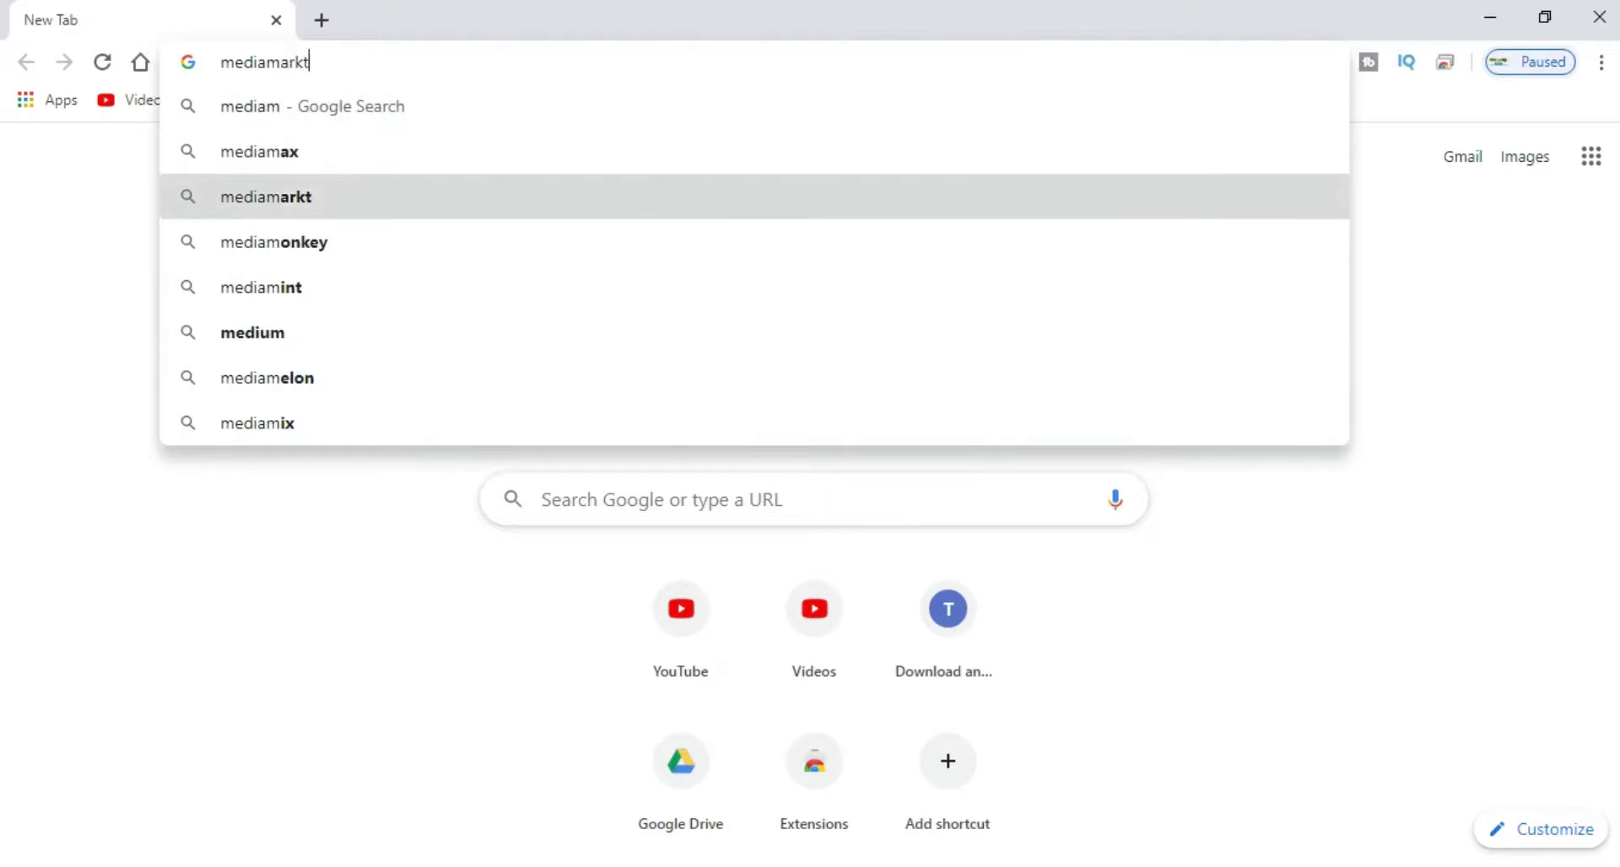
# Search the web for "mediamonkey player" and open the MediaMonkey download page from the results
pyautogui.press('Down')
pyautogui.press('Down')
pyautogui.press('Return')
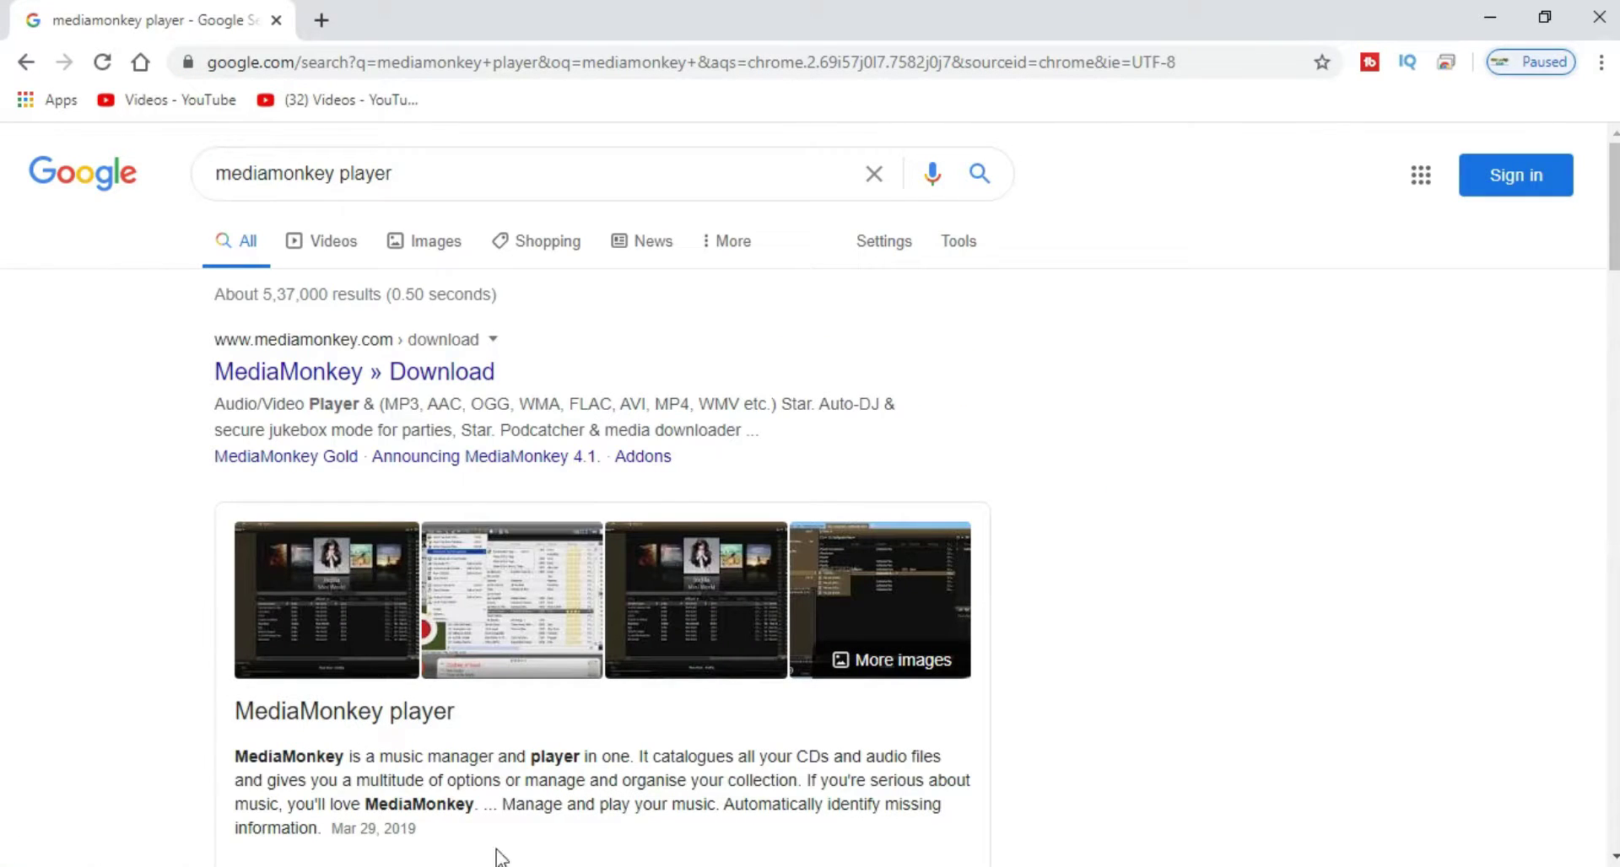
pyautogui.click(294, 378)
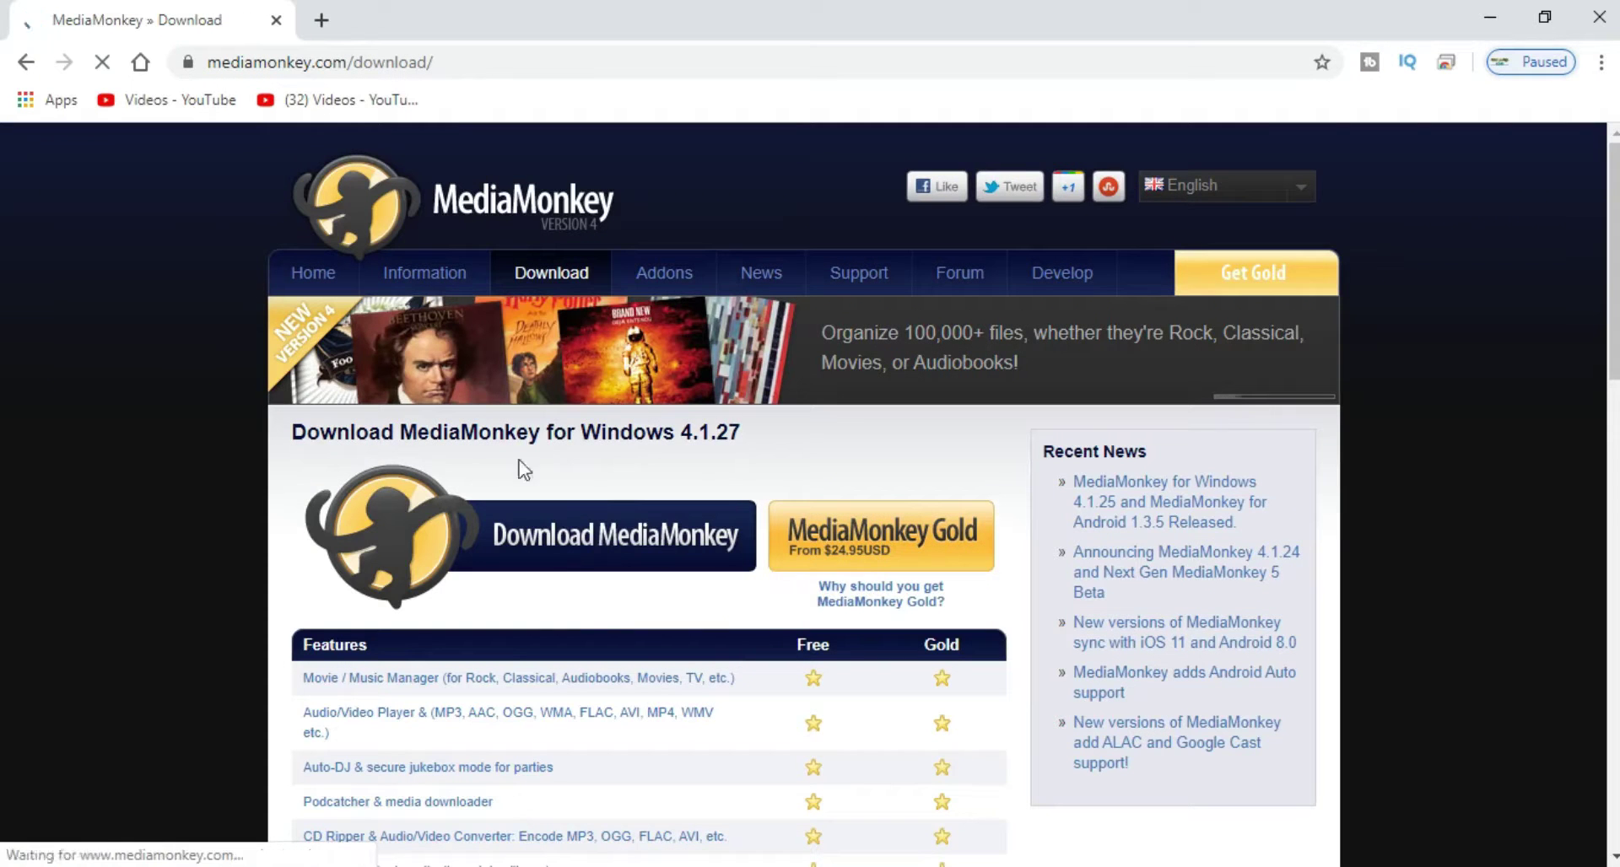
# Download the free MediaMonkey installer from below the feature comparison table
pyautogui.scroll(-3, 632, 532)
pyautogui.scroll(-8, 632, 533)
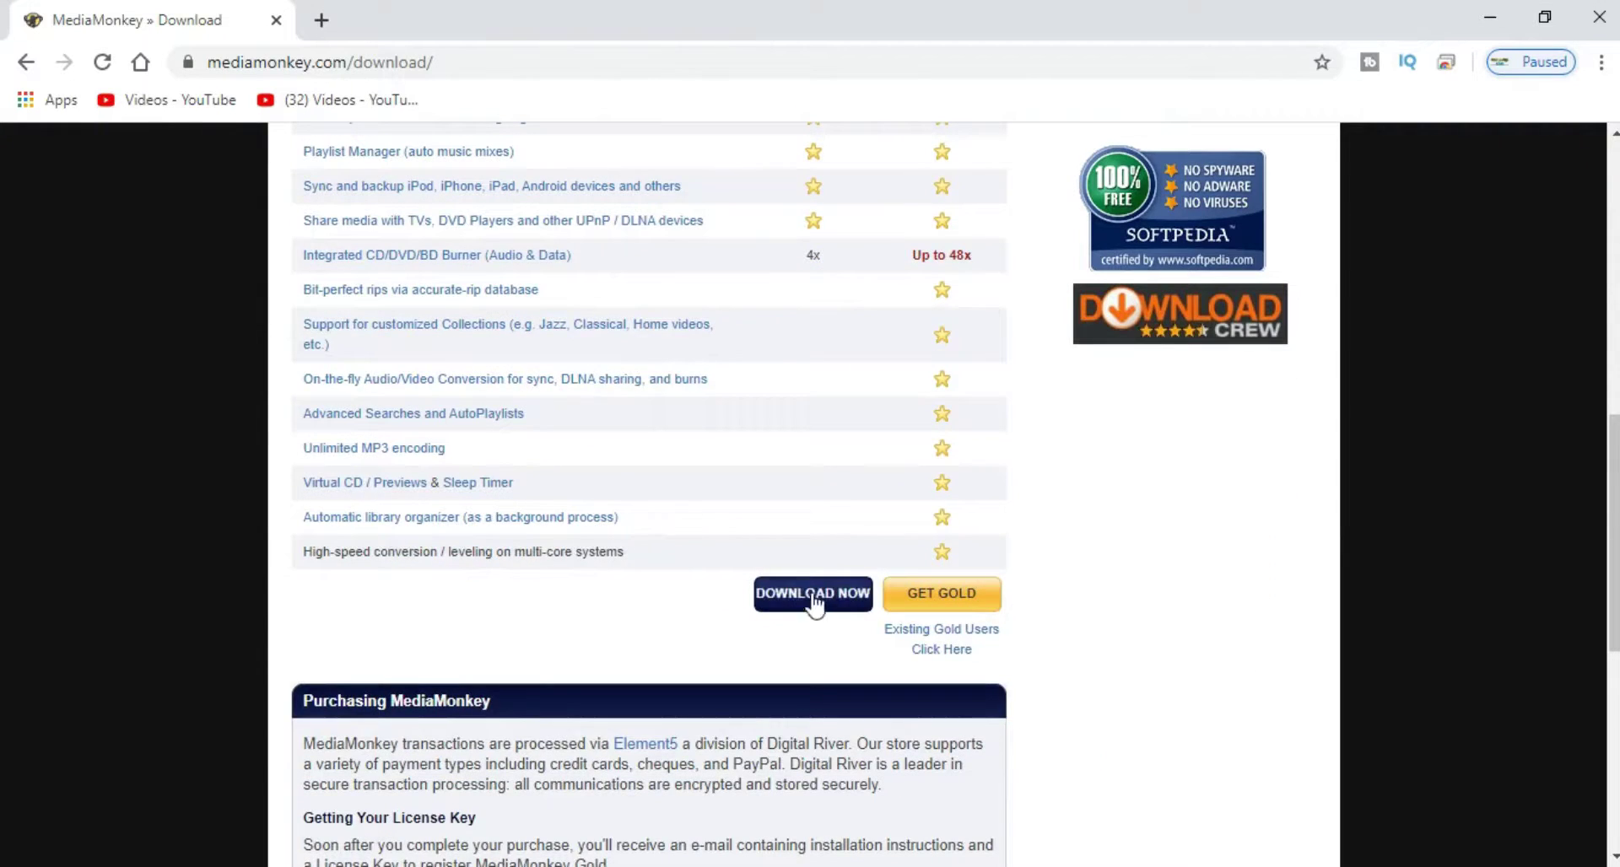
pyautogui.click(852, 591)
pyautogui.scroll(2, 698, 499)
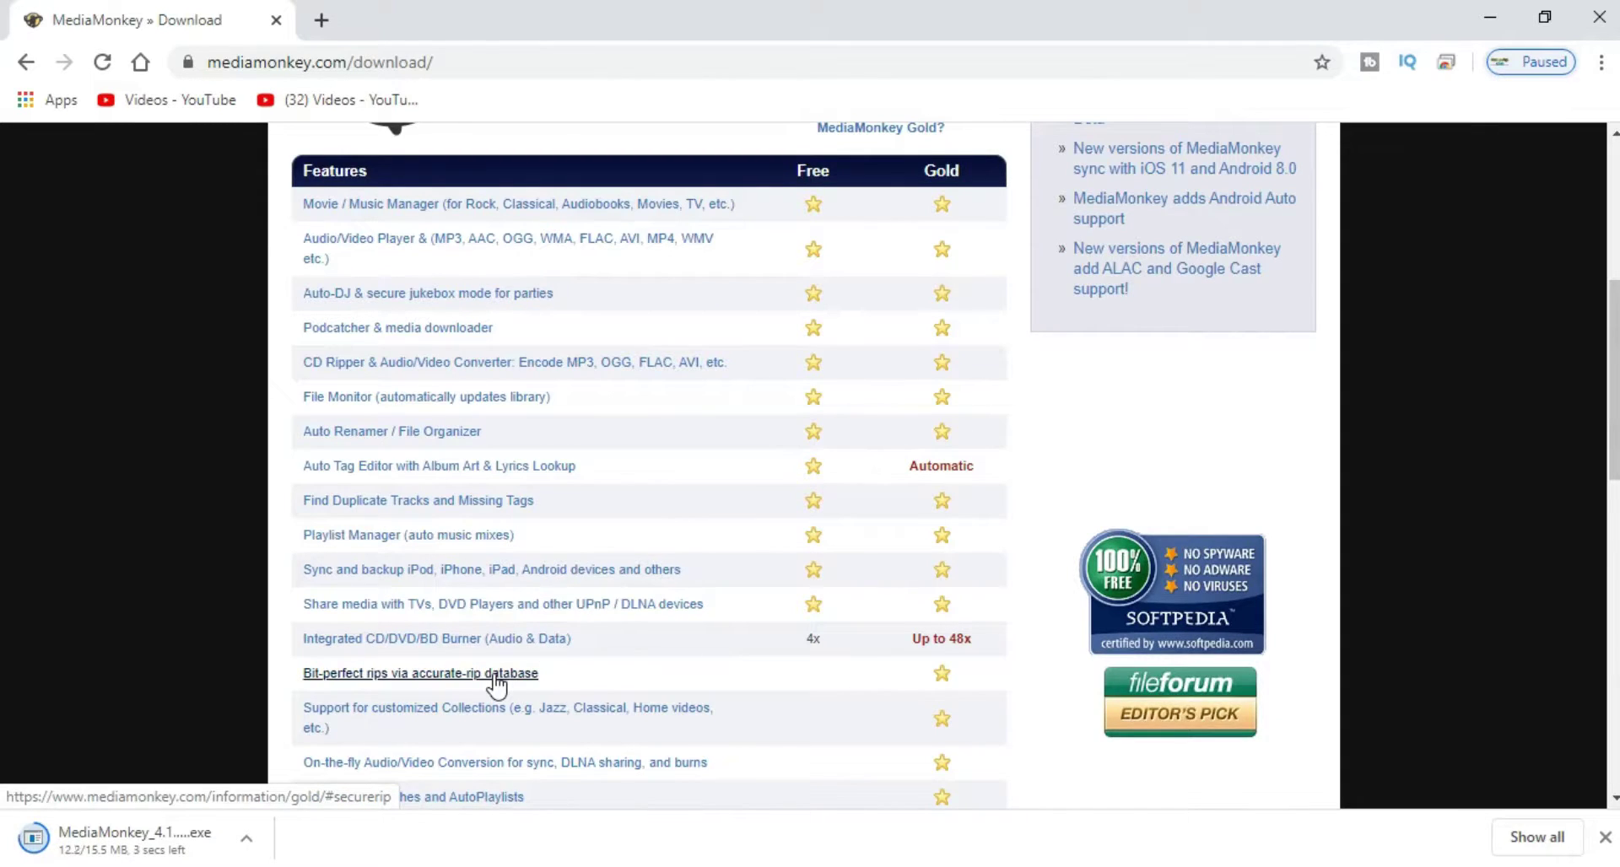
pyautogui.scroll(5, 422, 742)
pyautogui.scroll(-5, 380, 793)
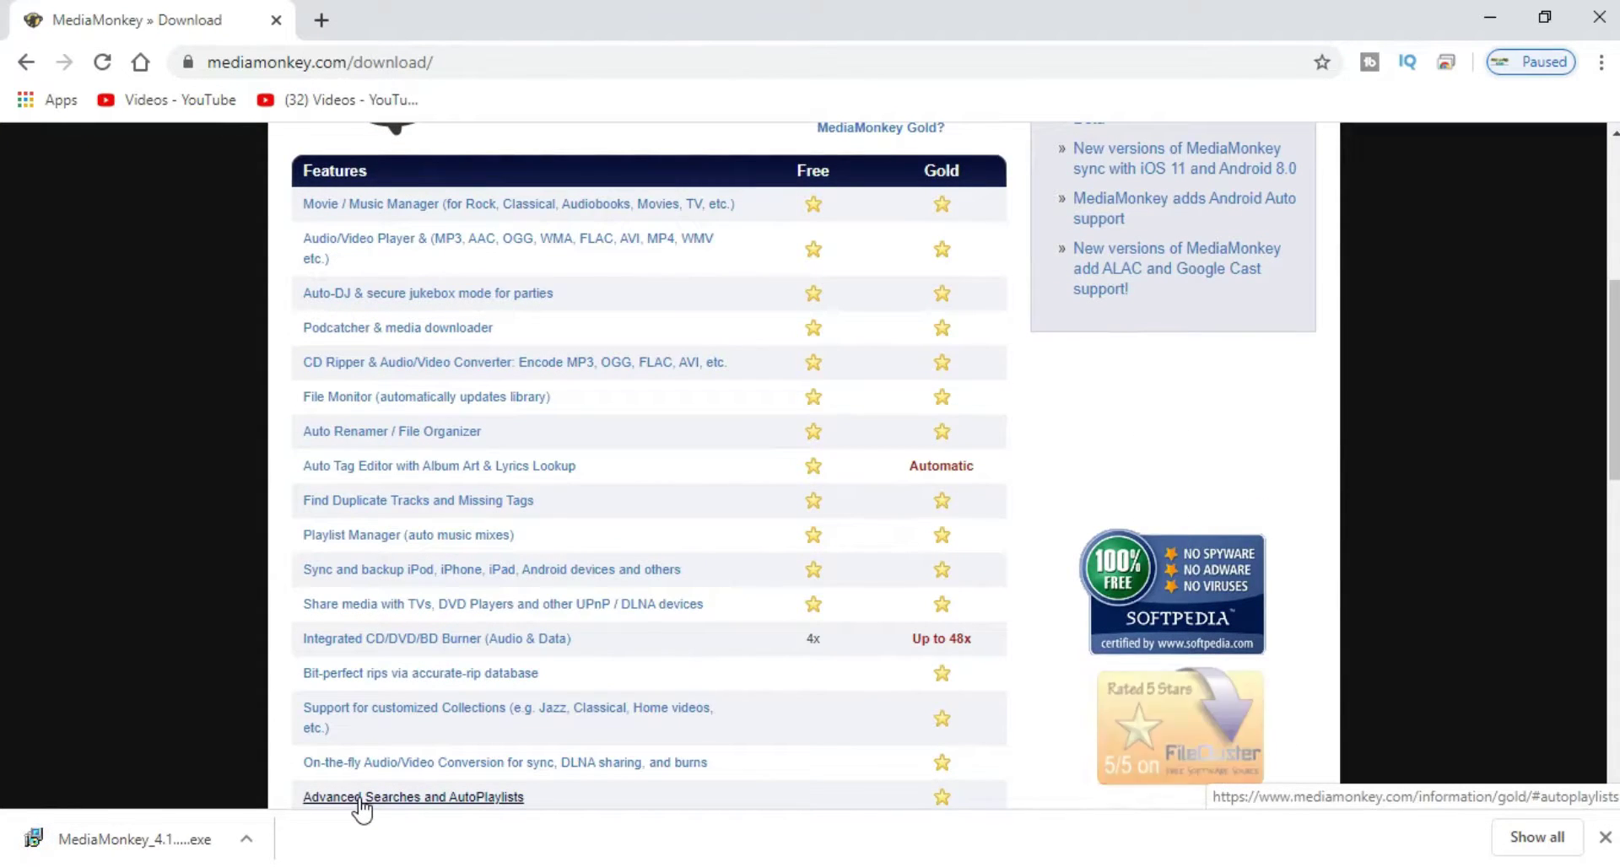
# Run the downloaded MediaMonkey installer and install it with a desktop shortcut and full skinning enabled
pyautogui.rightClick(152, 842)
pyautogui.click(205, 718)
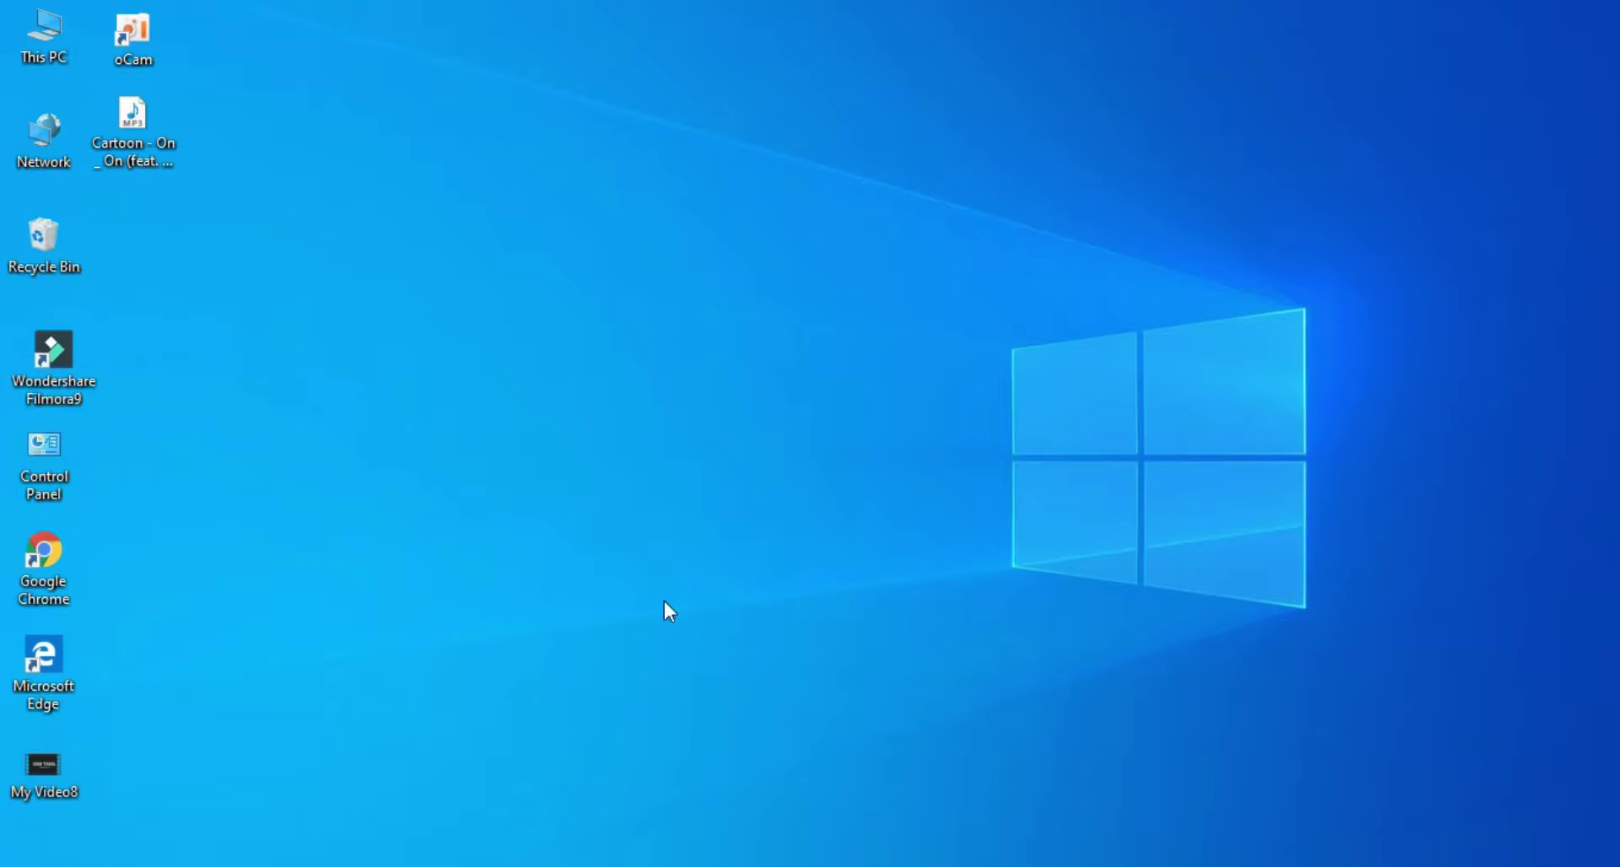
pyautogui.press('Return')
pyautogui.press('Return')
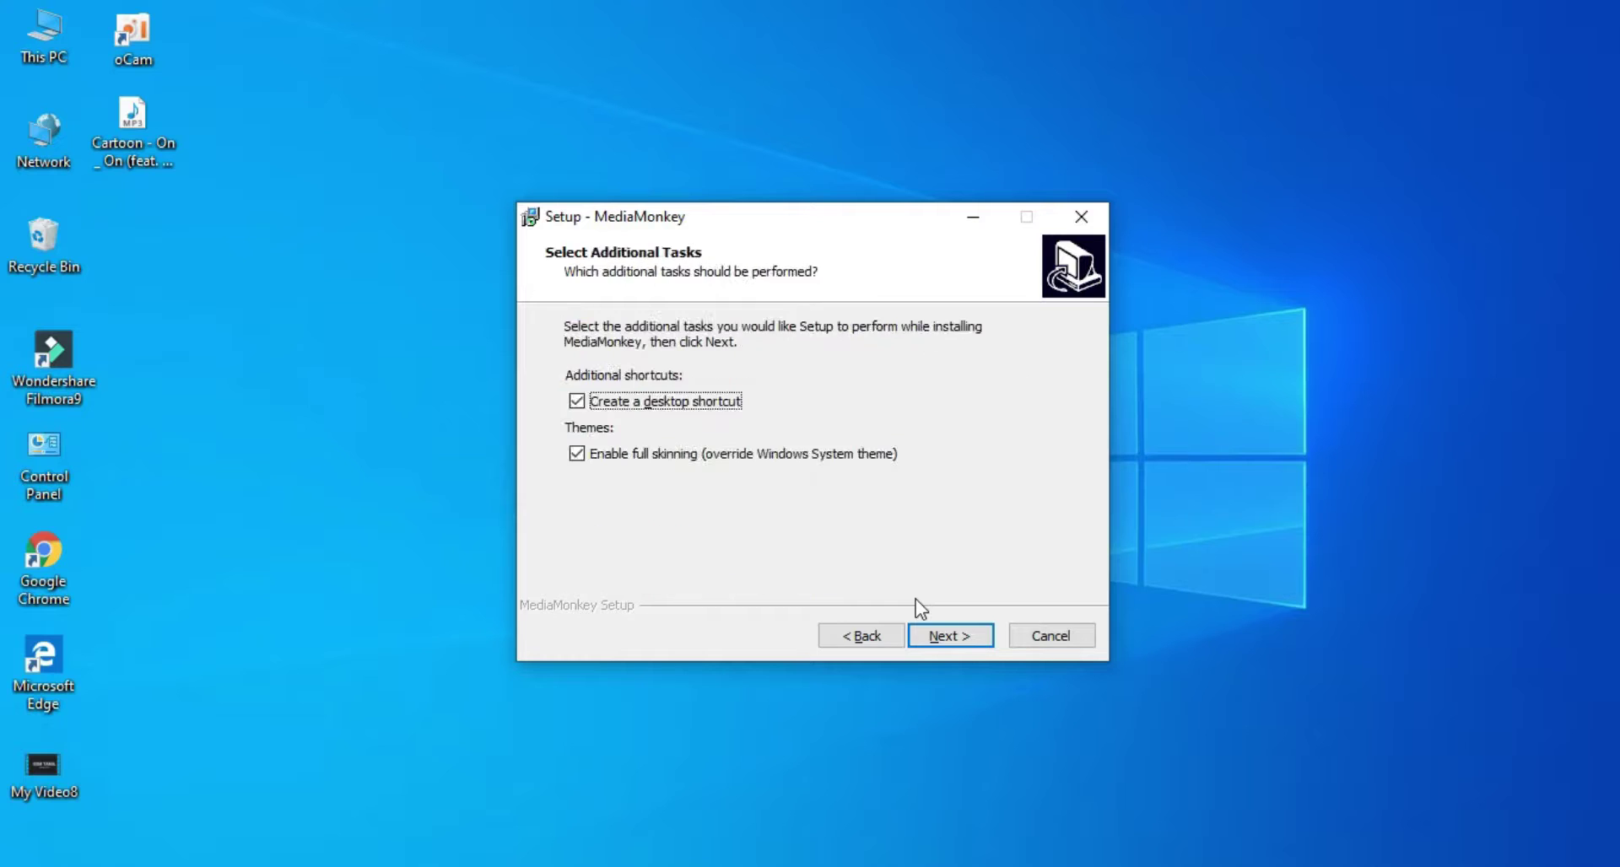
pyautogui.press('Return')
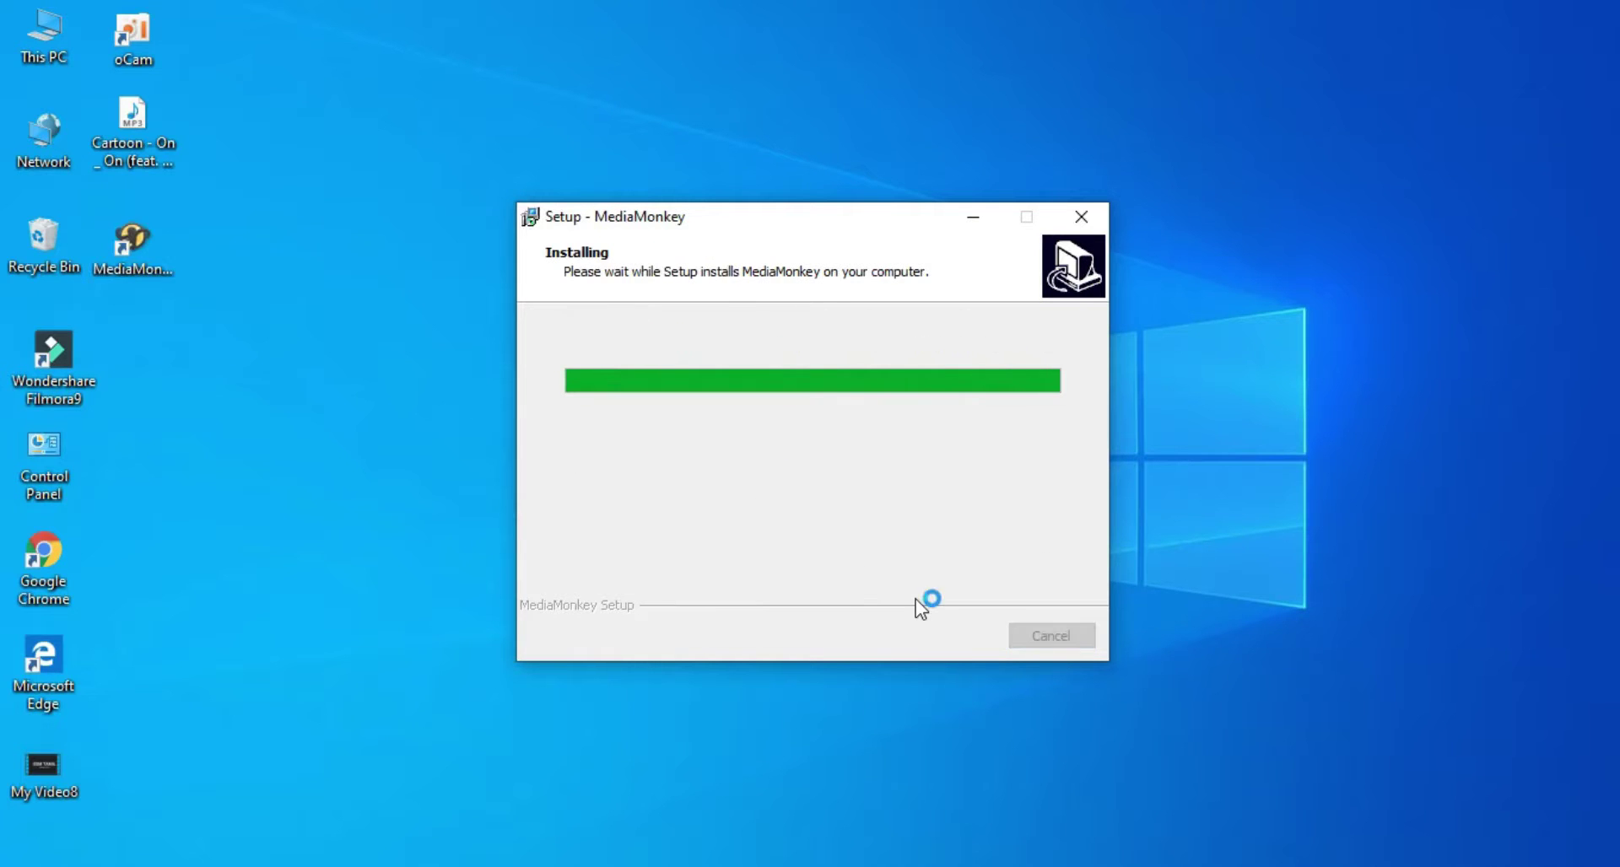
pyautogui.press('Return')
# Cancel the MediaMonkey welcome wizard at its registration page and dismiss the Windows firewall alert without allowing access
pyautogui.click(950, 710)
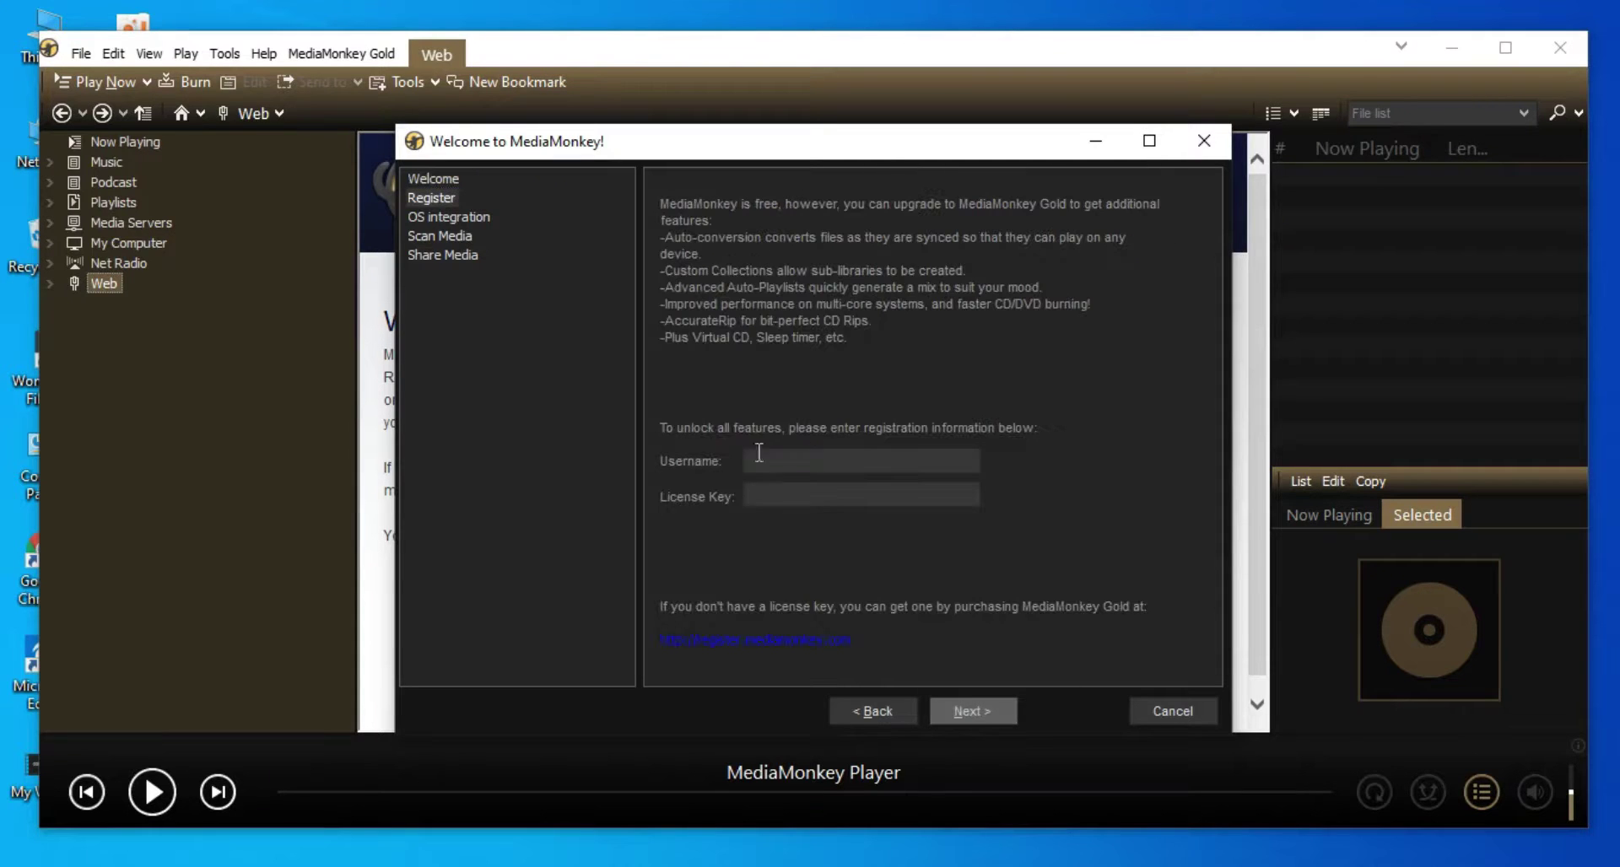
pyautogui.click(1155, 715)
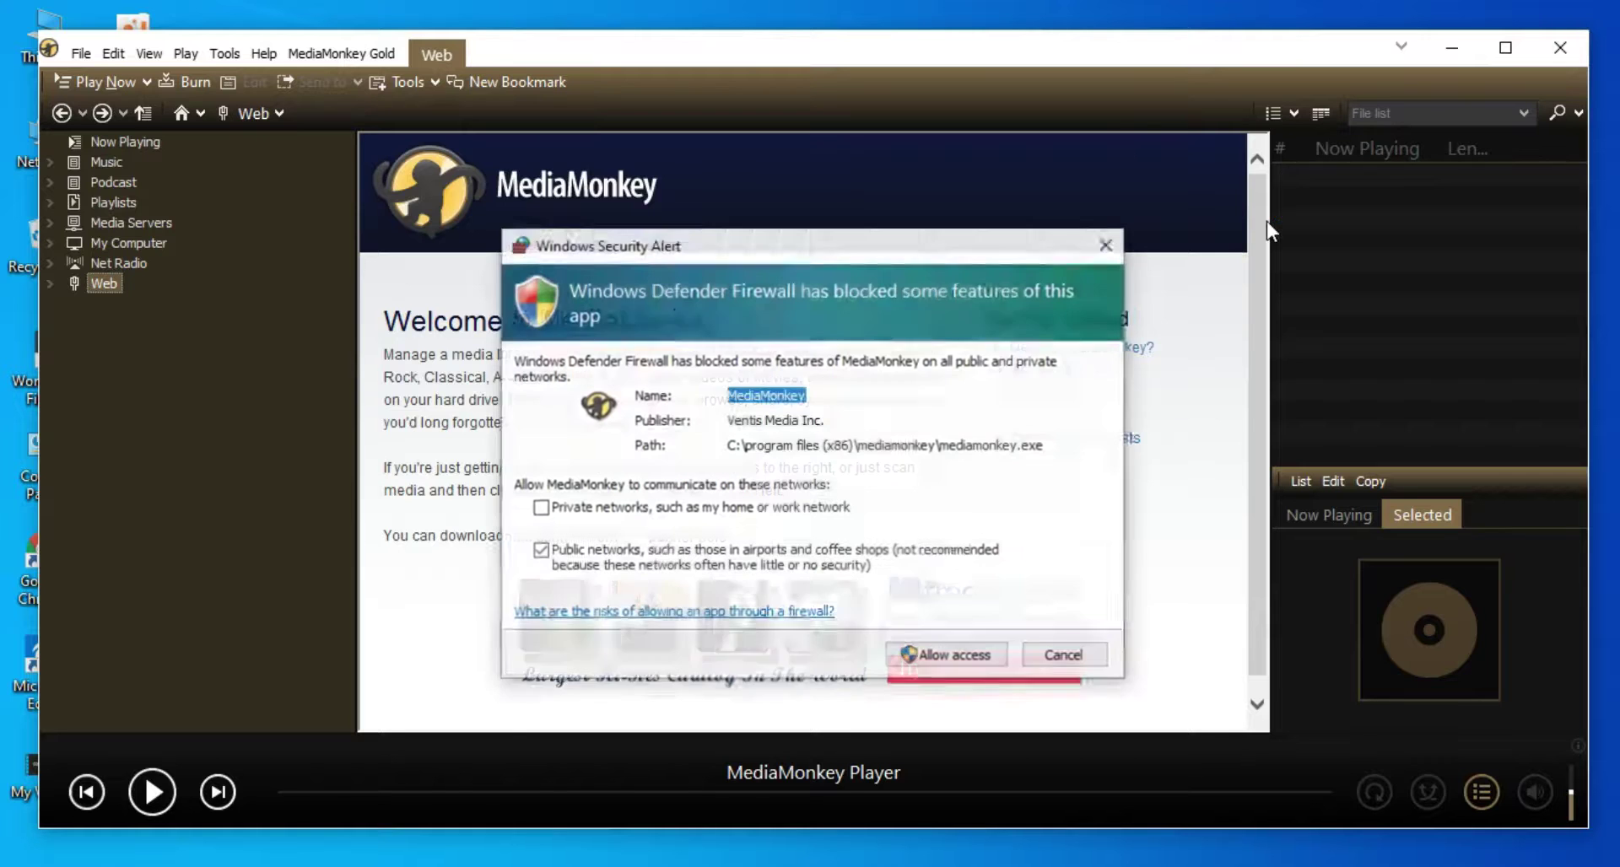
pyautogui.click(1046, 657)
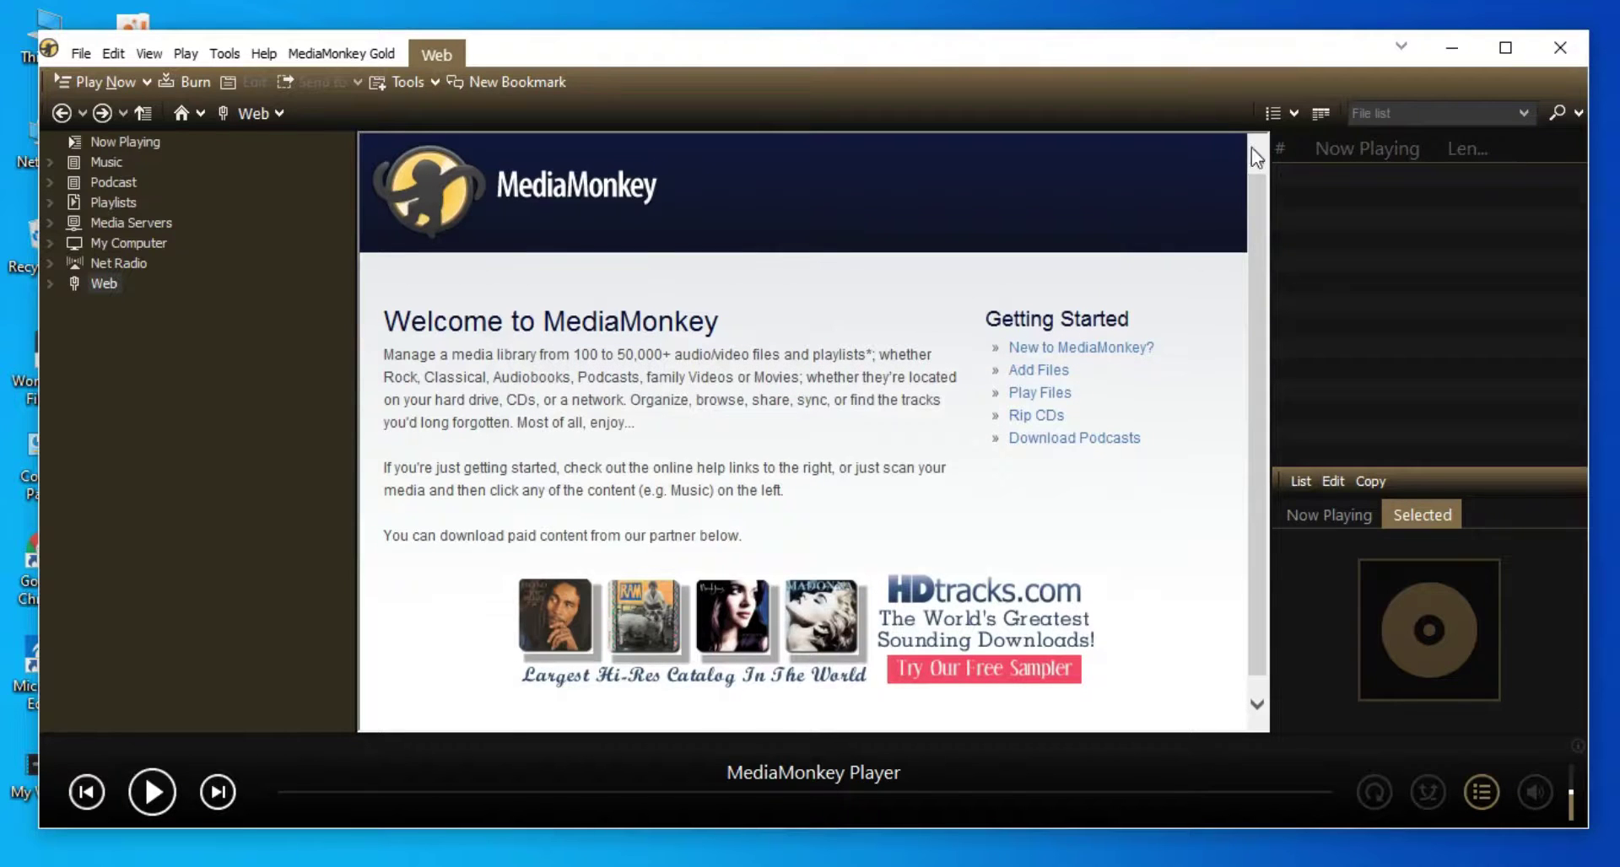
# Shrink the MediaMonkey window and place it in the middle of the desktop, clear of the desktop icons
pyautogui.moveTo(764, 51); pyautogui.dragTo(757, 65)
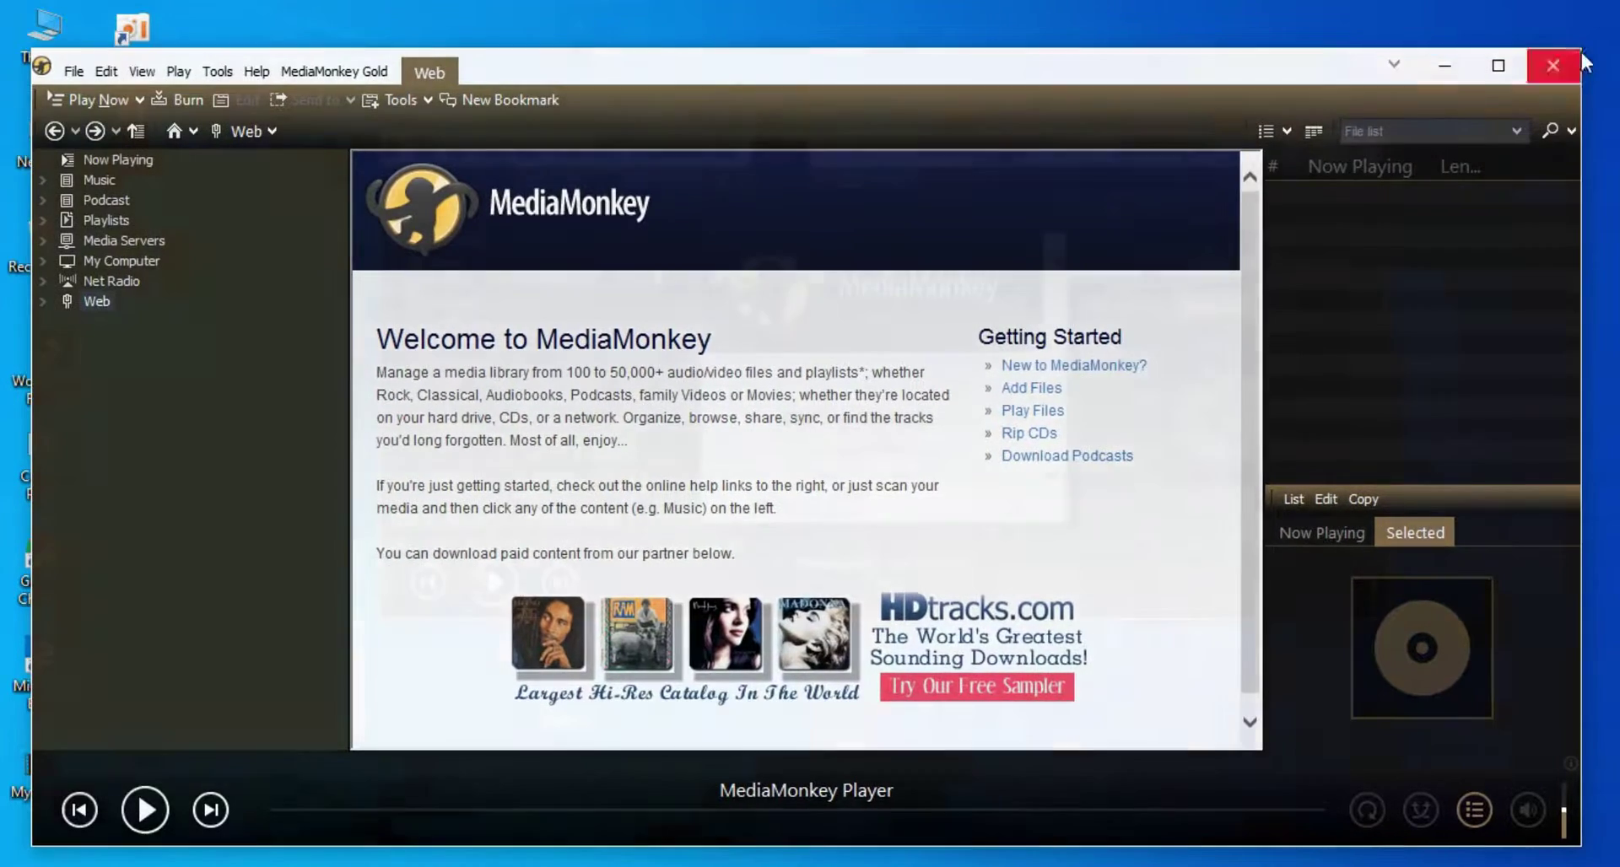
pyautogui.moveTo(1579, 46); pyautogui.dragTo(1034, 355)
pyautogui.moveTo(717, 383); pyautogui.dragTo(1066, 159)
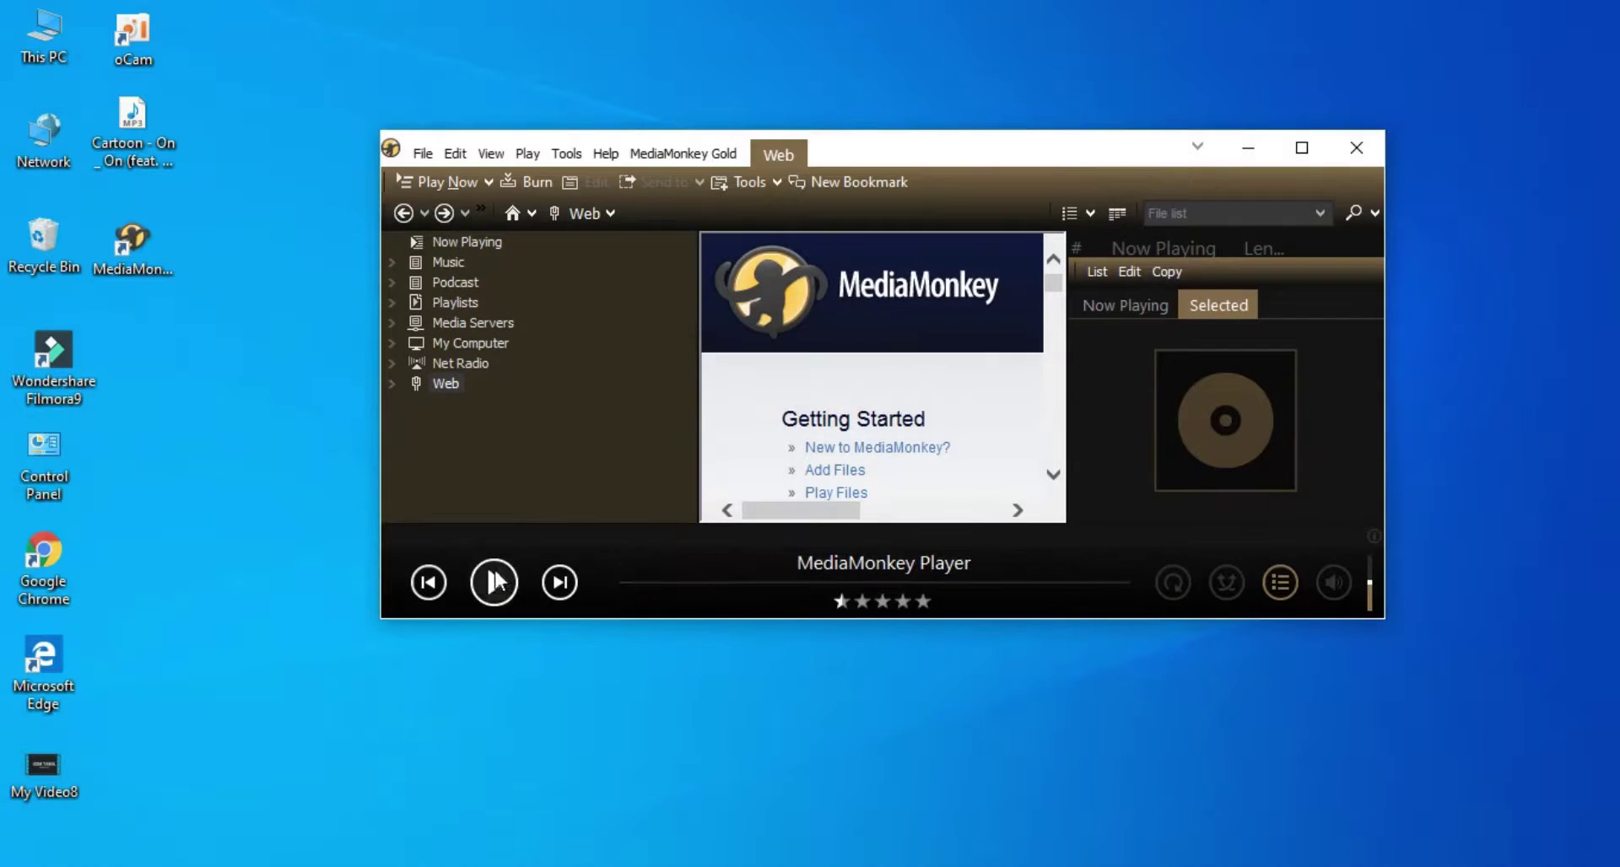
# Play the song "Cartoon - On & On" in MediaMonkey and close the player
pyautogui.click(527, 577)
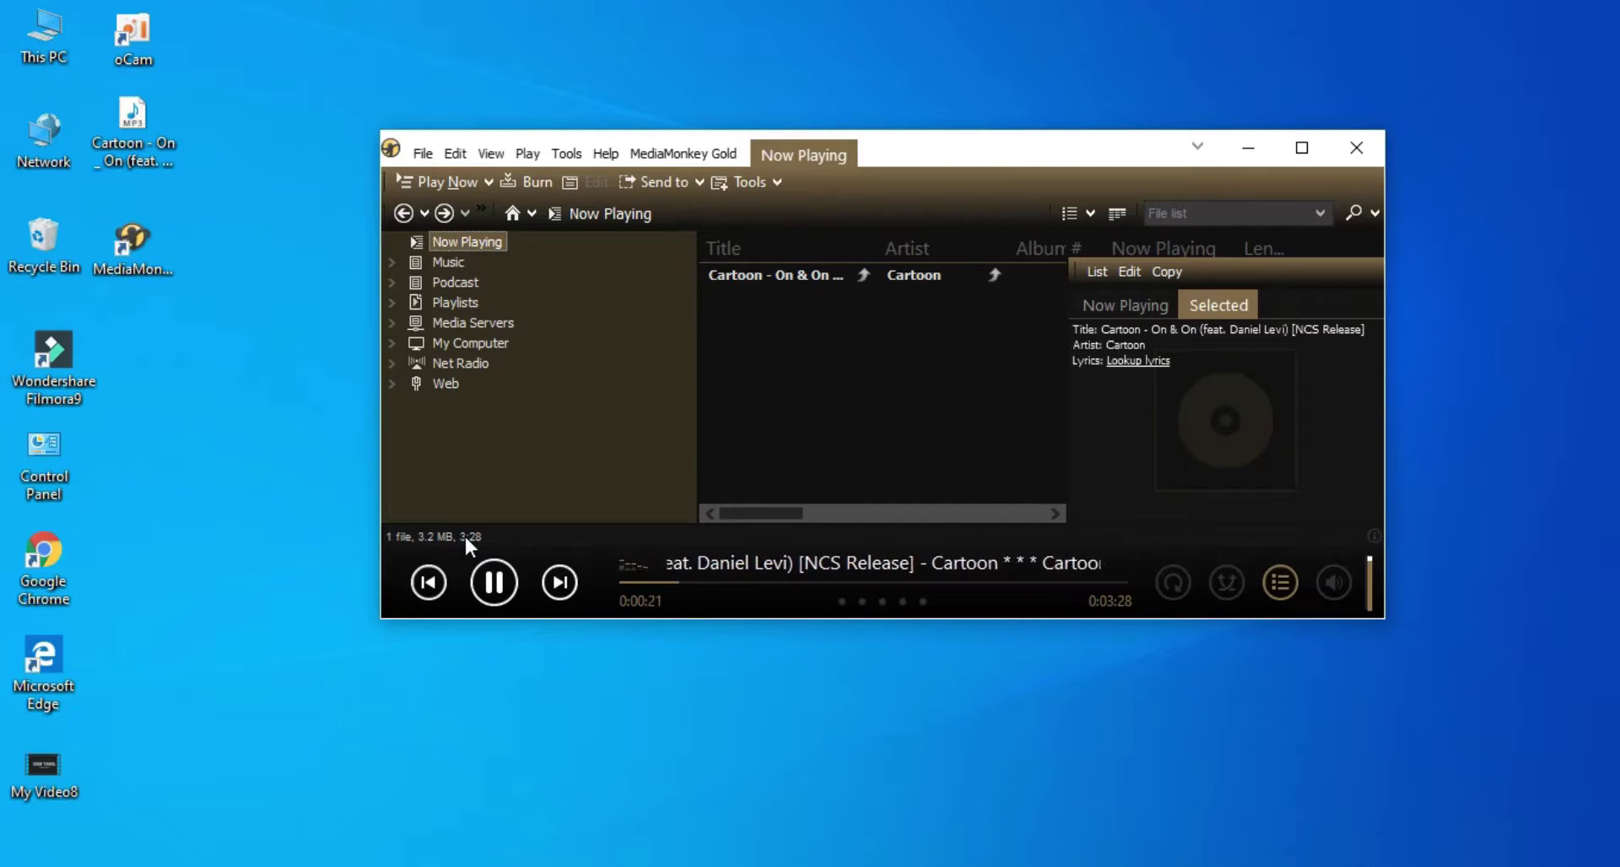
pyautogui.click(1357, 148)
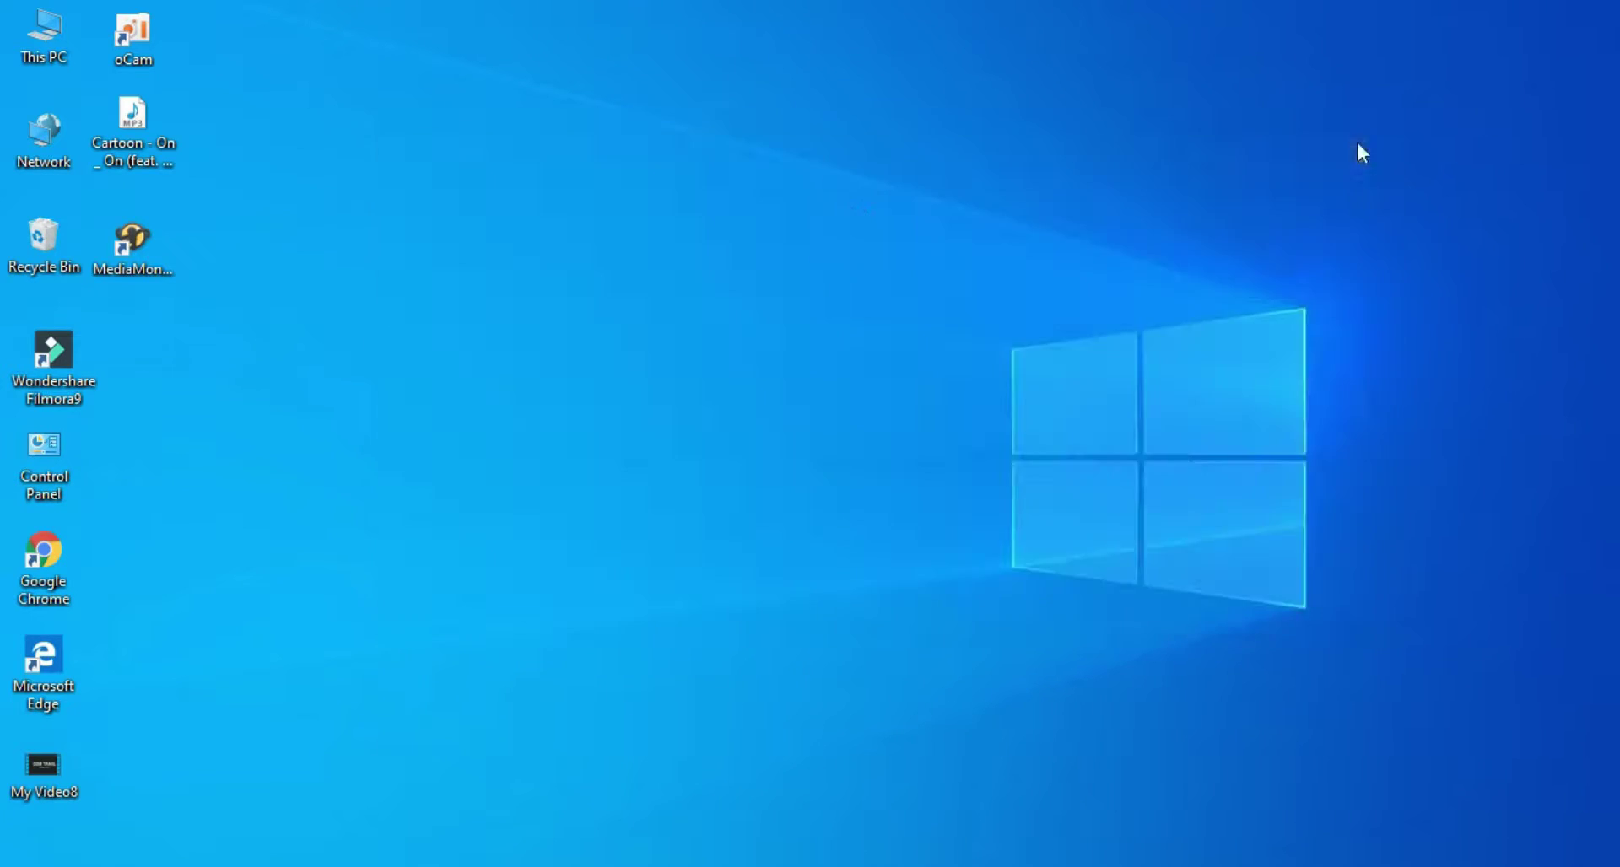
# Search the web for "aimp player" in the browser and open the Windows v4.60 download page on the AIMP site
pyautogui.write('aimp')
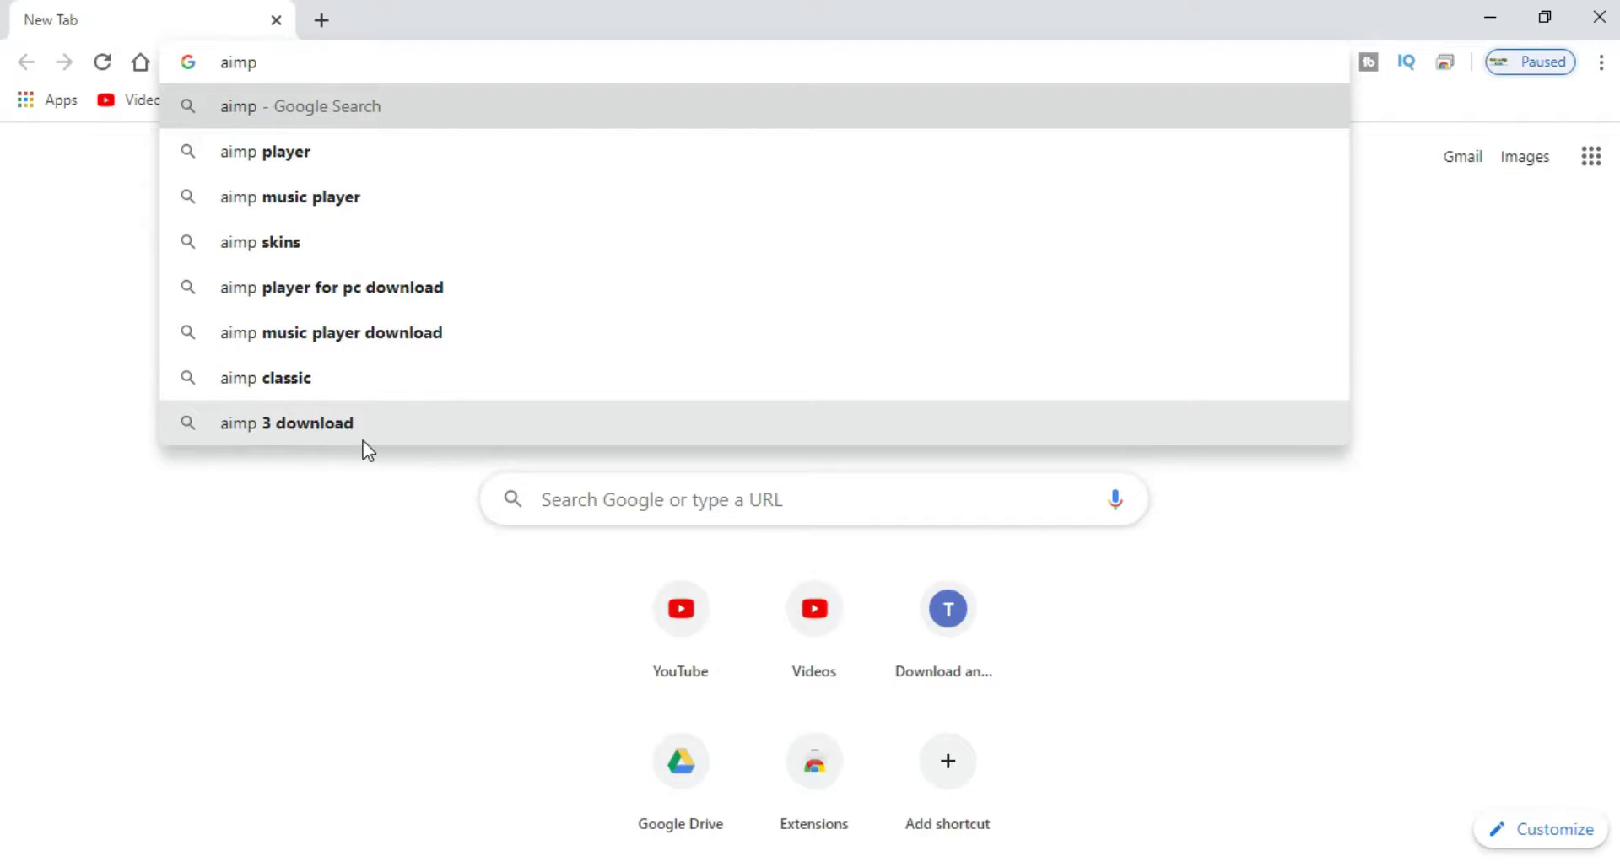
pyautogui.press('Down')
pyautogui.press('Return')
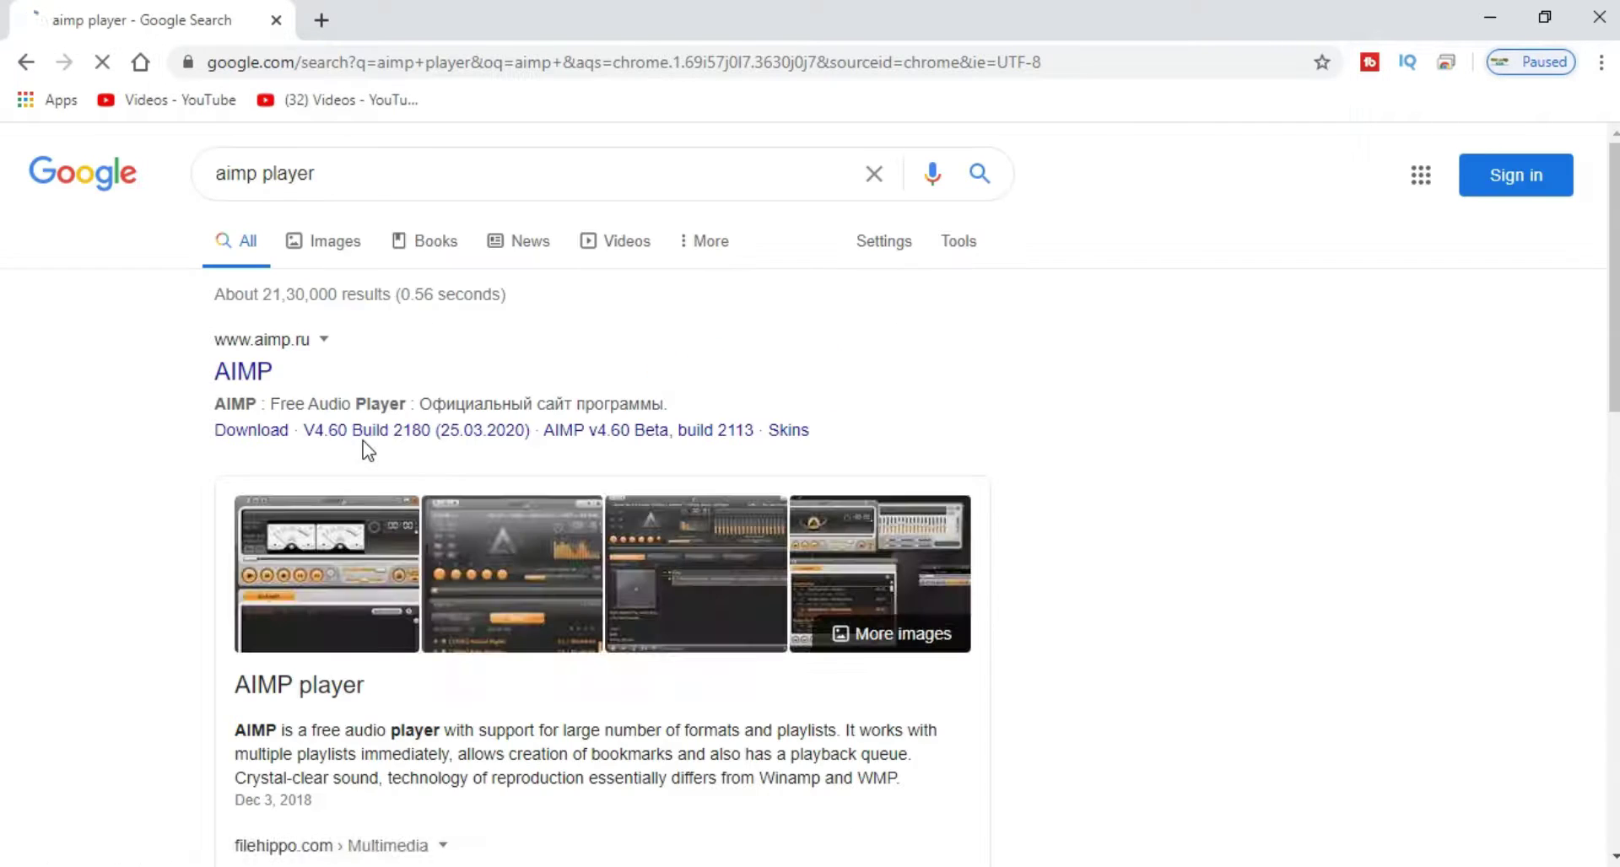
pyautogui.click(264, 384)
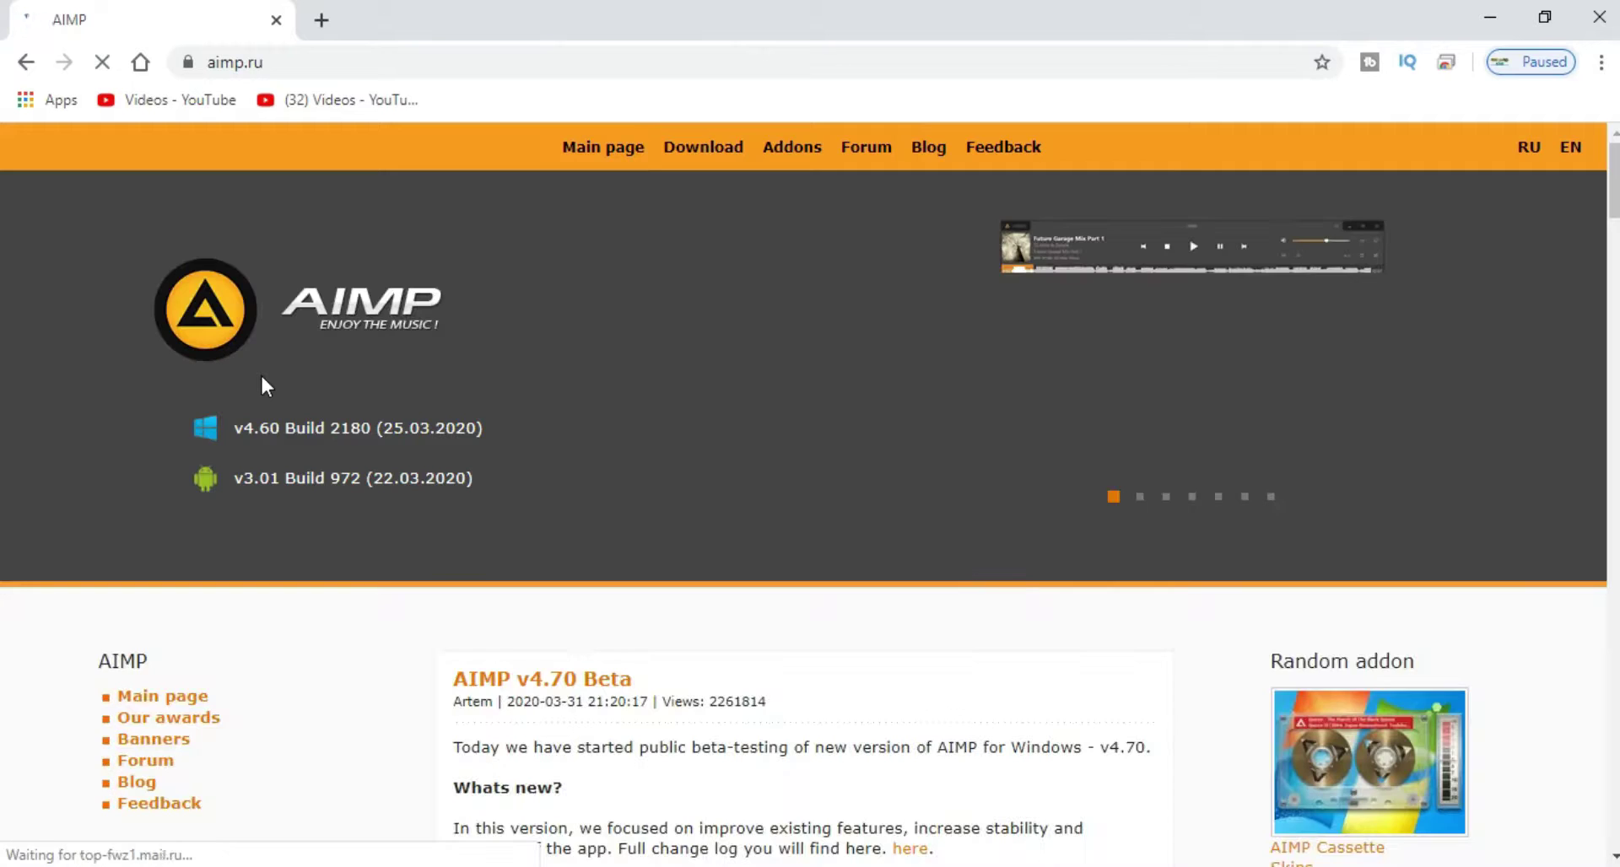
pyautogui.click(299, 439)
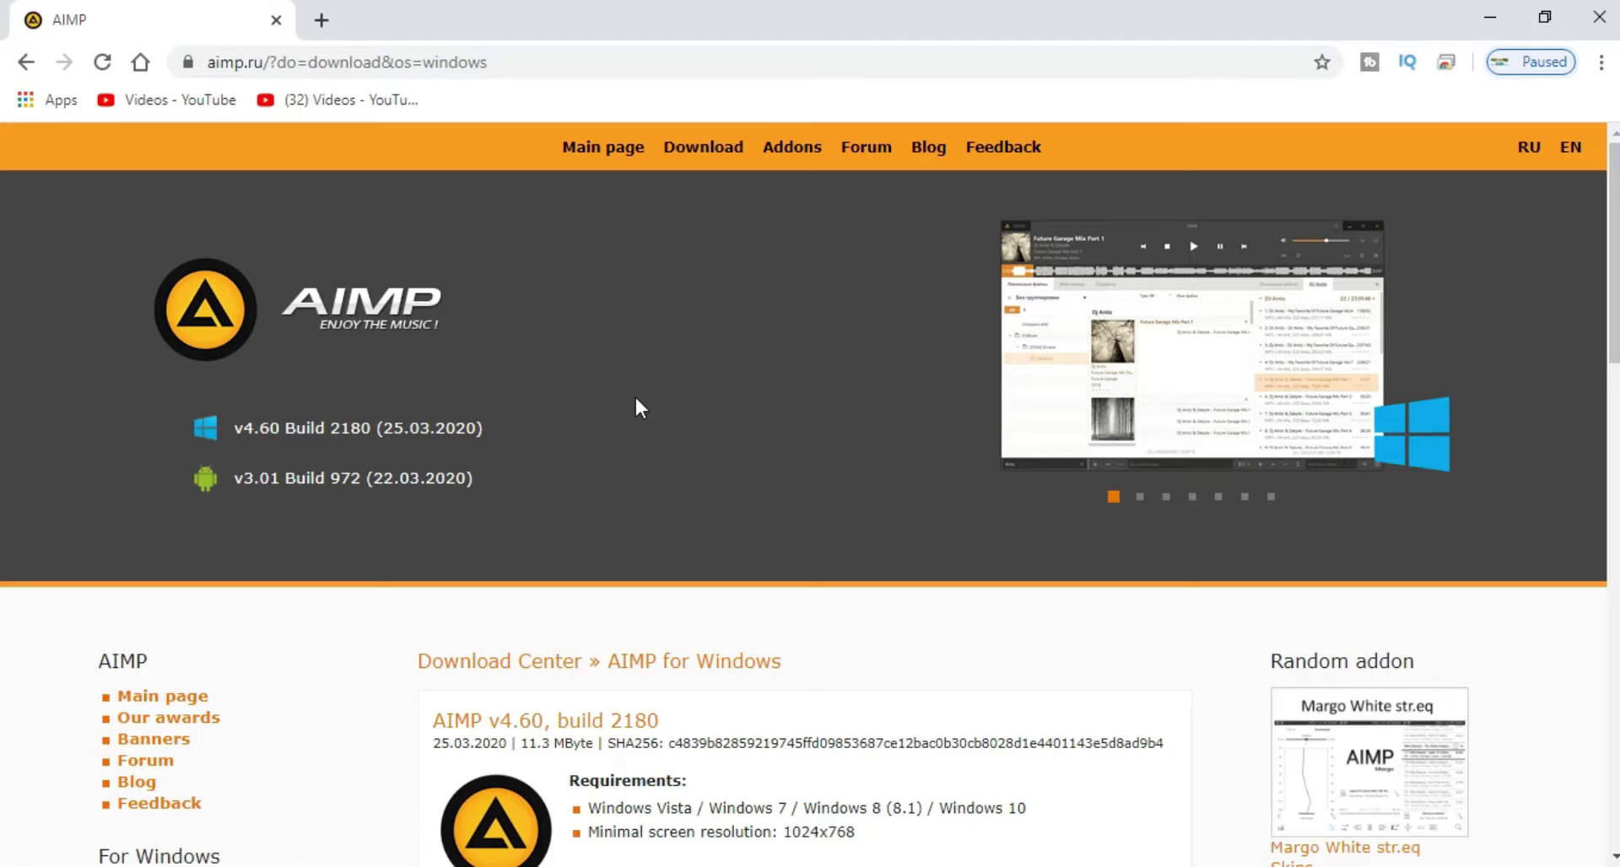
# Review the Windows editions offered and download AIMP v4.60, build 2180 from the AIMP.RU source
pyautogui.scroll(-3, 970, 344)
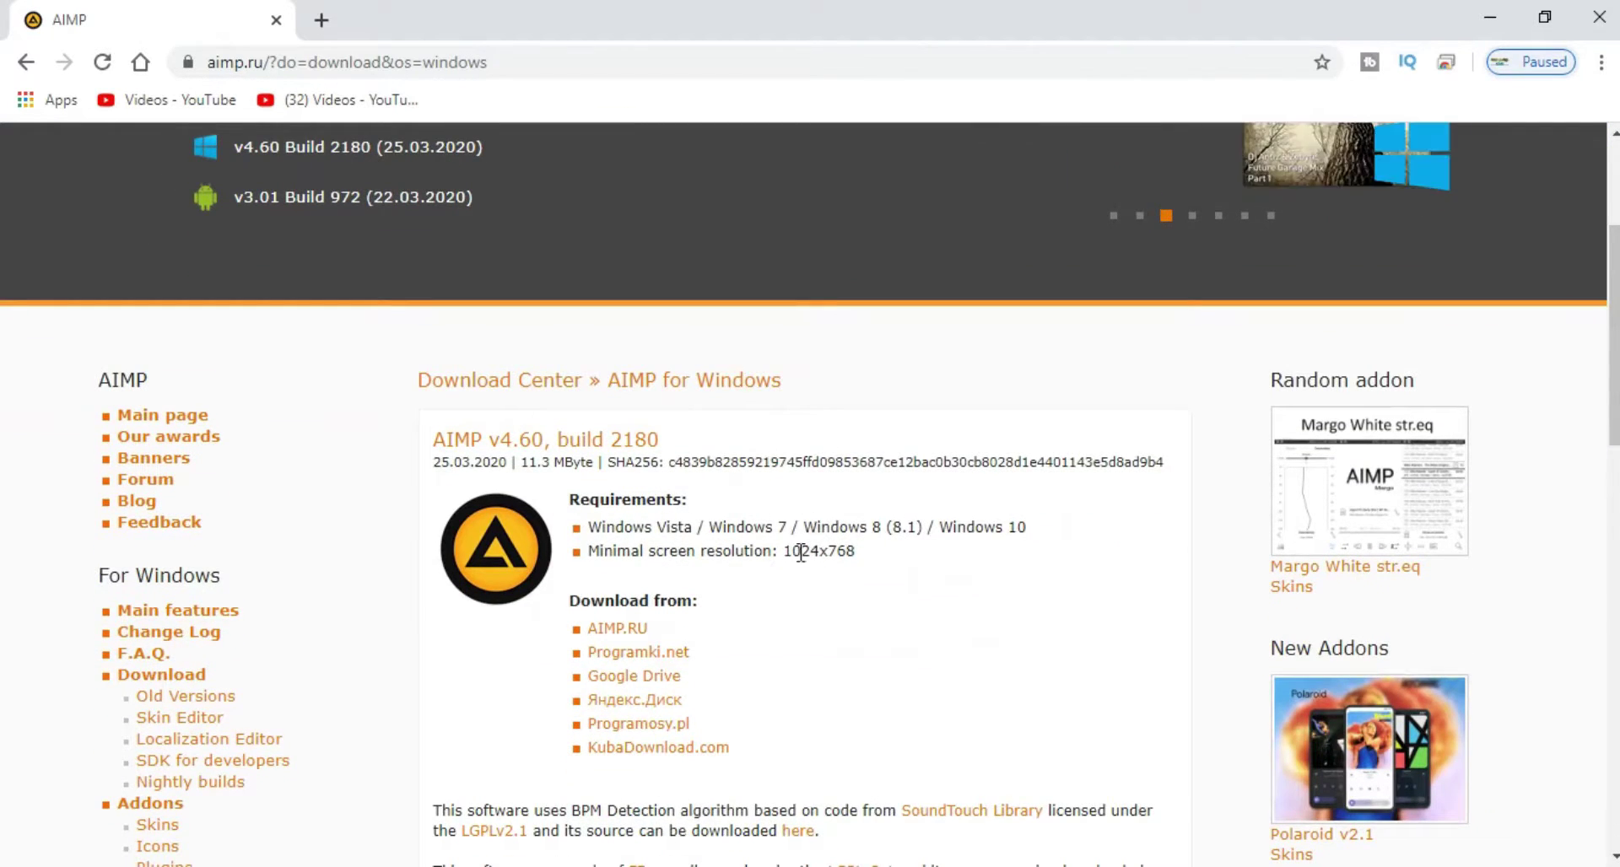
pyautogui.scroll(-2, 1202, 582)
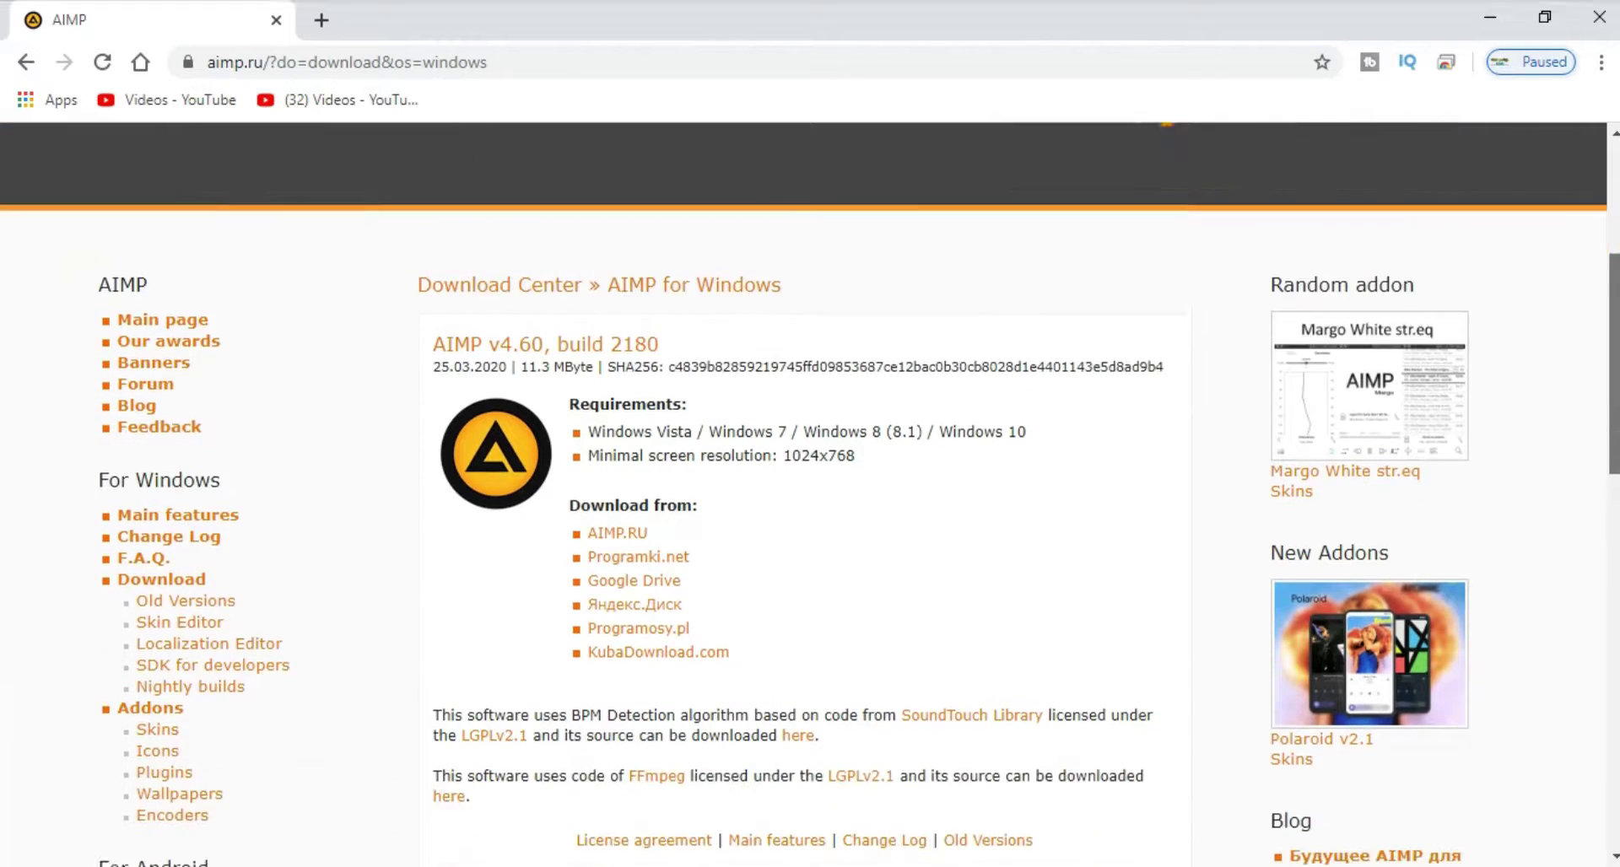
pyautogui.scroll(-3, 1099, 442)
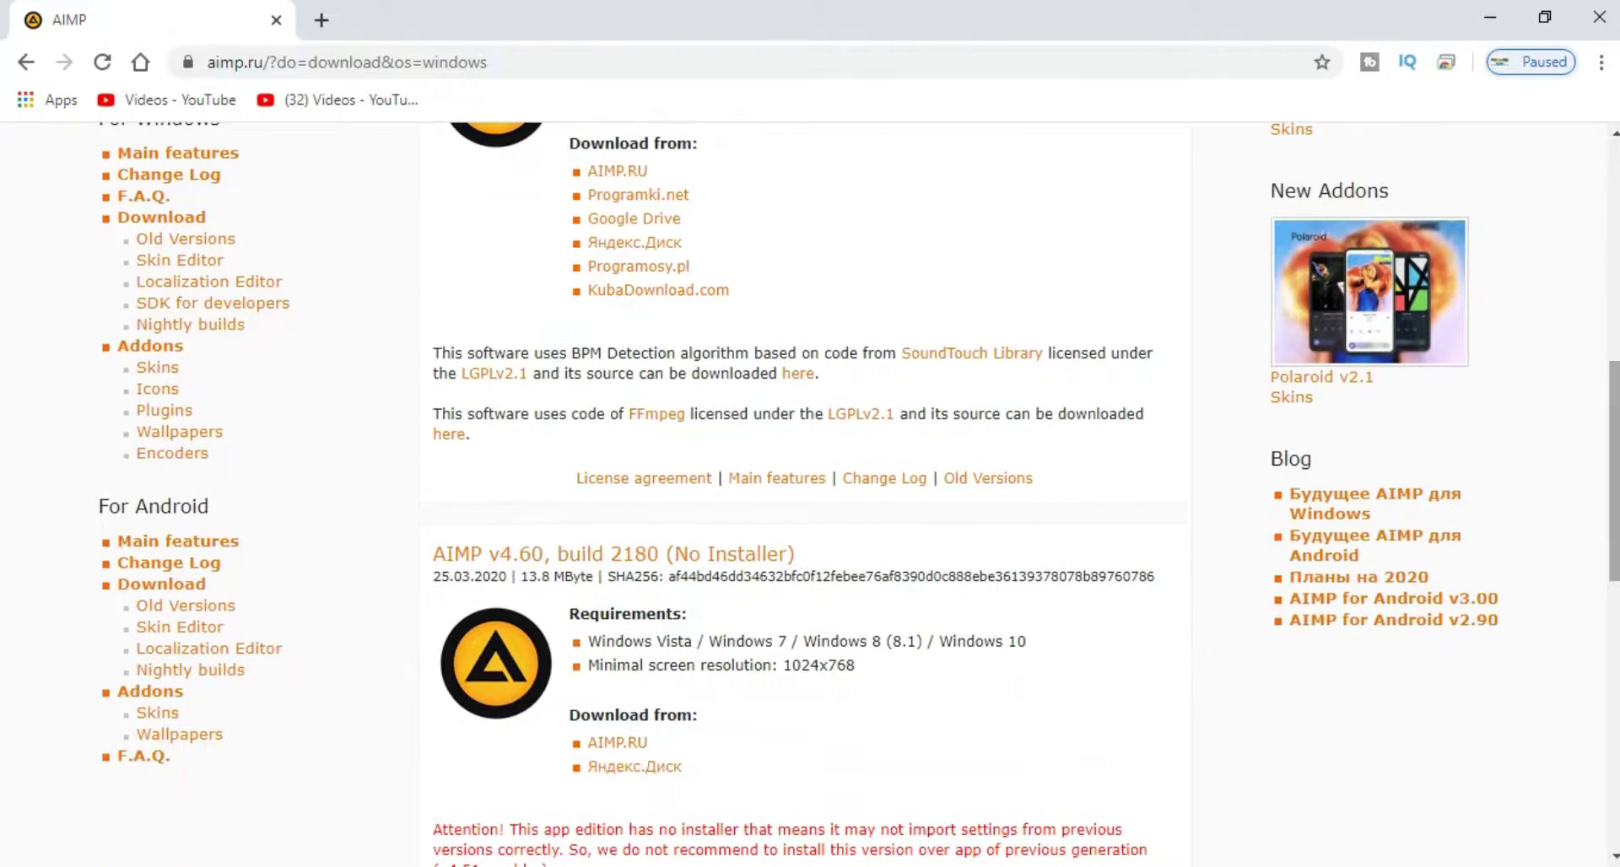
pyautogui.scroll(7, 767, 670)
pyautogui.scroll(-3, 767, 669)
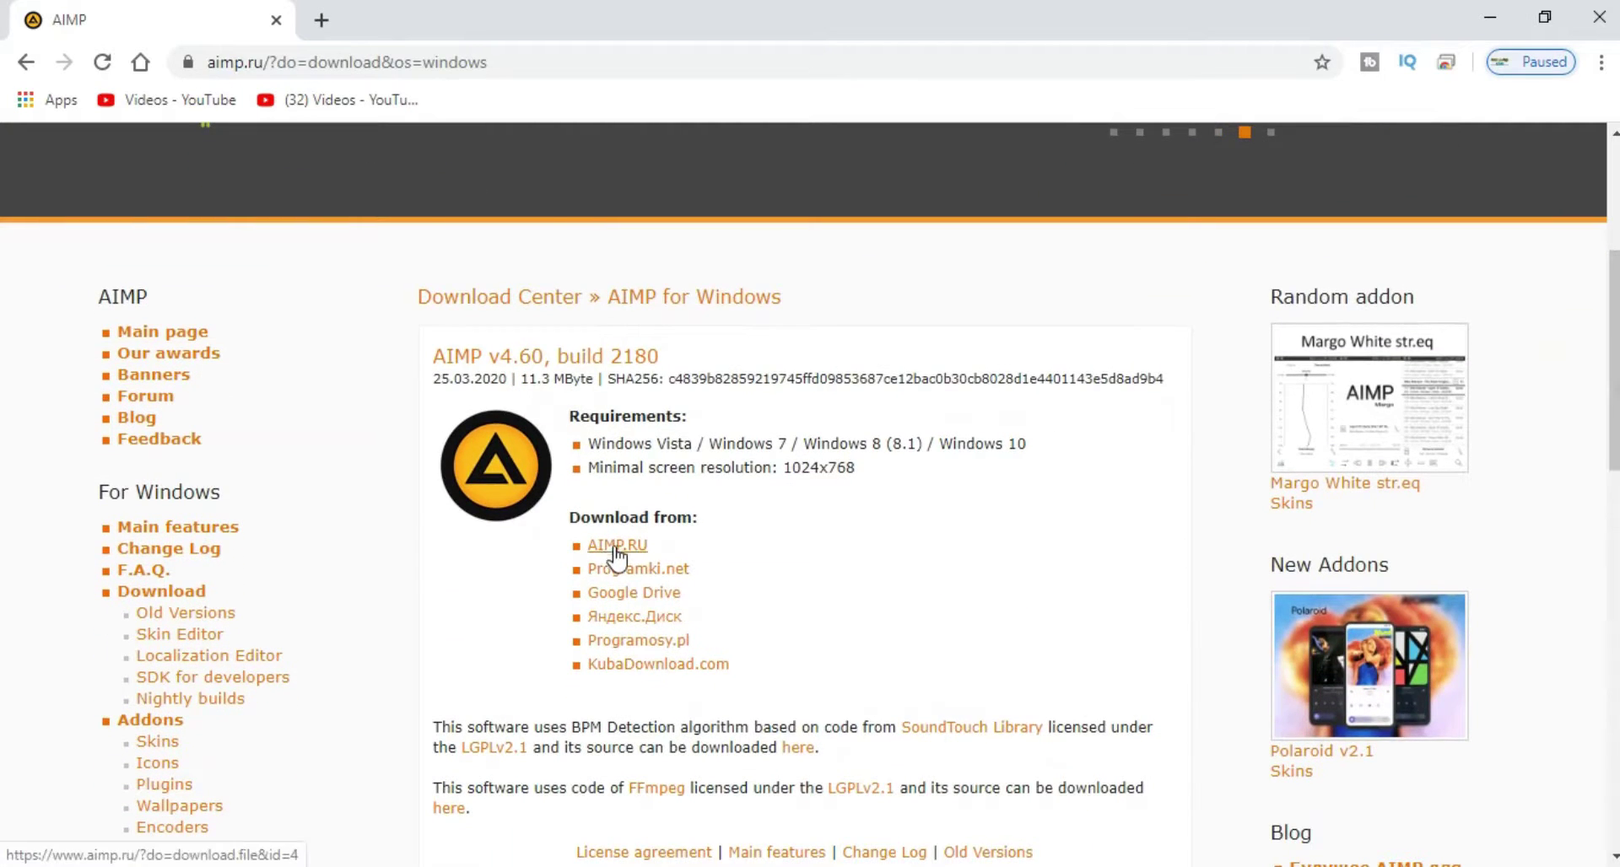
pyautogui.click(605, 547)
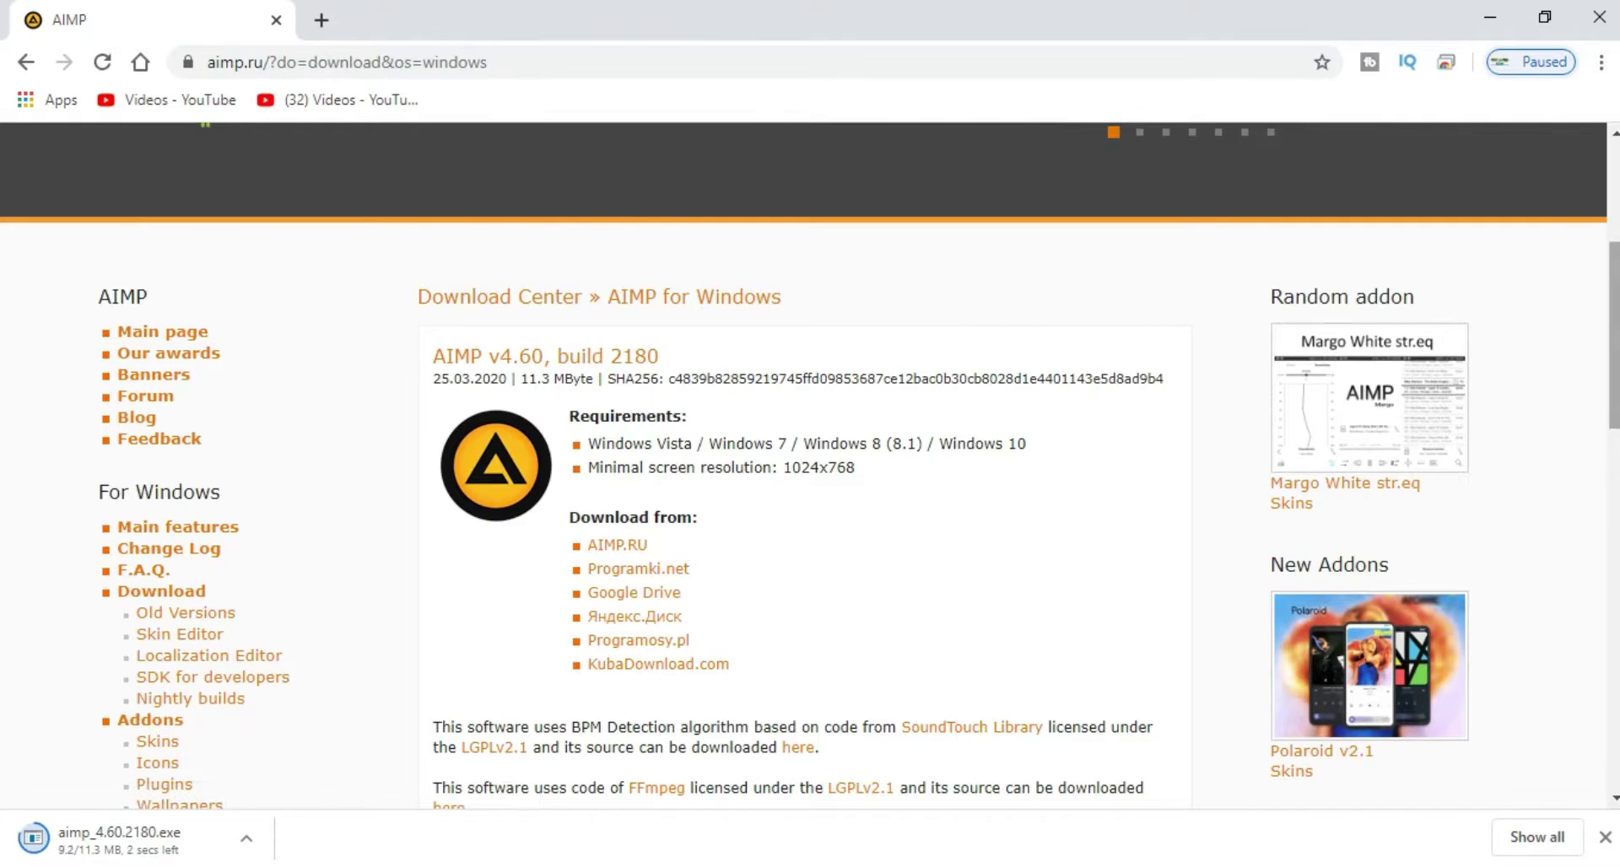
# Look through the remaining AIMP downloads and browse the Skins addon catalogue for Windows
pyautogui.scroll(-8, 1103, 476)
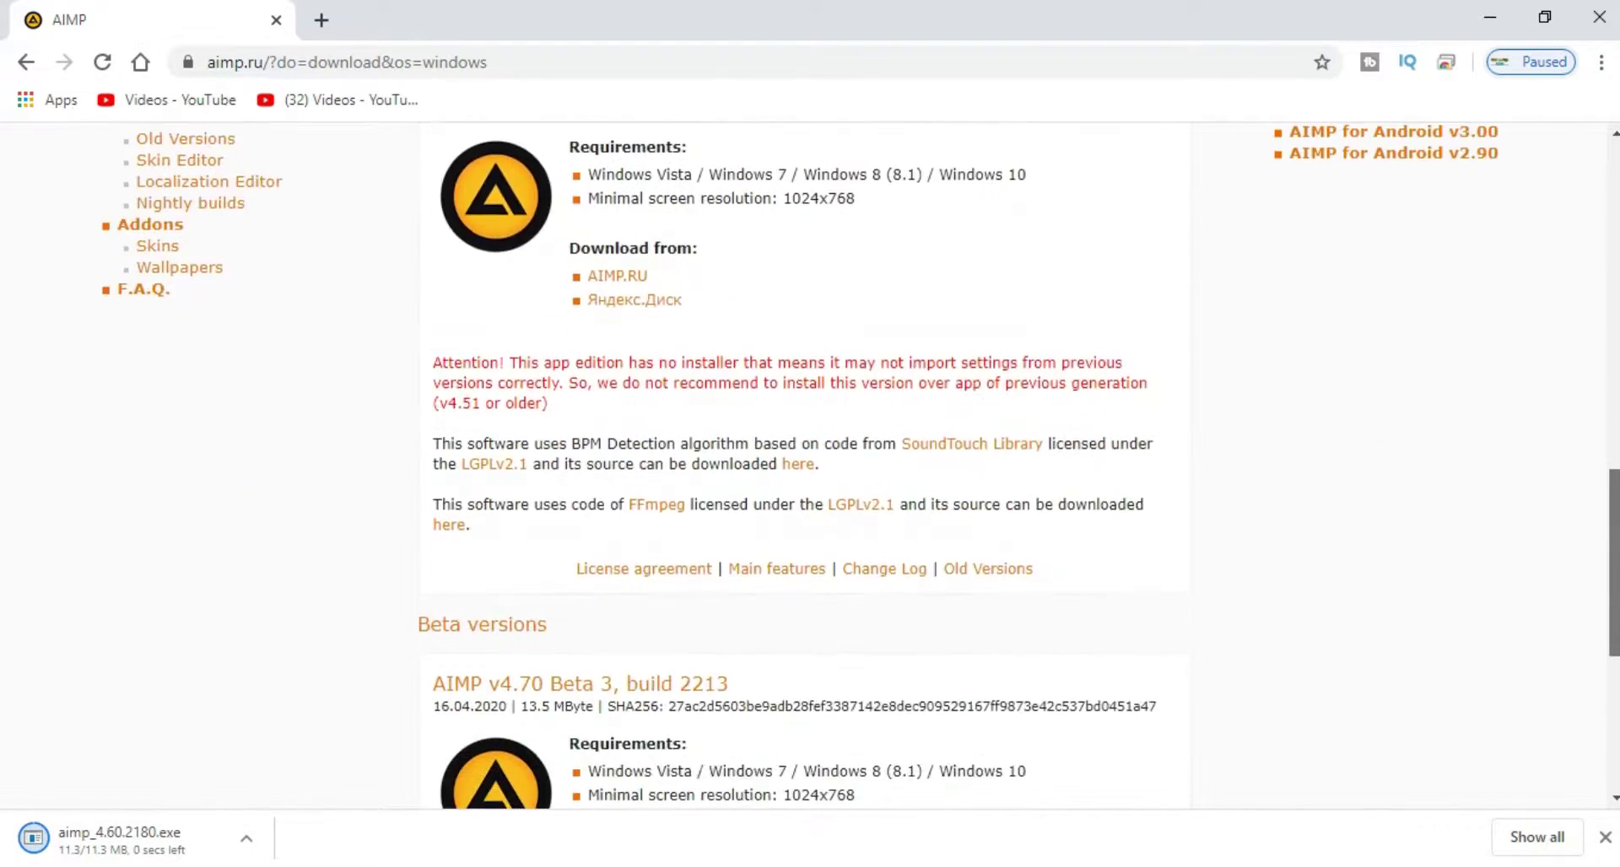
pyautogui.scroll(6, 833, 418)
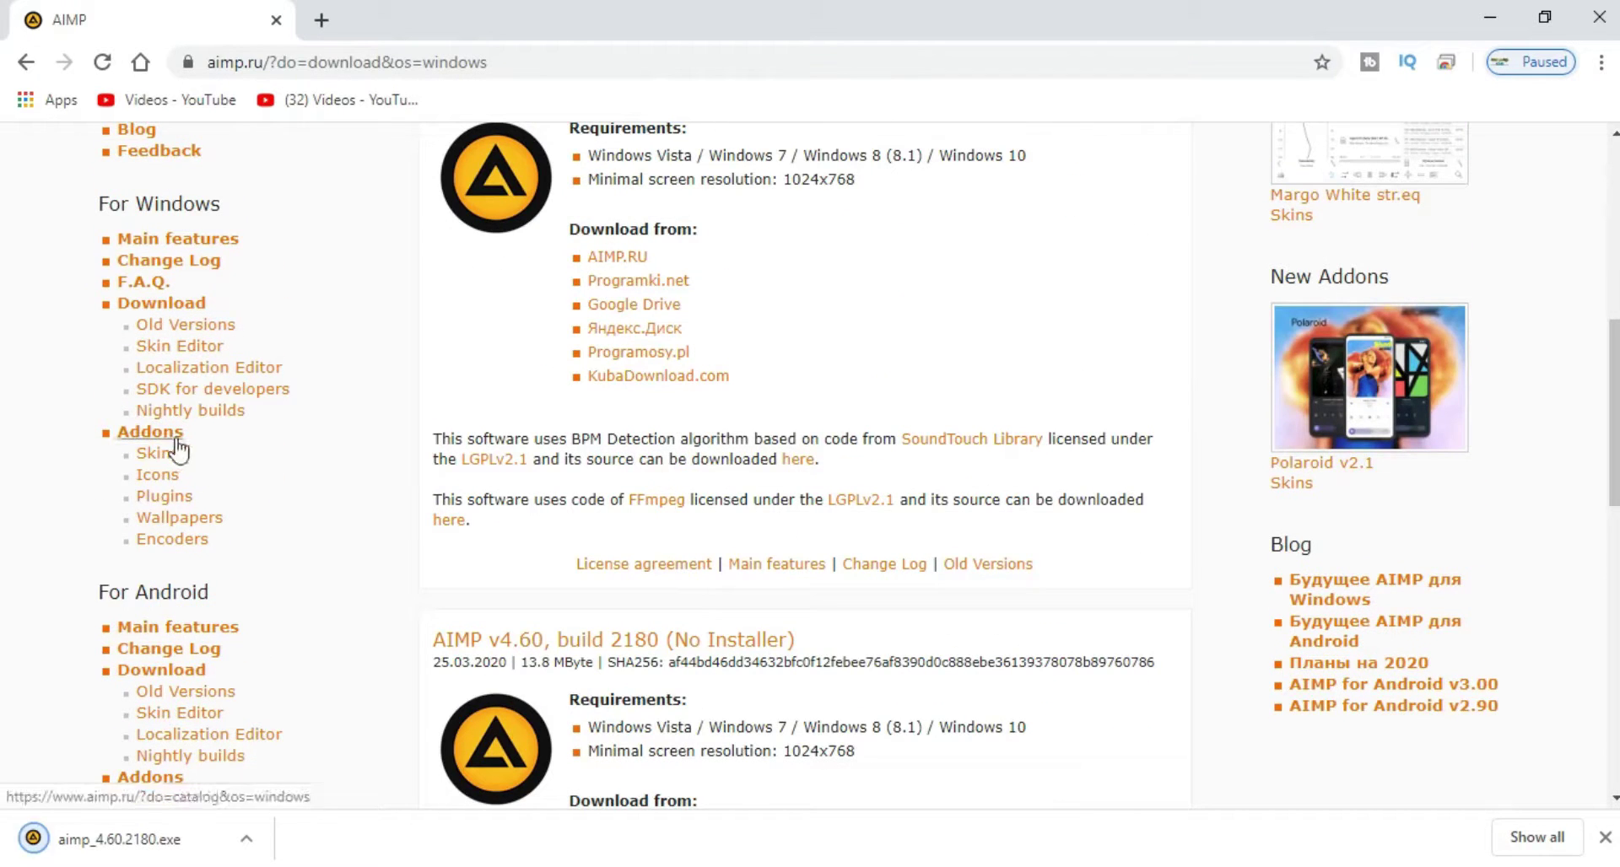
pyautogui.click(160, 457)
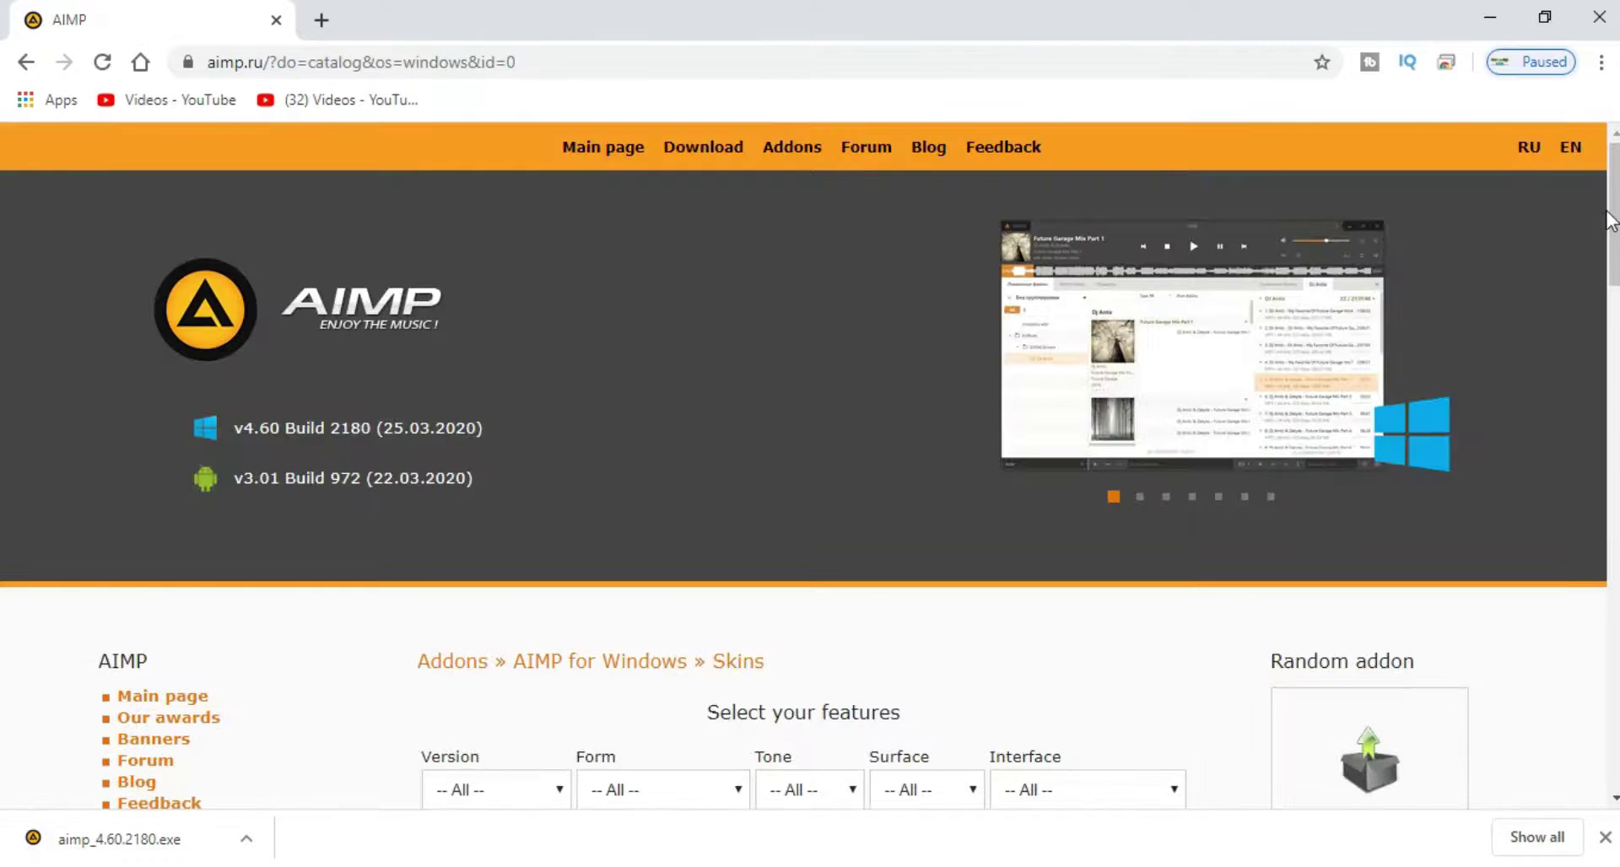
pyautogui.scroll(-6, 1047, 334)
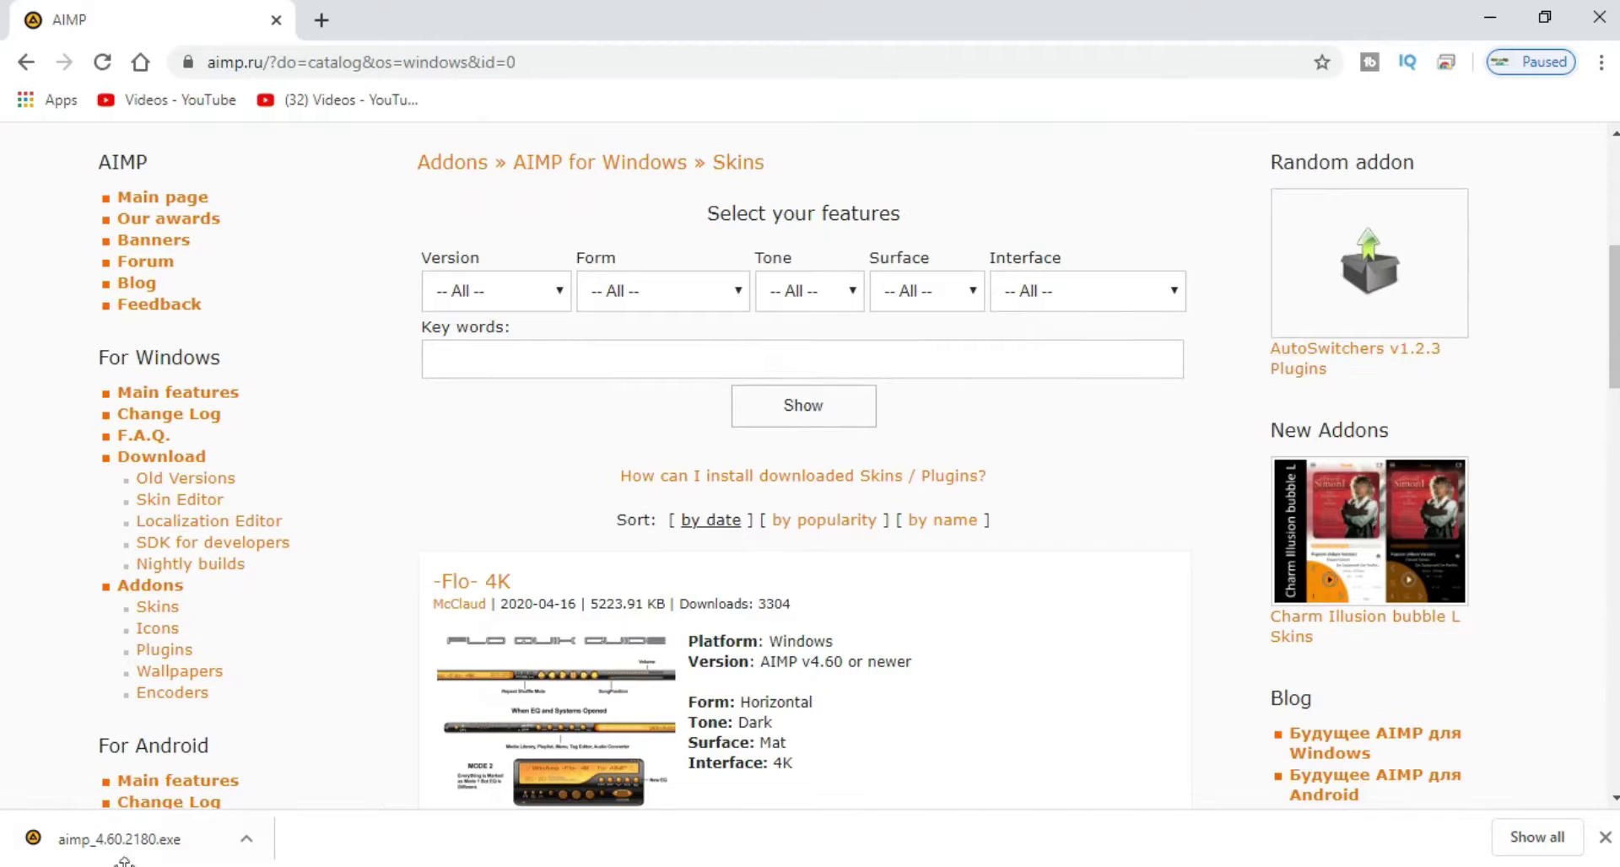
# Launch the downloaded aimp_4.60.2180.exe with English (EN) as the setup language, and close the duplicate setup wizard
pyautogui.click(124, 859)
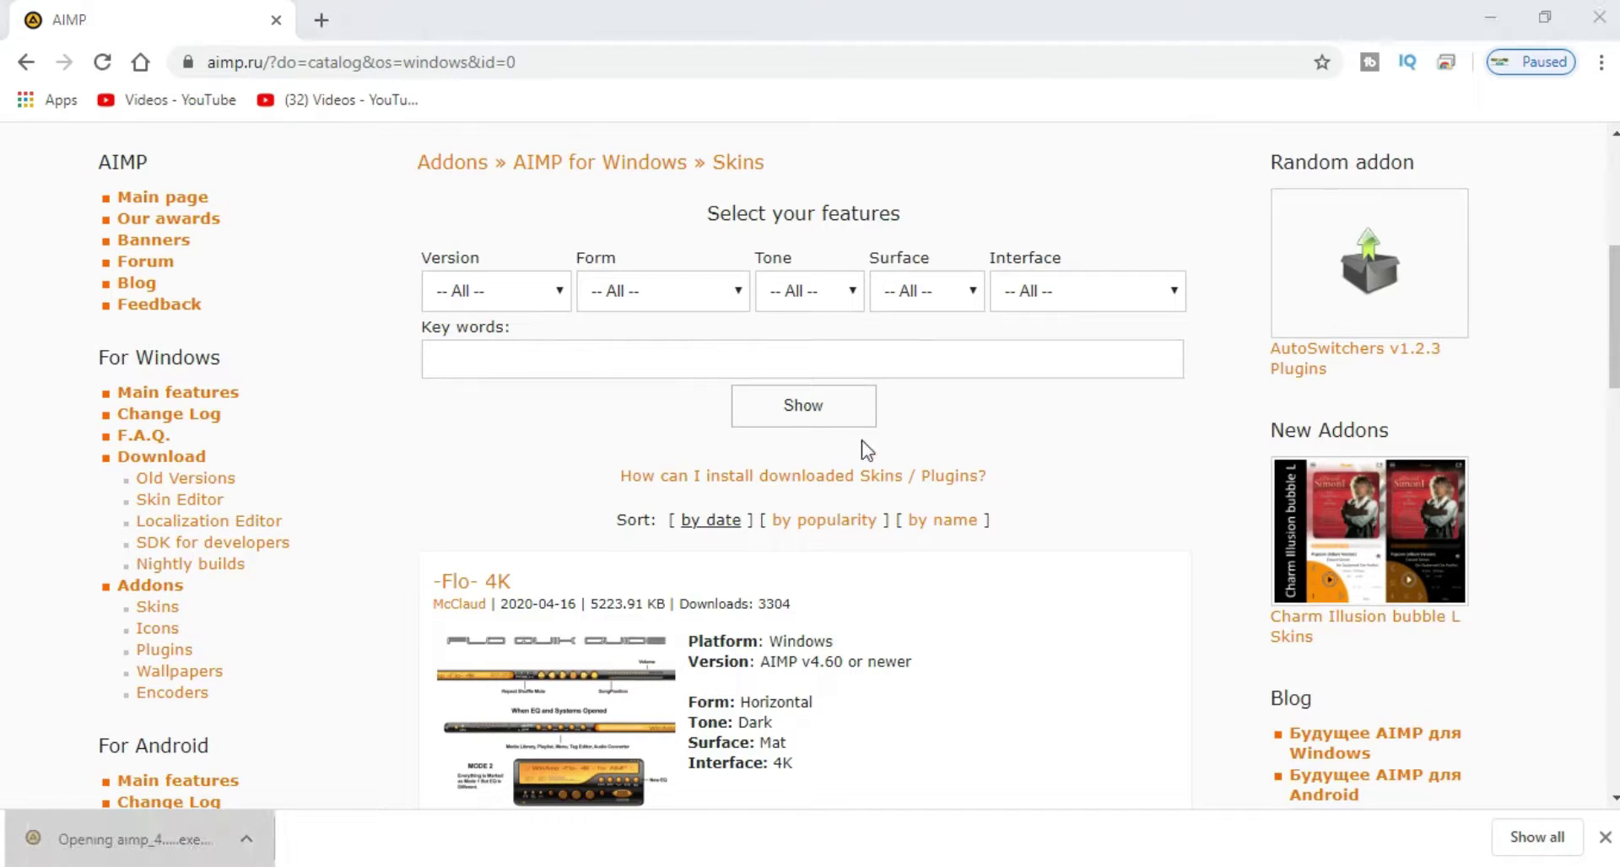
pyautogui.click(1485, 14)
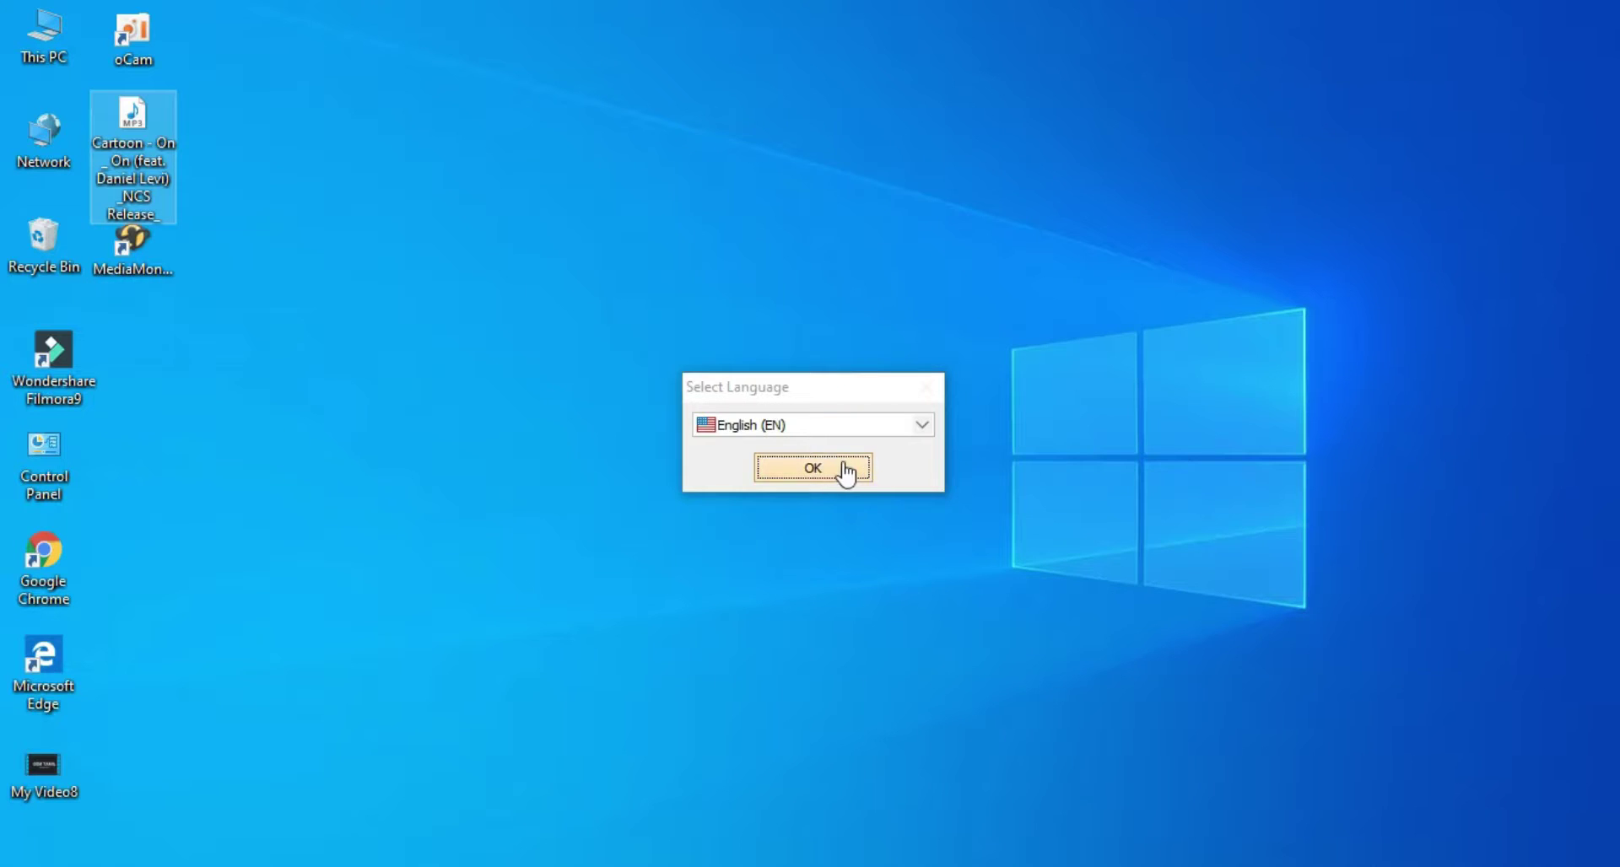
pyautogui.click(845, 473)
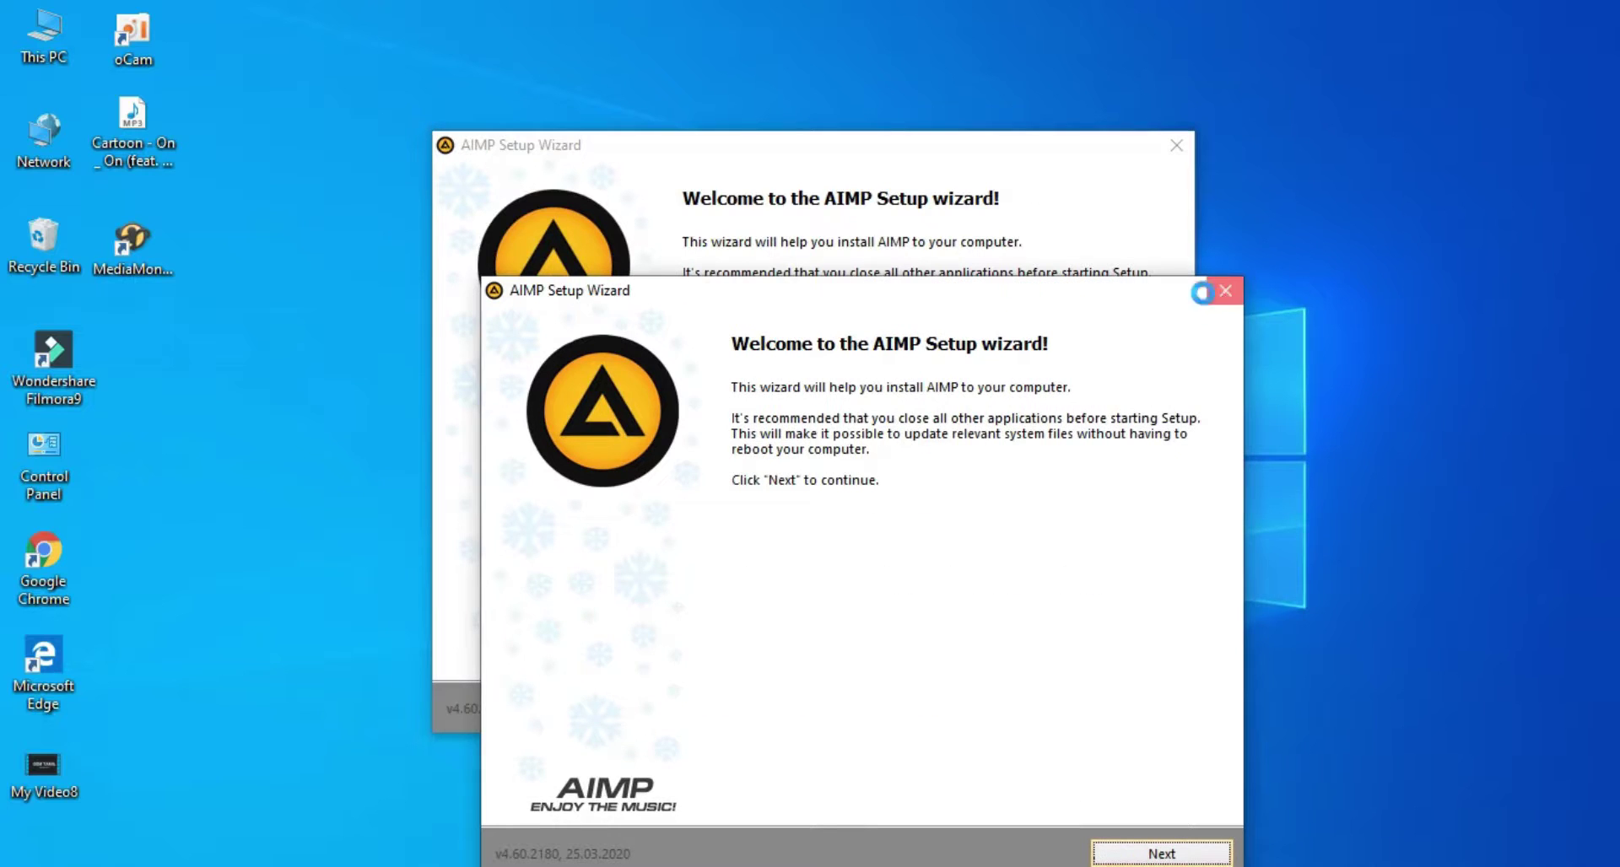
pyautogui.click(1225, 291)
pyautogui.click(899, 447)
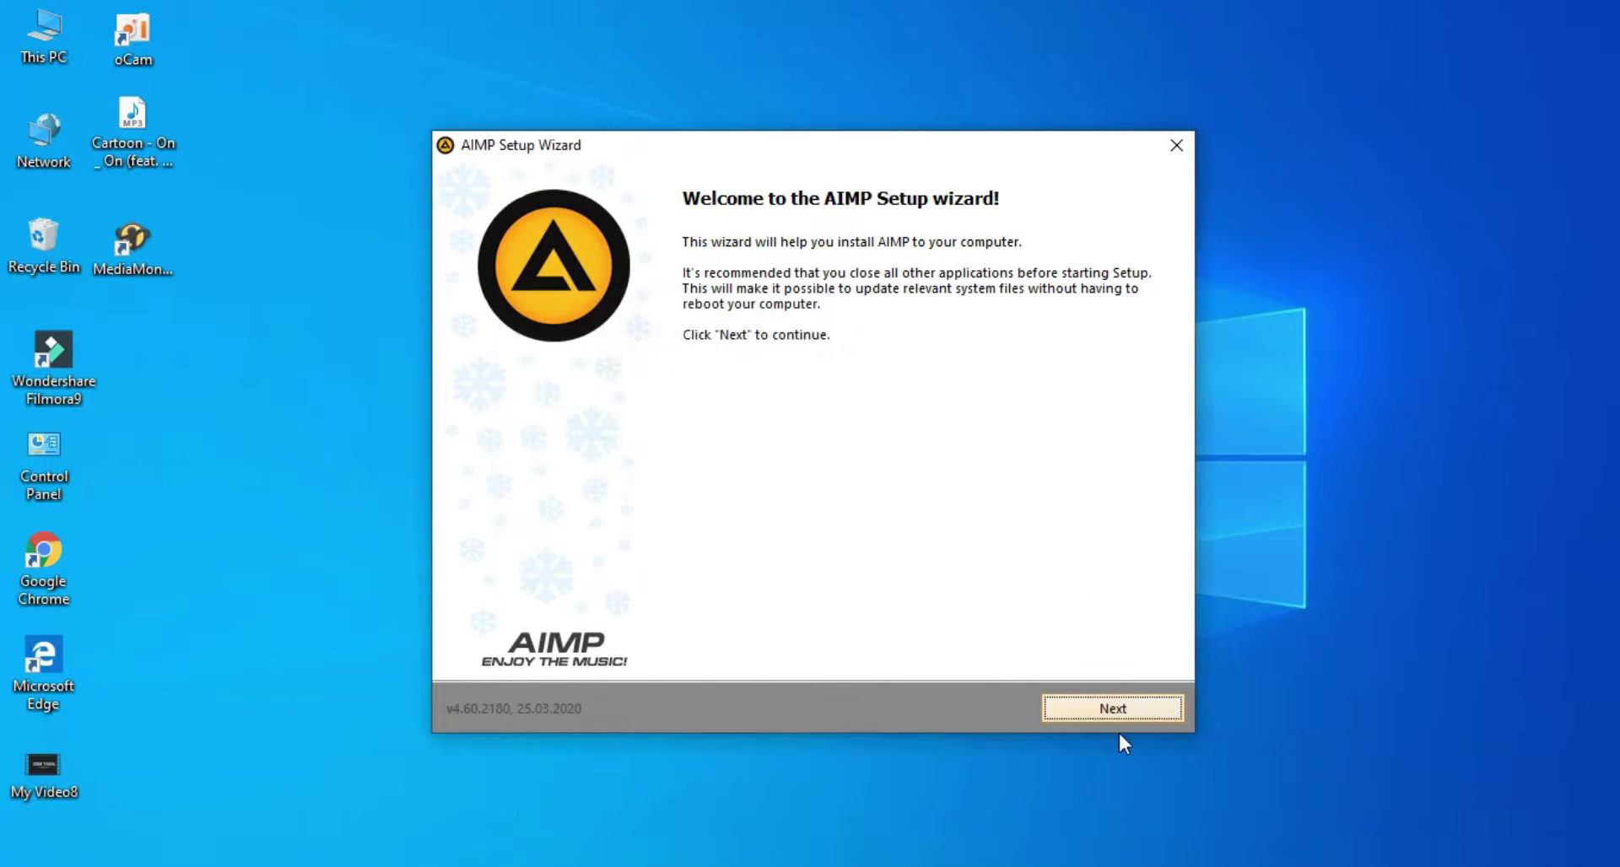
# Accept the AIMP licence agreement and keep the normal version with the destination path C:\Program Files (x86)\AIMP\
pyautogui.click(1089, 724)
pyautogui.click(665, 641)
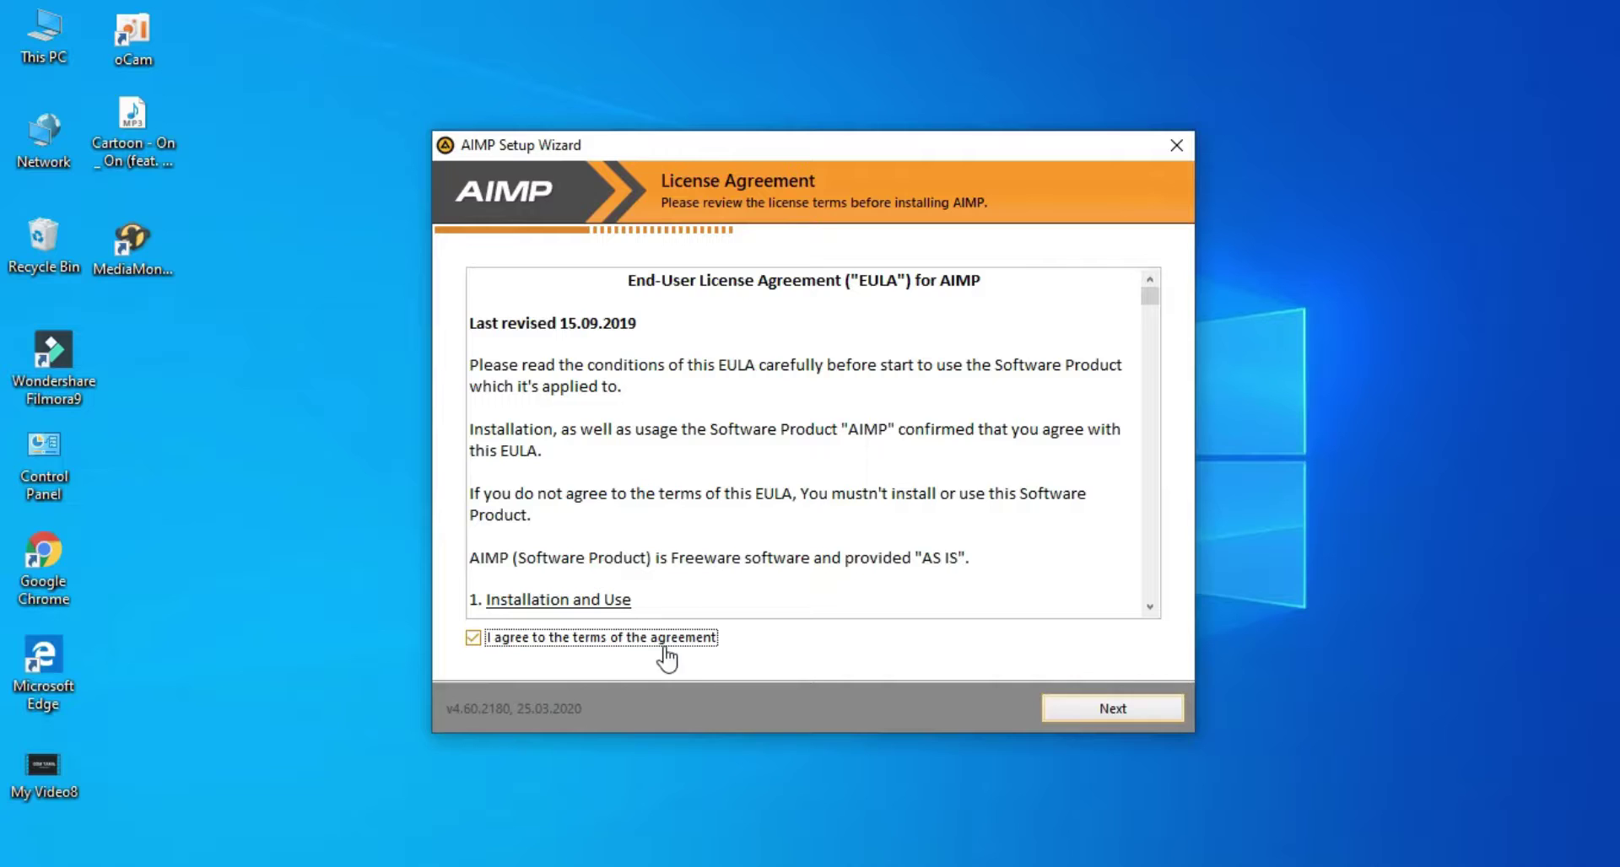
pyautogui.click(1115, 715)
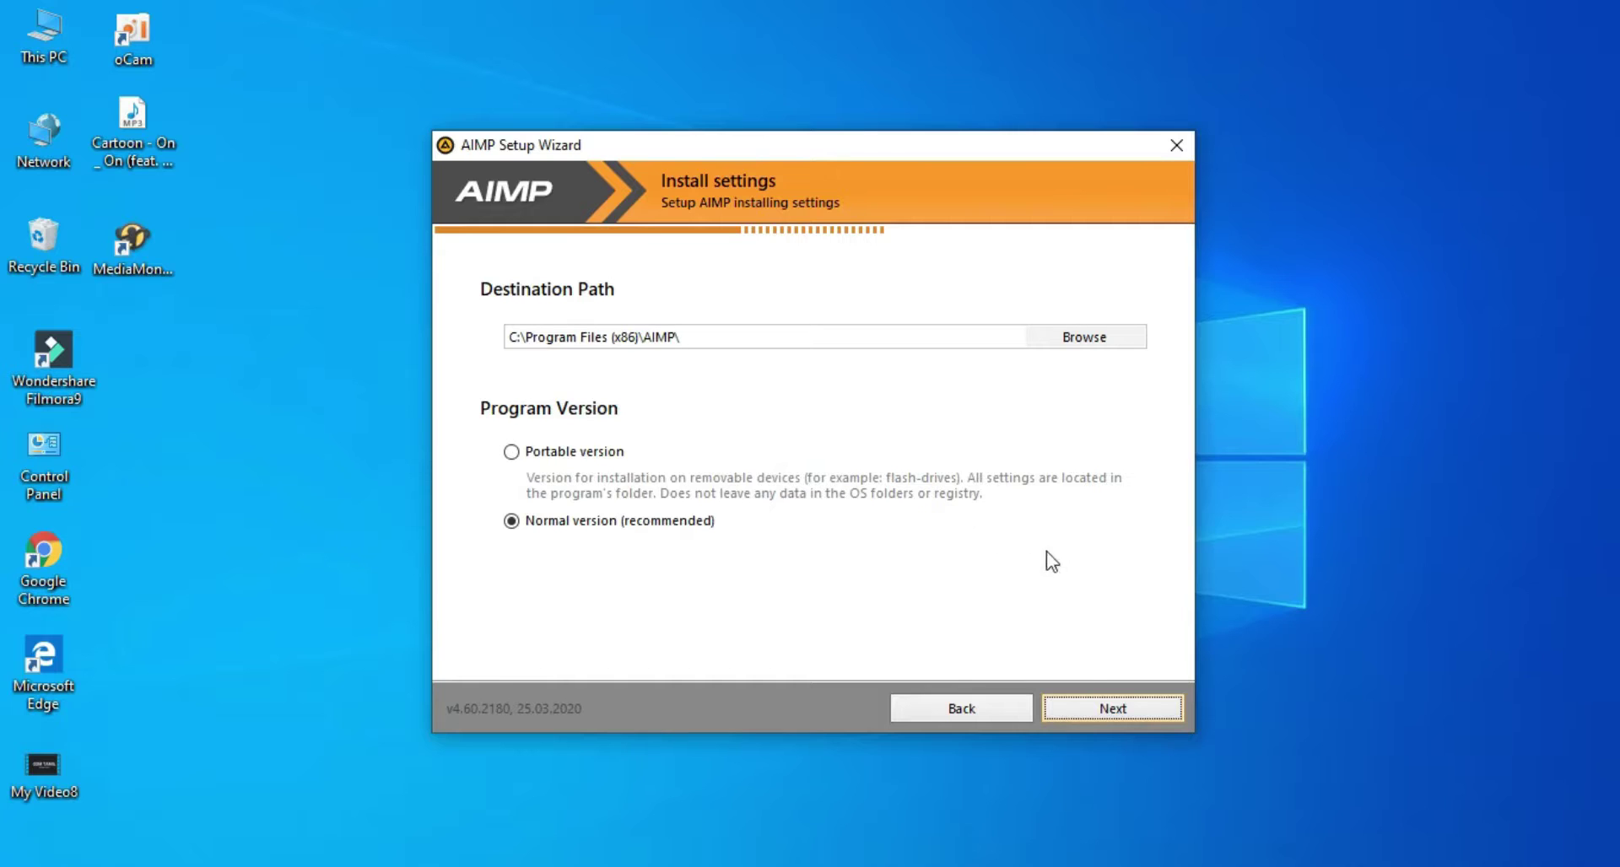
pyautogui.click(1114, 715)
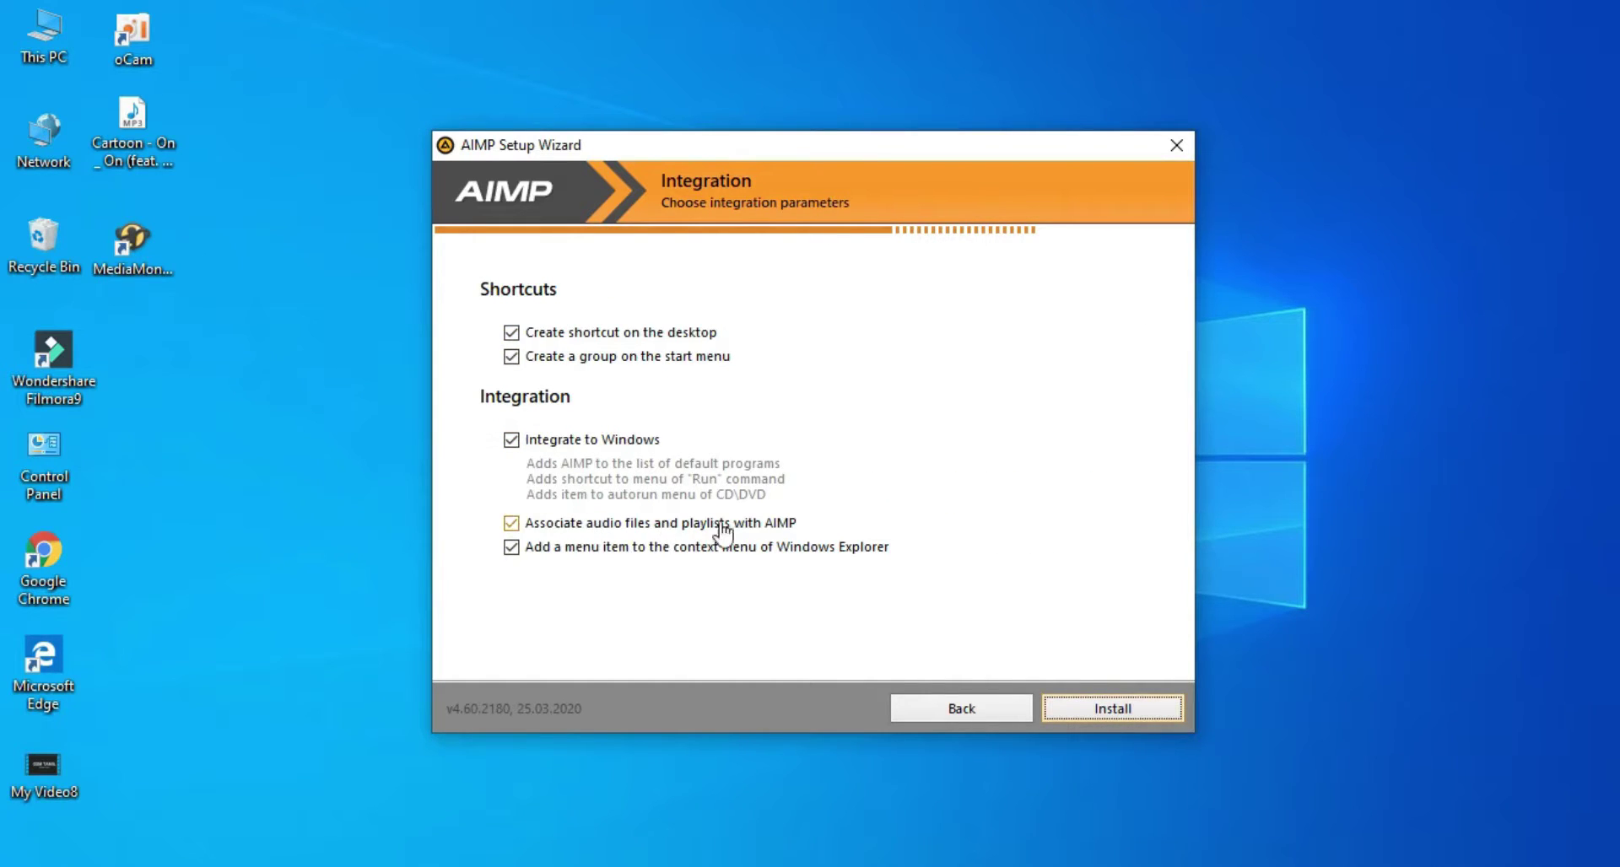
# Install AIMP with all shortcut and integration options enabled and play the Cartoon - On & On MP3 from the desktop
pyautogui.click(1116, 708)
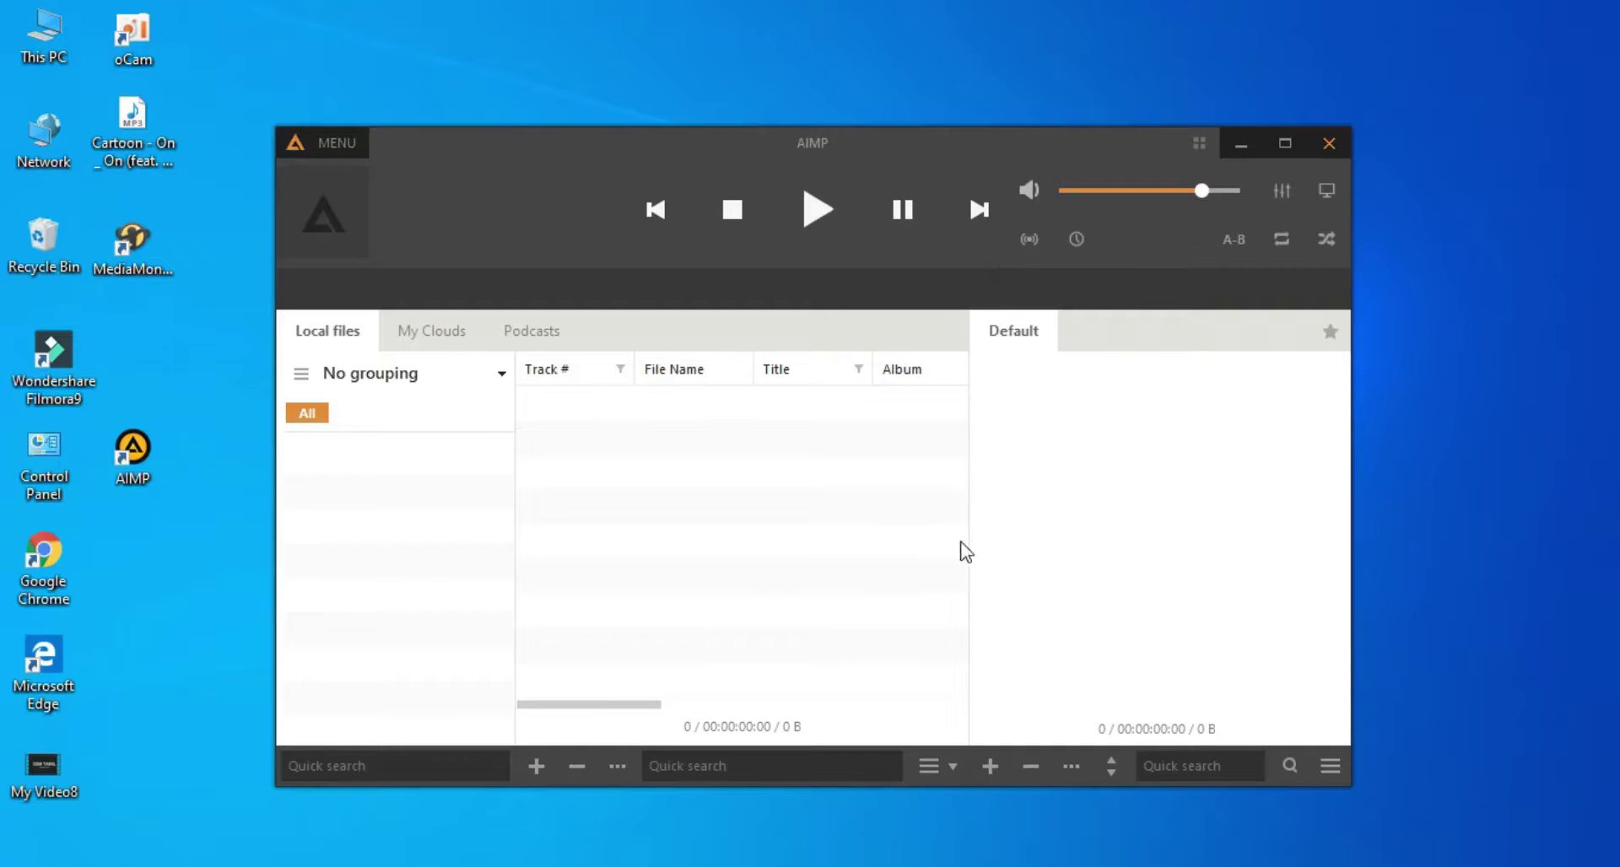
pyautogui.doubleClick(133, 118)
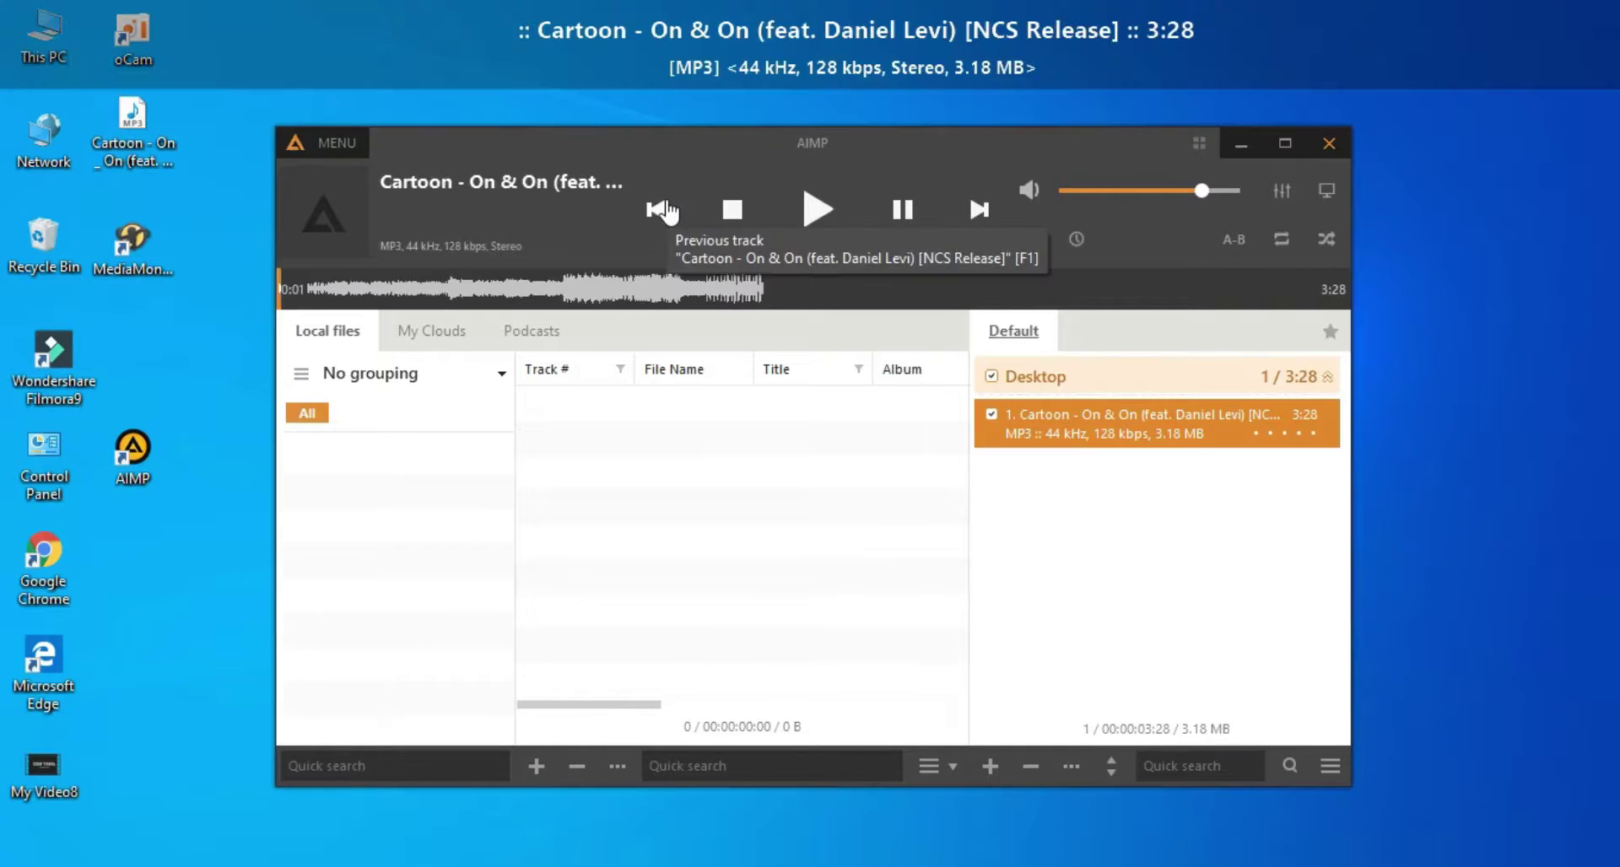
# Switch the AIMP skin from the skin options to Pandemic and close the separate Music Library window
pyautogui.click(324, 150)
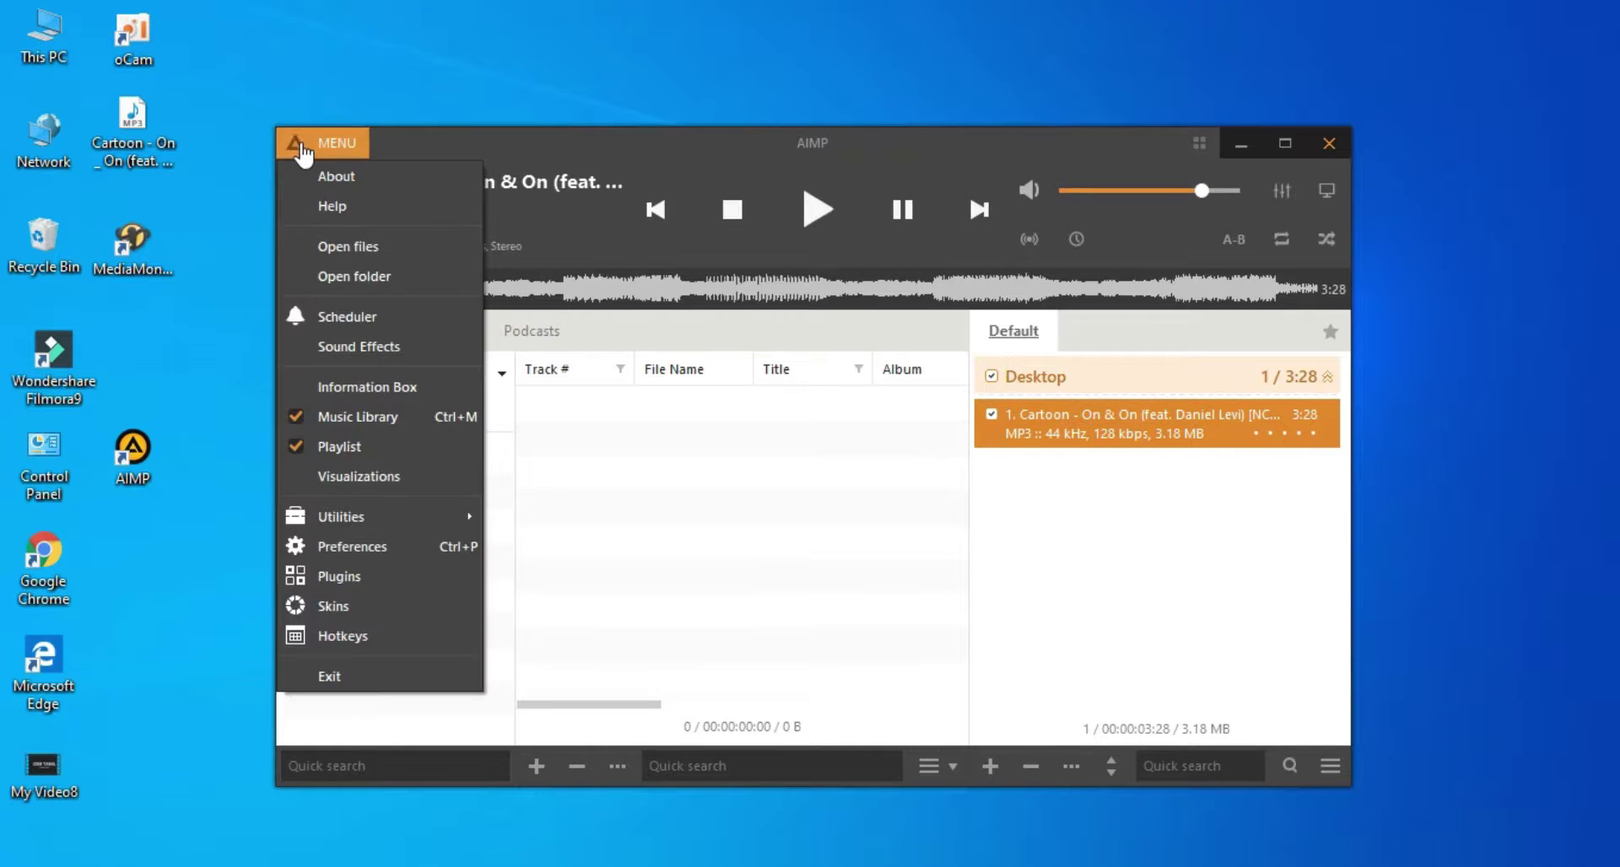
pyautogui.click(377, 610)
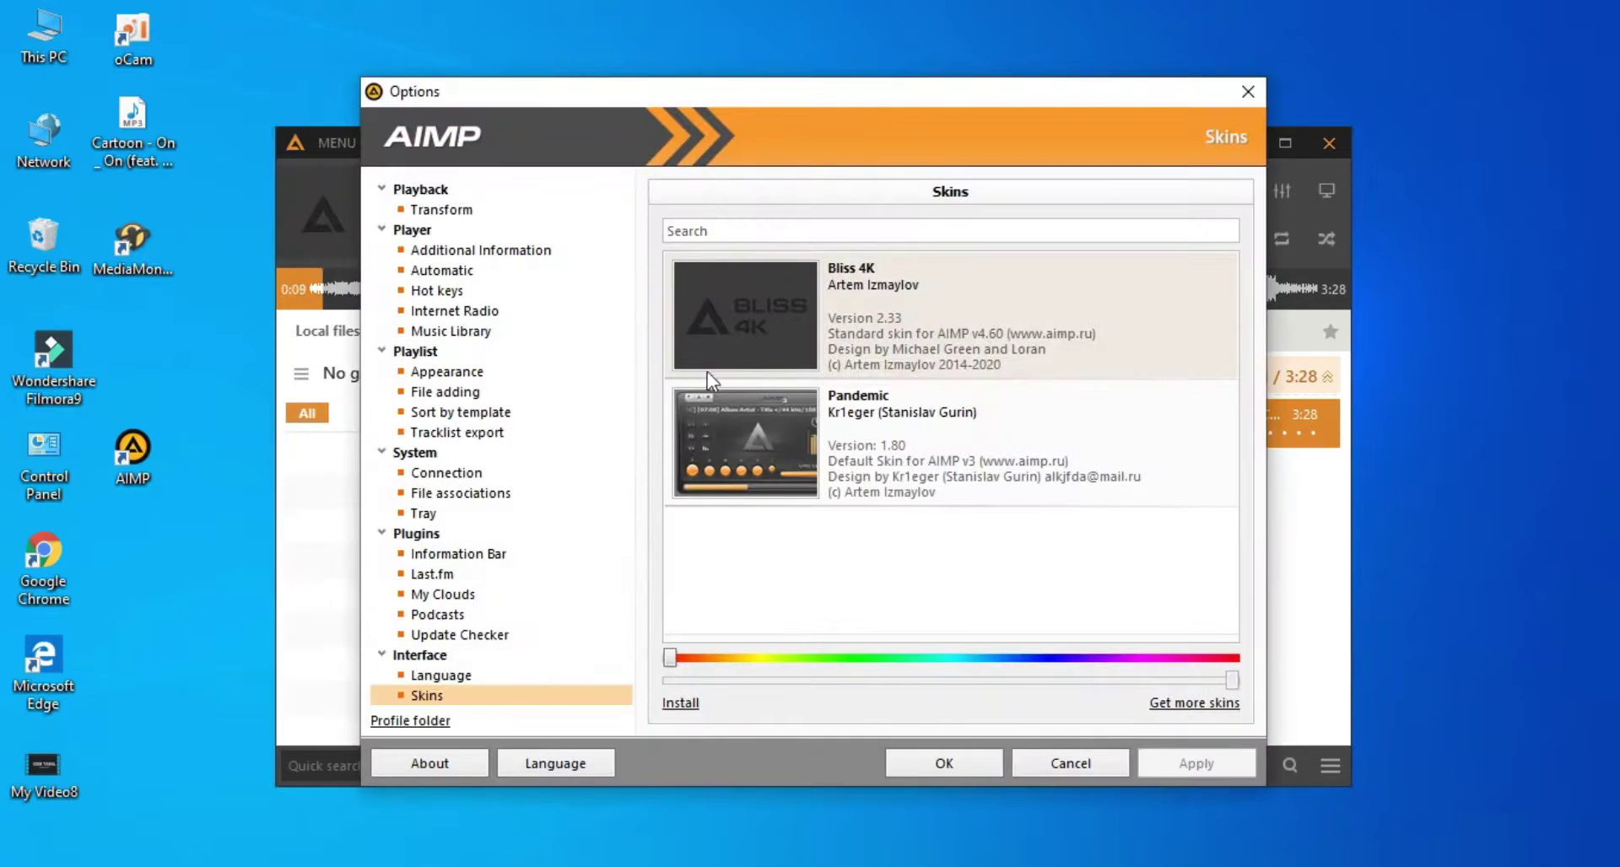
pyautogui.moveTo(760, 93); pyautogui.dragTo(743, 358)
pyautogui.click(741, 718)
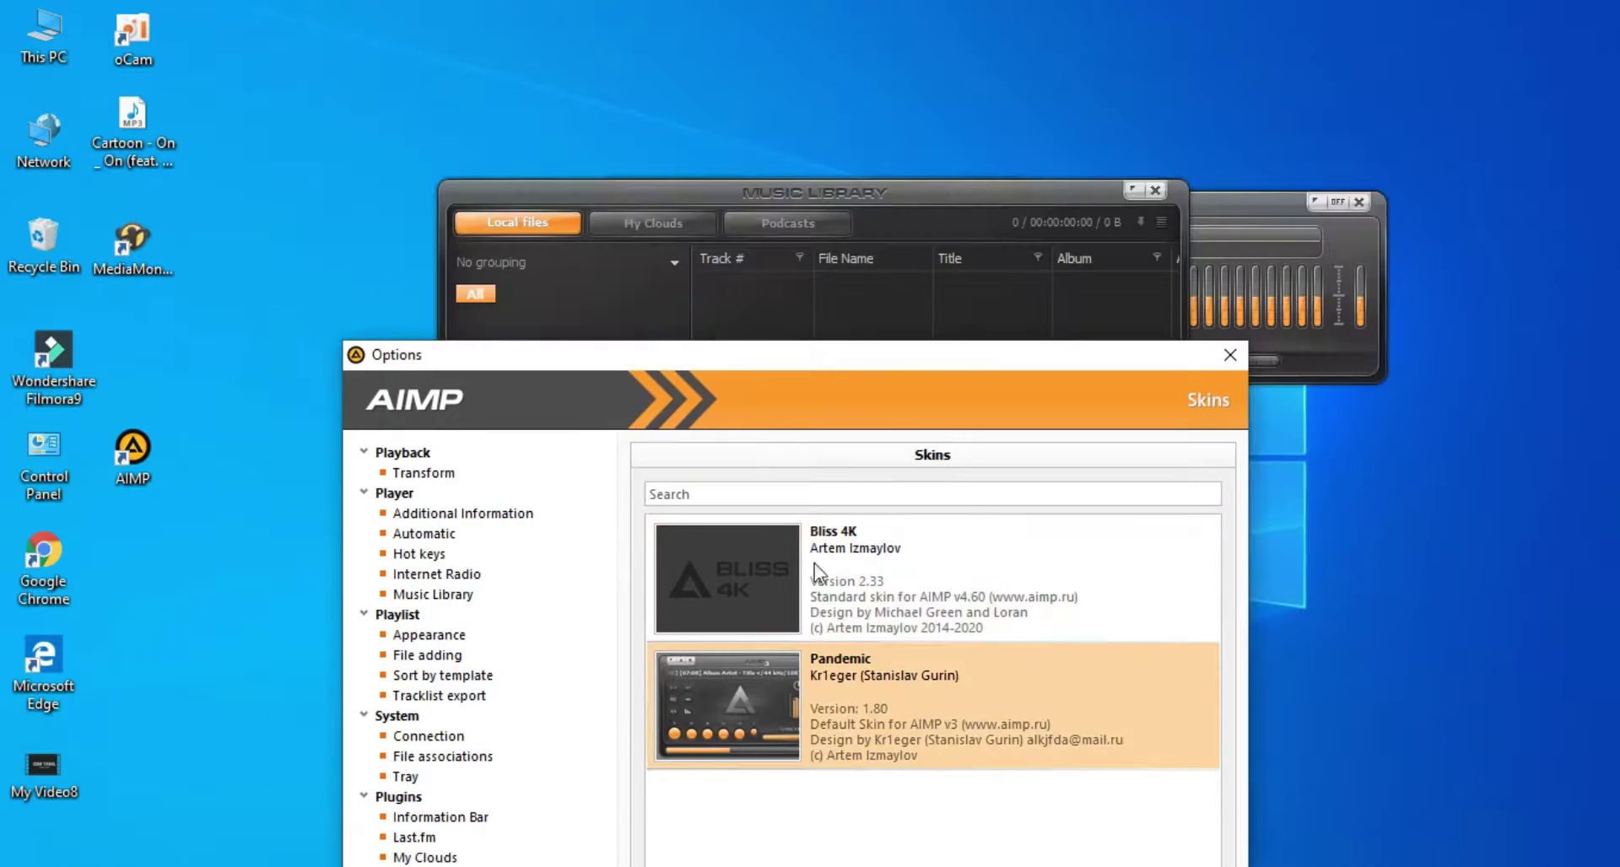
pyautogui.moveTo(1062, 383); pyautogui.dragTo(930, 751)
pyautogui.click(1155, 190)
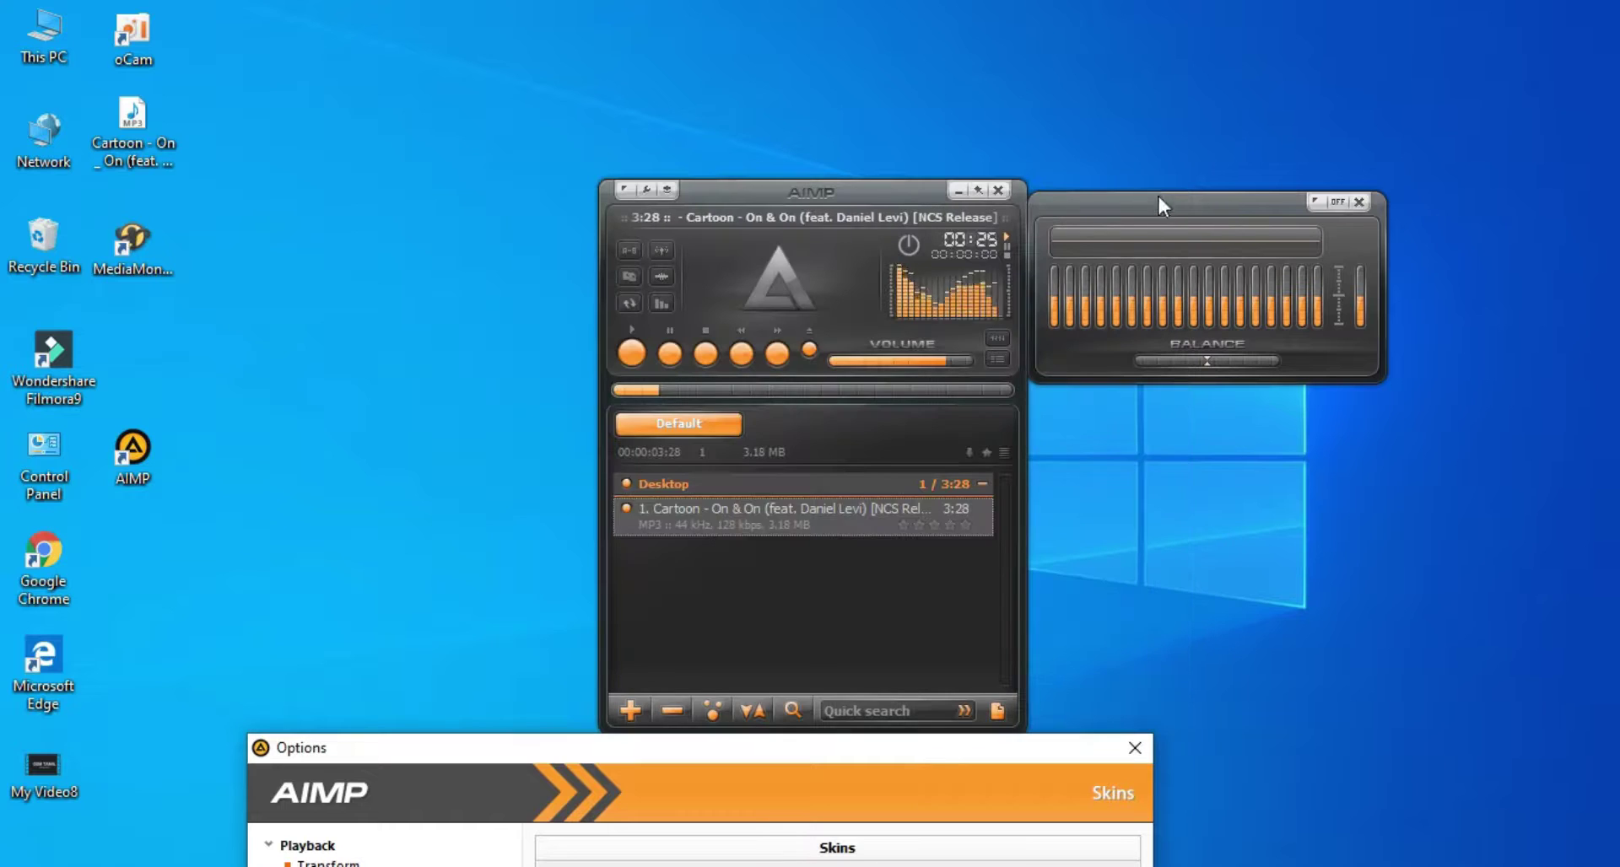
# Recolour the Pandemic skin to a teal-green hue with reduced colour intensity and apply the change
pyautogui.moveTo(752, 746); pyautogui.dragTo(686, 190)
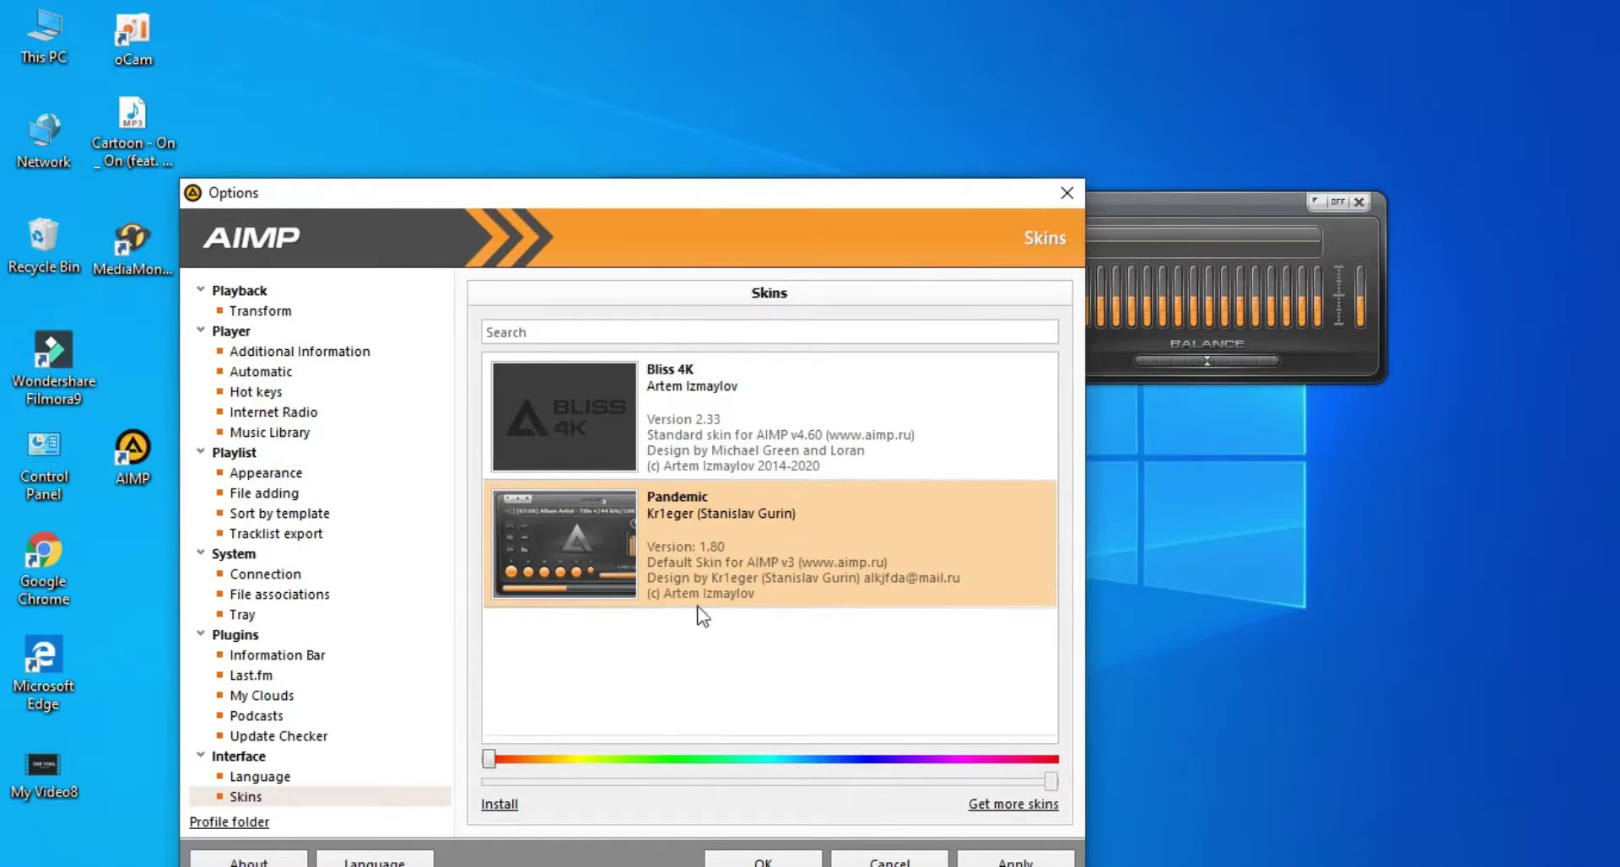
pyautogui.moveTo(684, 755); pyautogui.dragTo(664, 761)
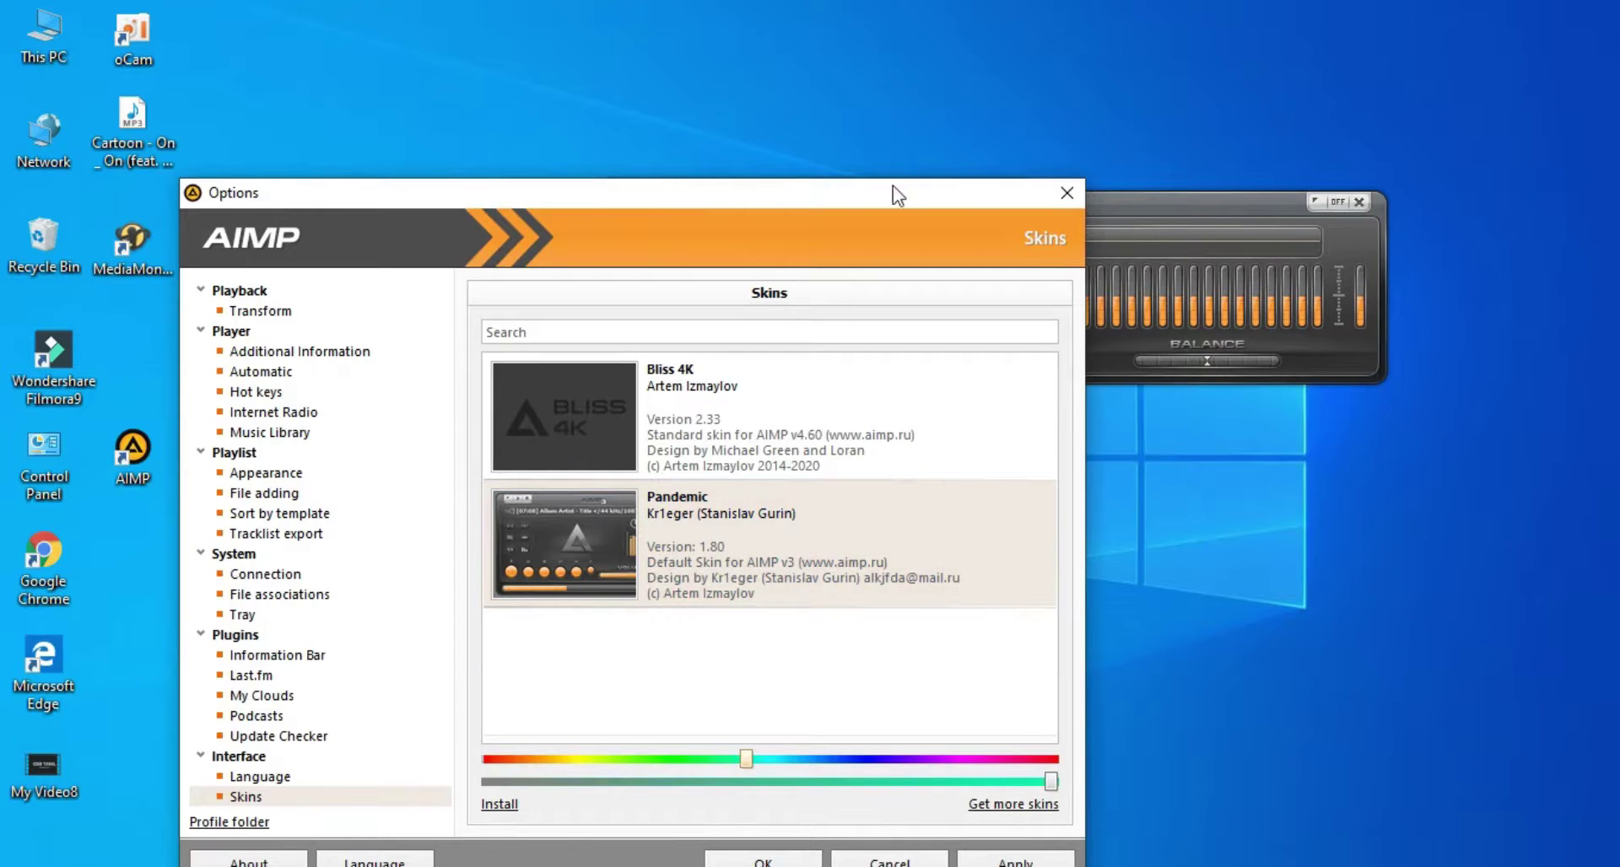
pyautogui.moveTo(897, 195); pyautogui.dragTo(500, 129)
pyautogui.moveTo(654, 715); pyautogui.dragTo(432, 715)
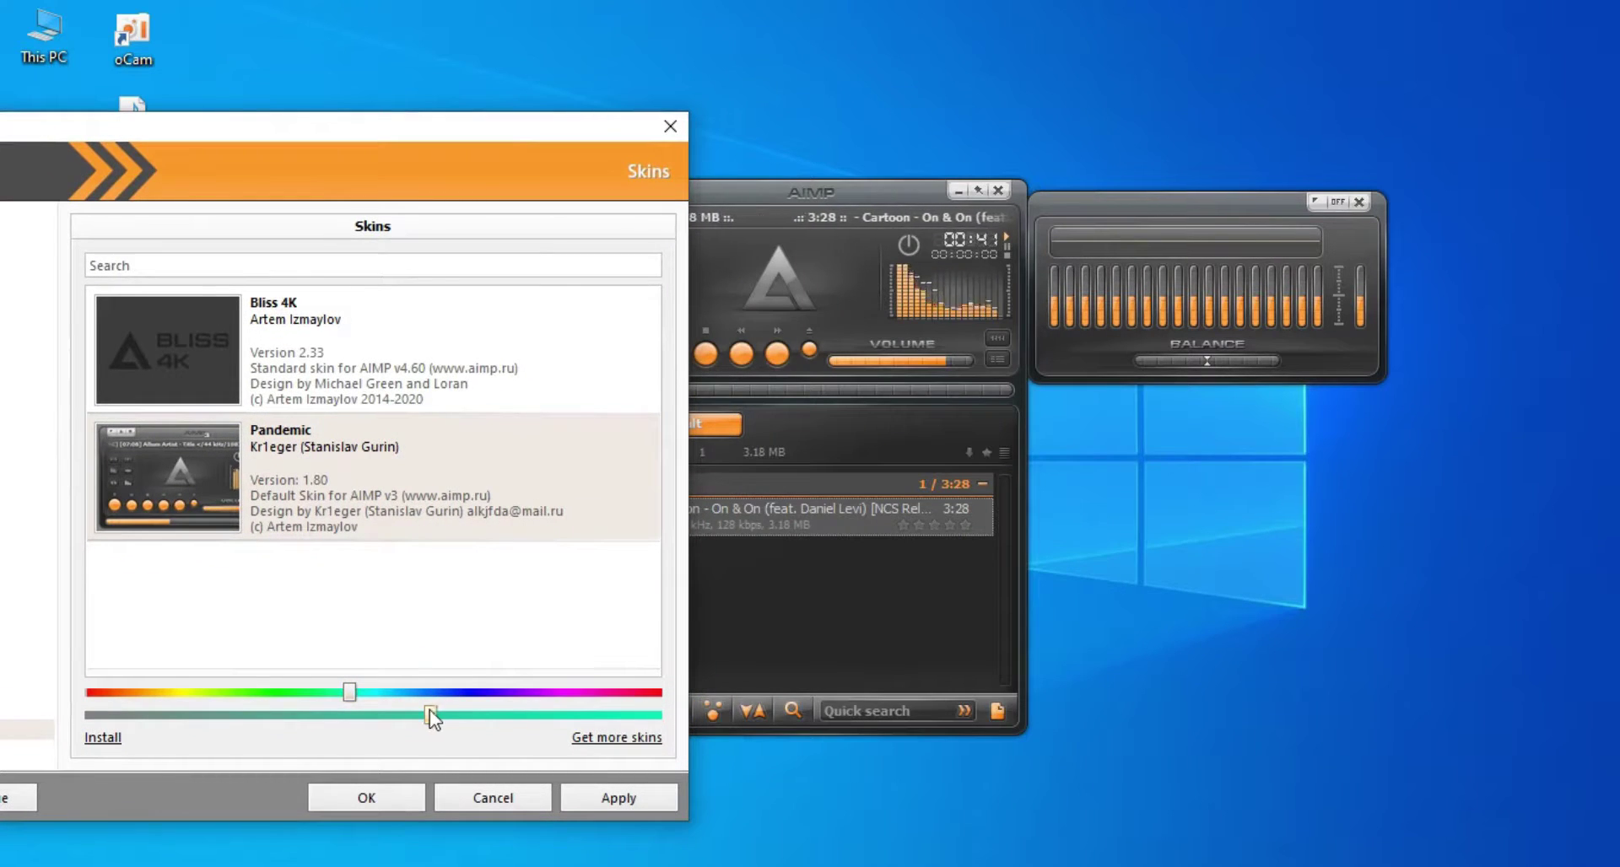
pyautogui.click(629, 802)
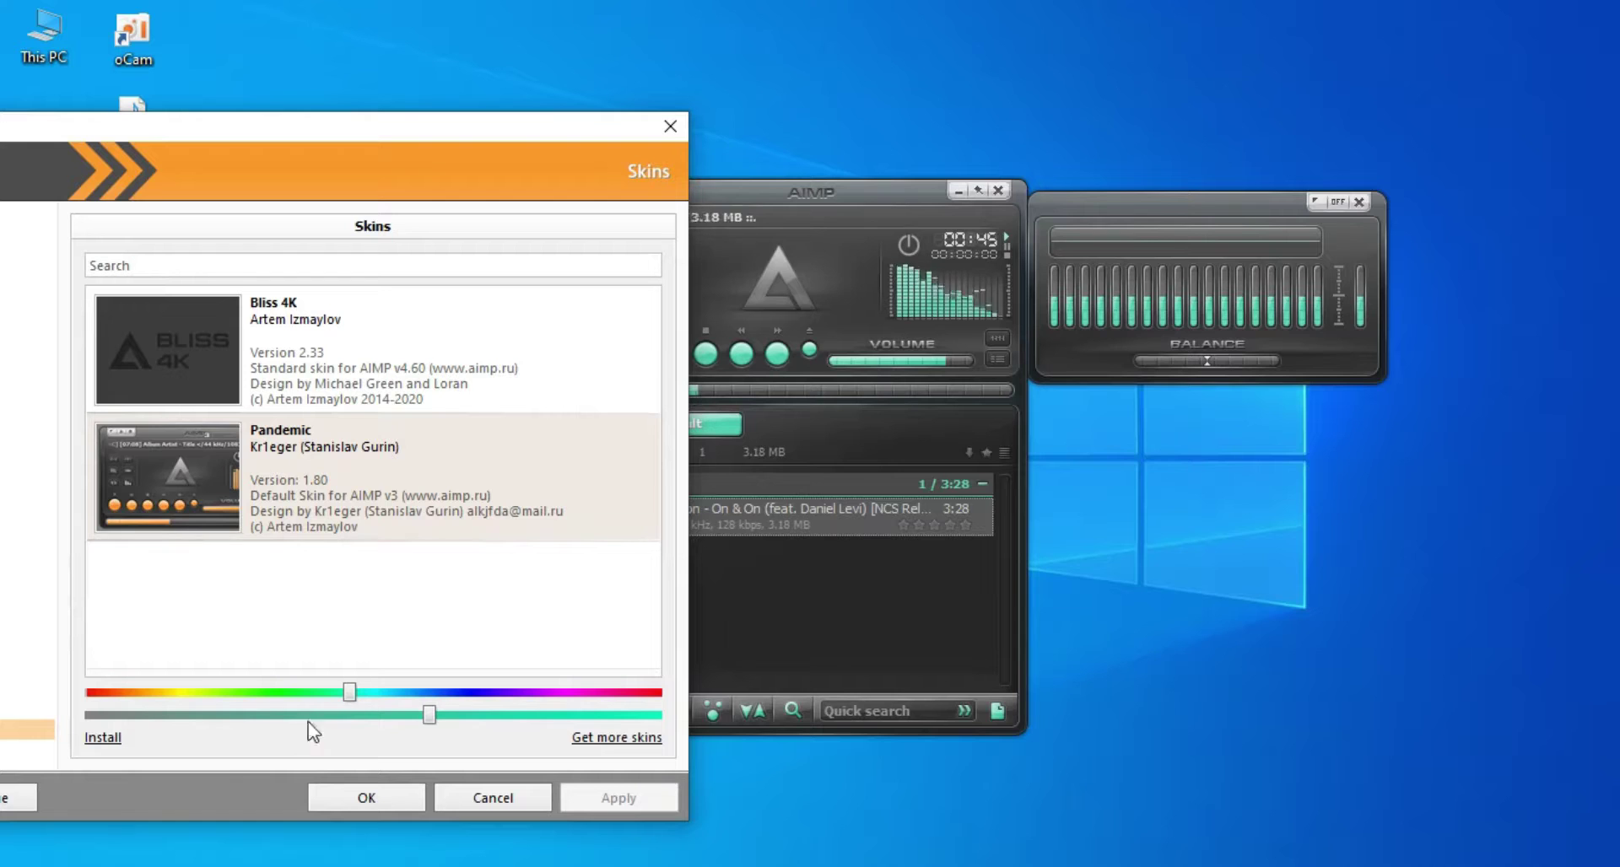
pyautogui.click(109, 738)
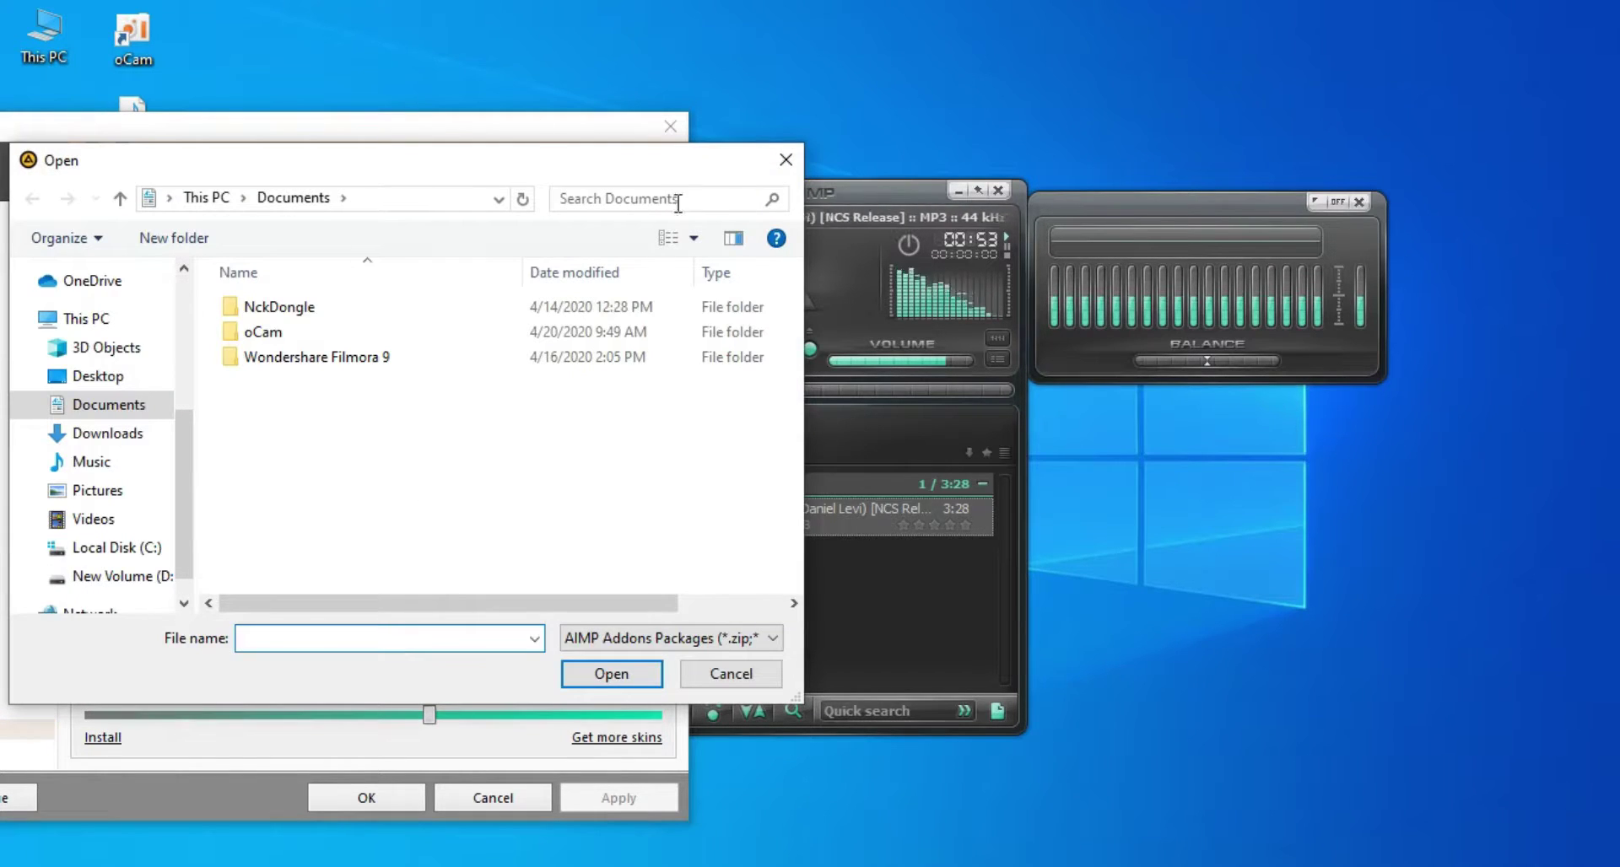
pyautogui.click(783, 162)
pyautogui.click(666, 131)
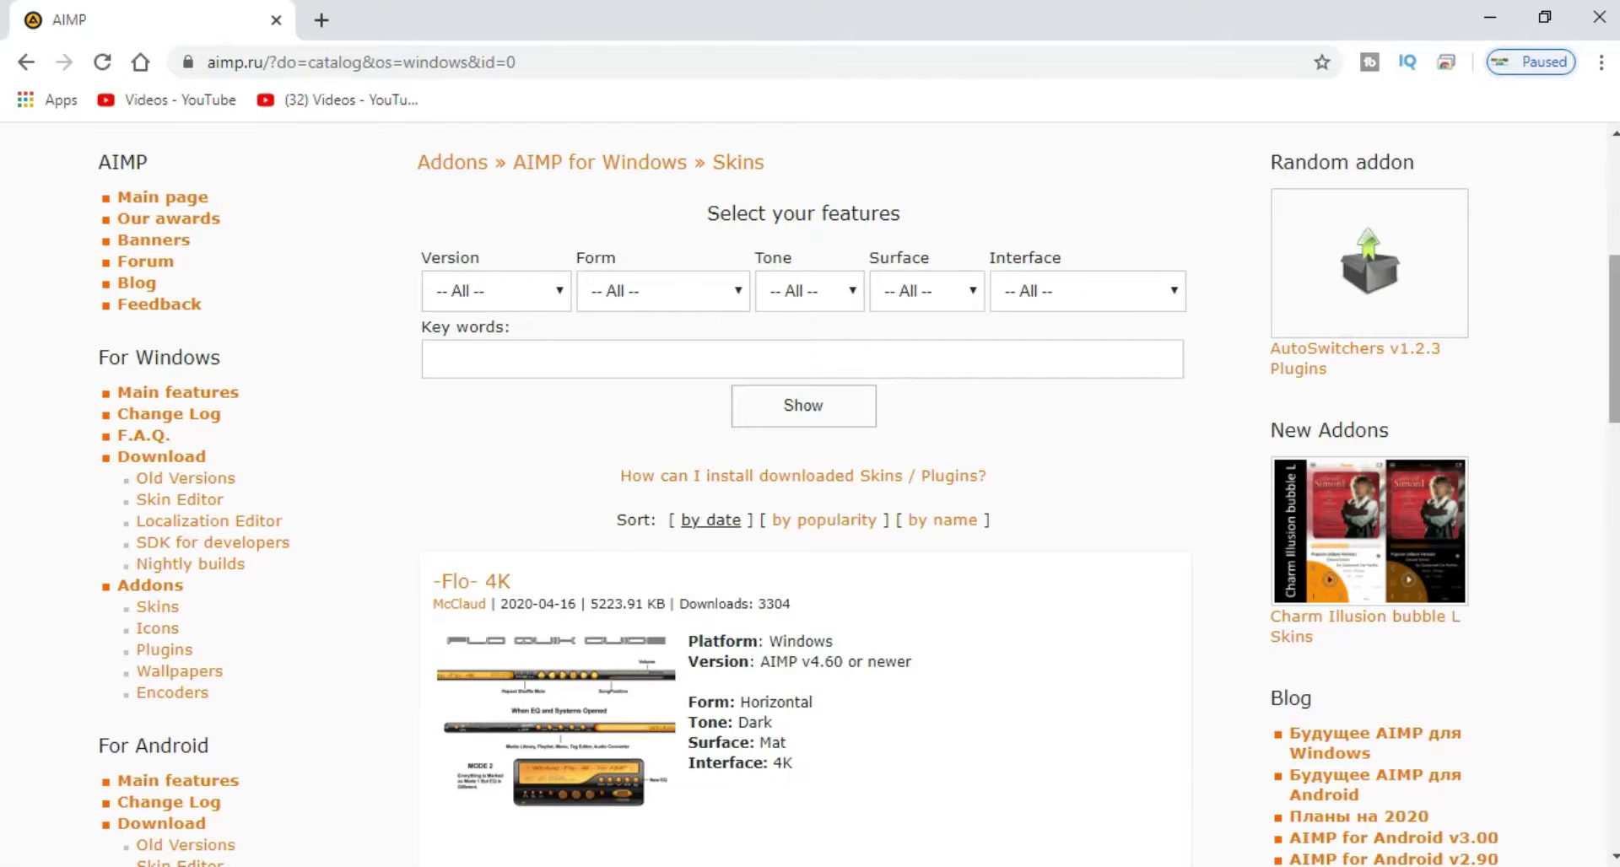
# Download the -Flo- 4K and Sony Media Tower Reborn v1.30 skins from the AIMP catalogue and look through the other skins on the page
pyautogui.scroll(-4, 810, 506)
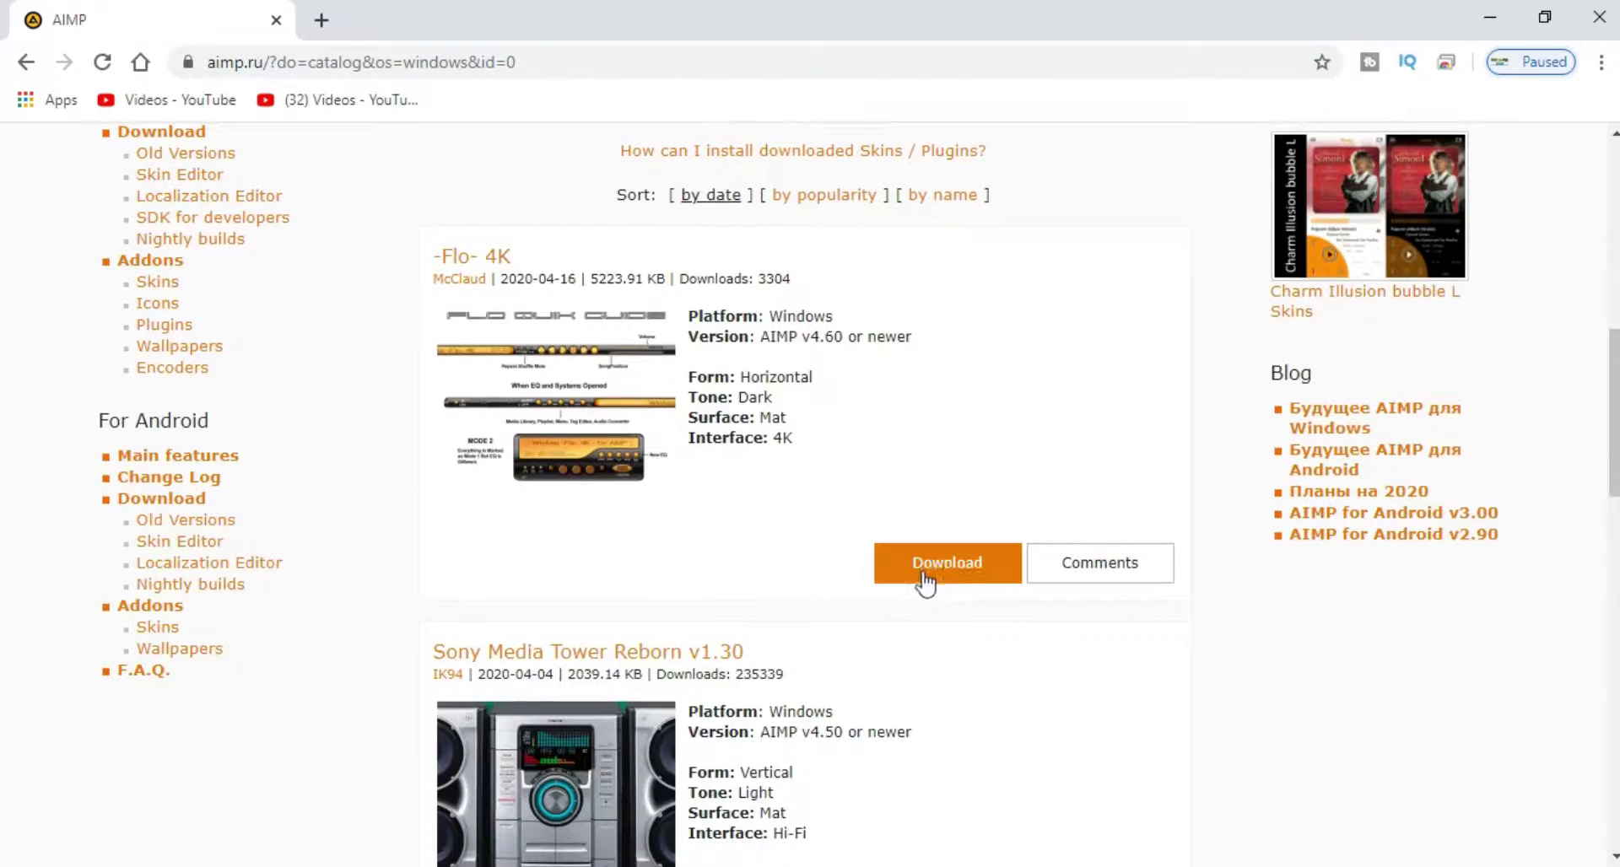
pyautogui.click(937, 586)
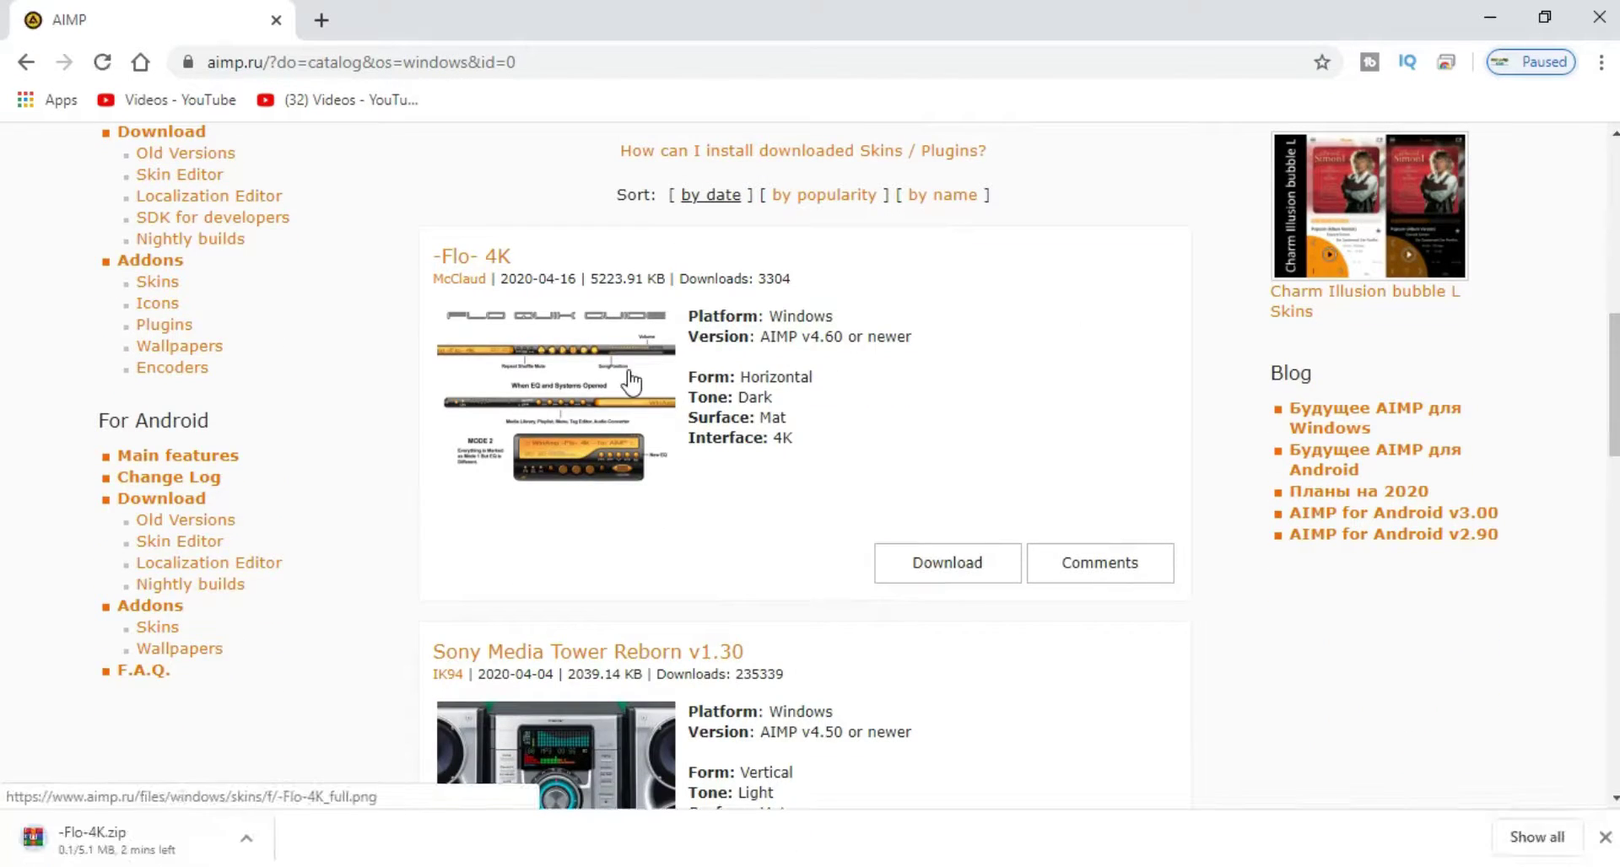
pyautogui.scroll(-6, 1182, 640)
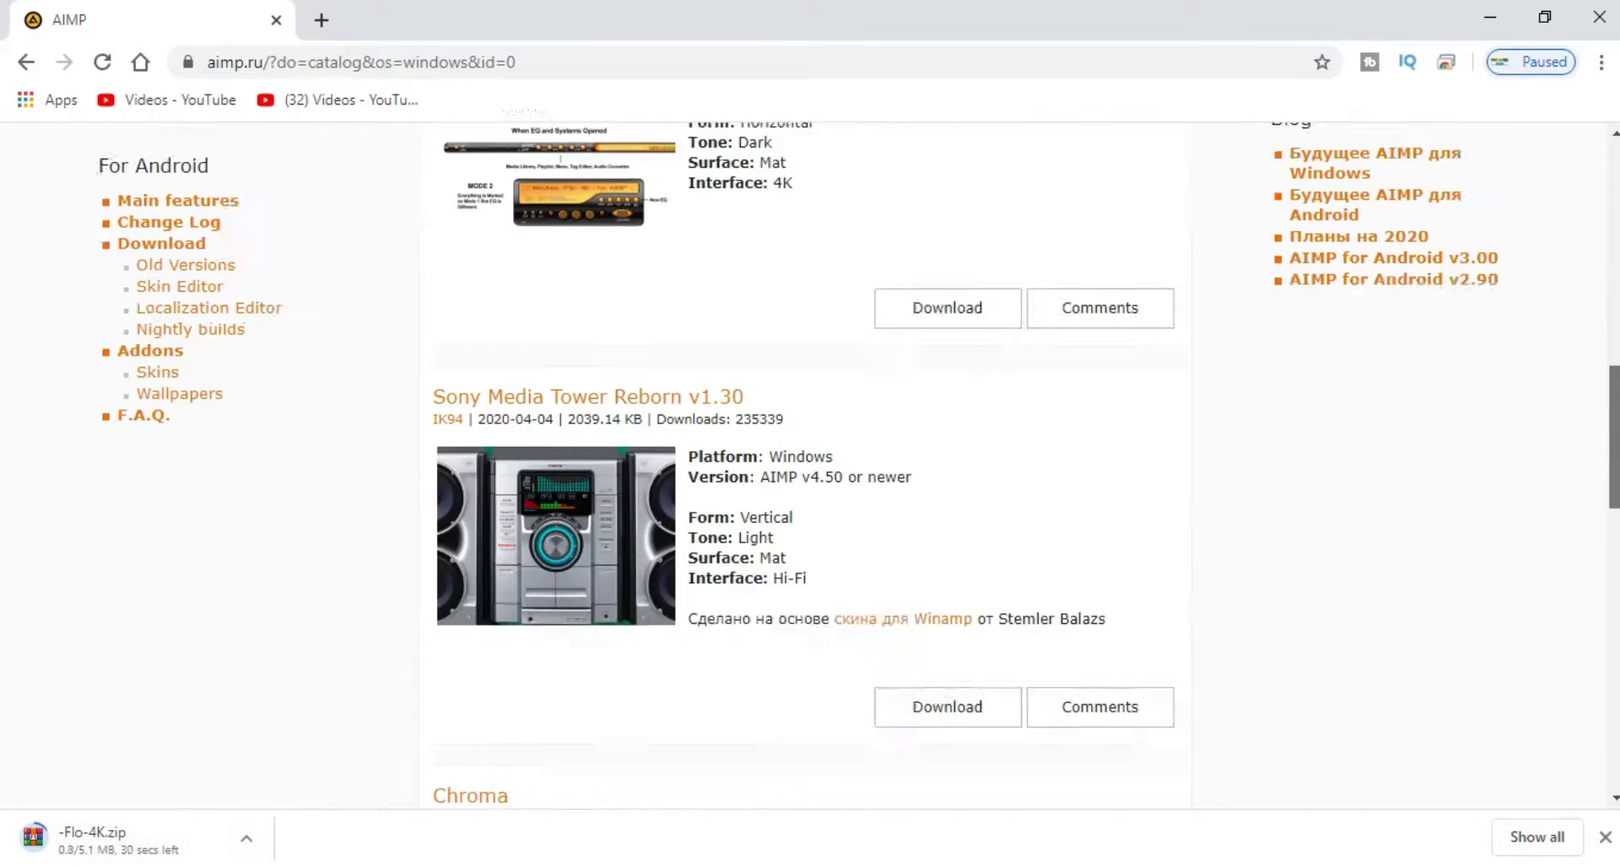
pyautogui.click(947, 465)
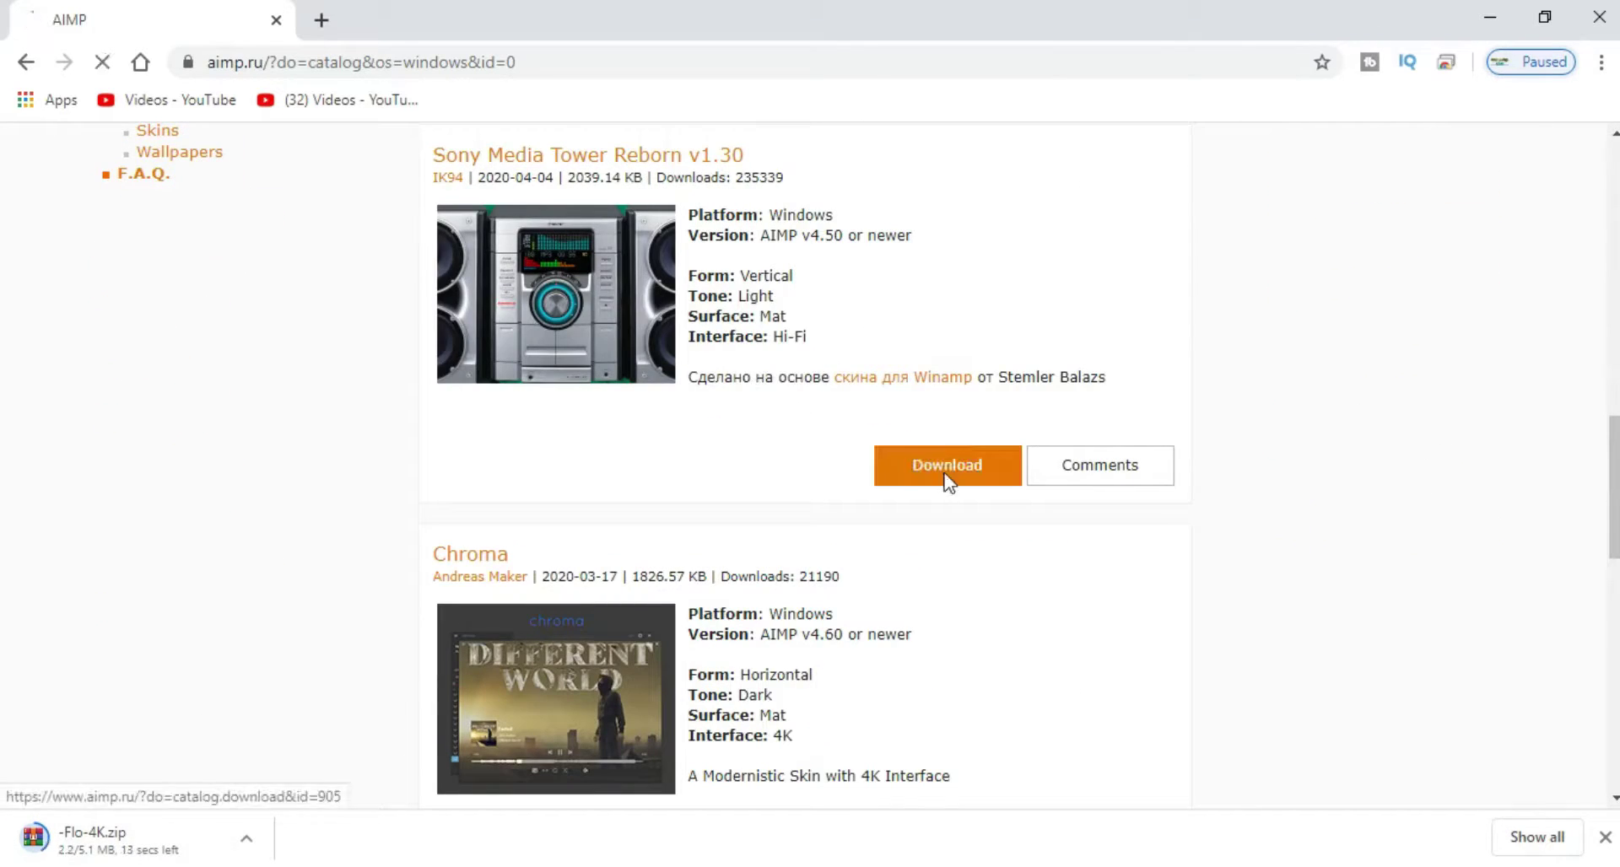
pyautogui.scroll(-3, 947, 468)
pyautogui.scroll(-10, 811, 464)
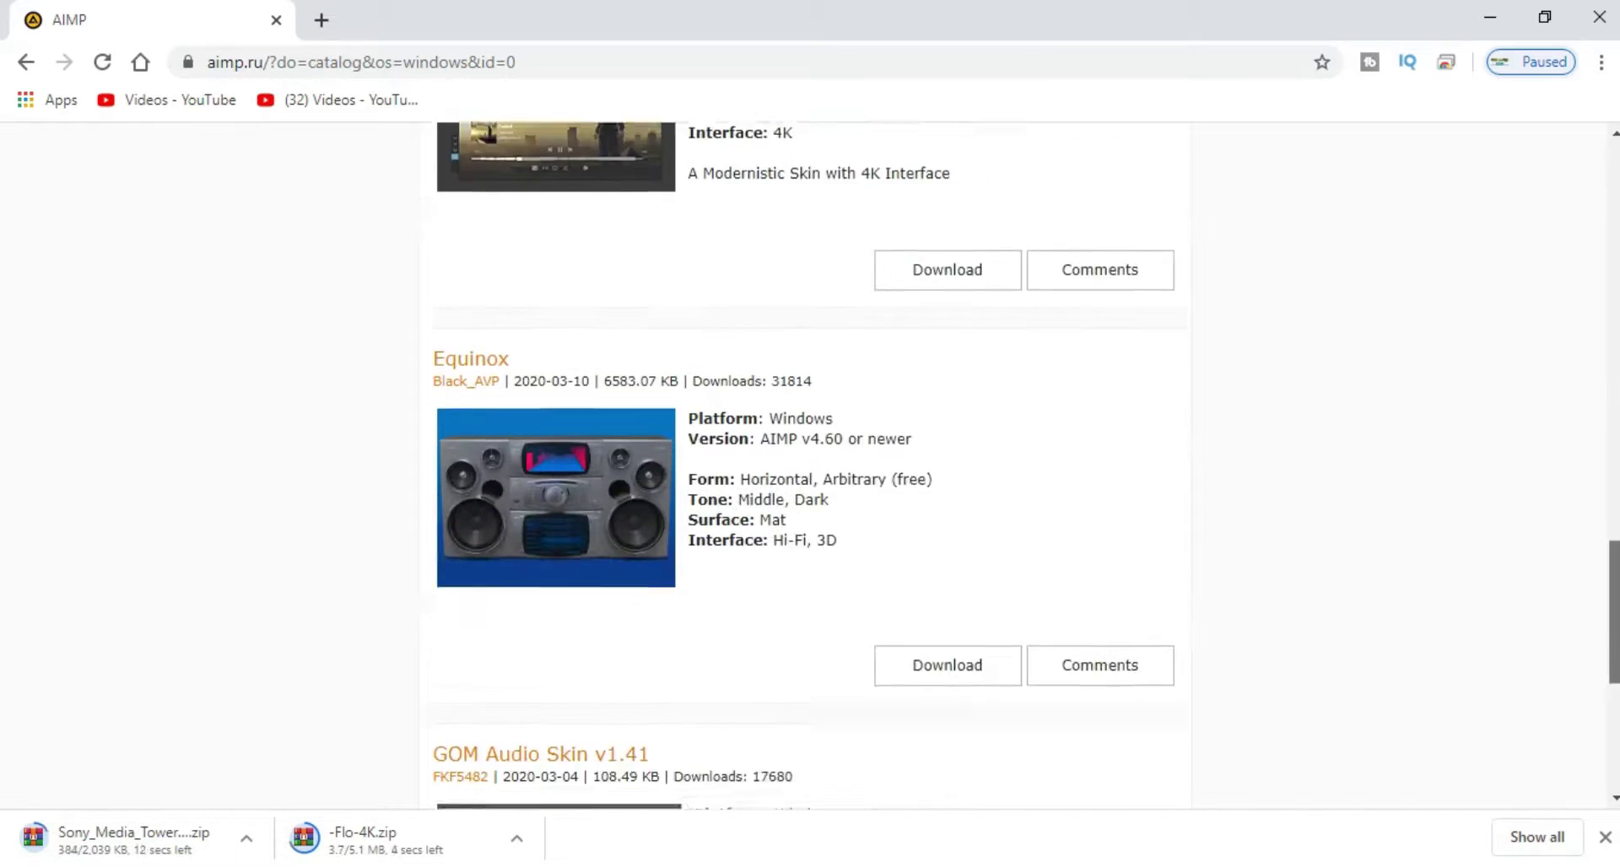
pyautogui.scroll(6, 810, 464)
pyautogui.scroll(2, 1097, 560)
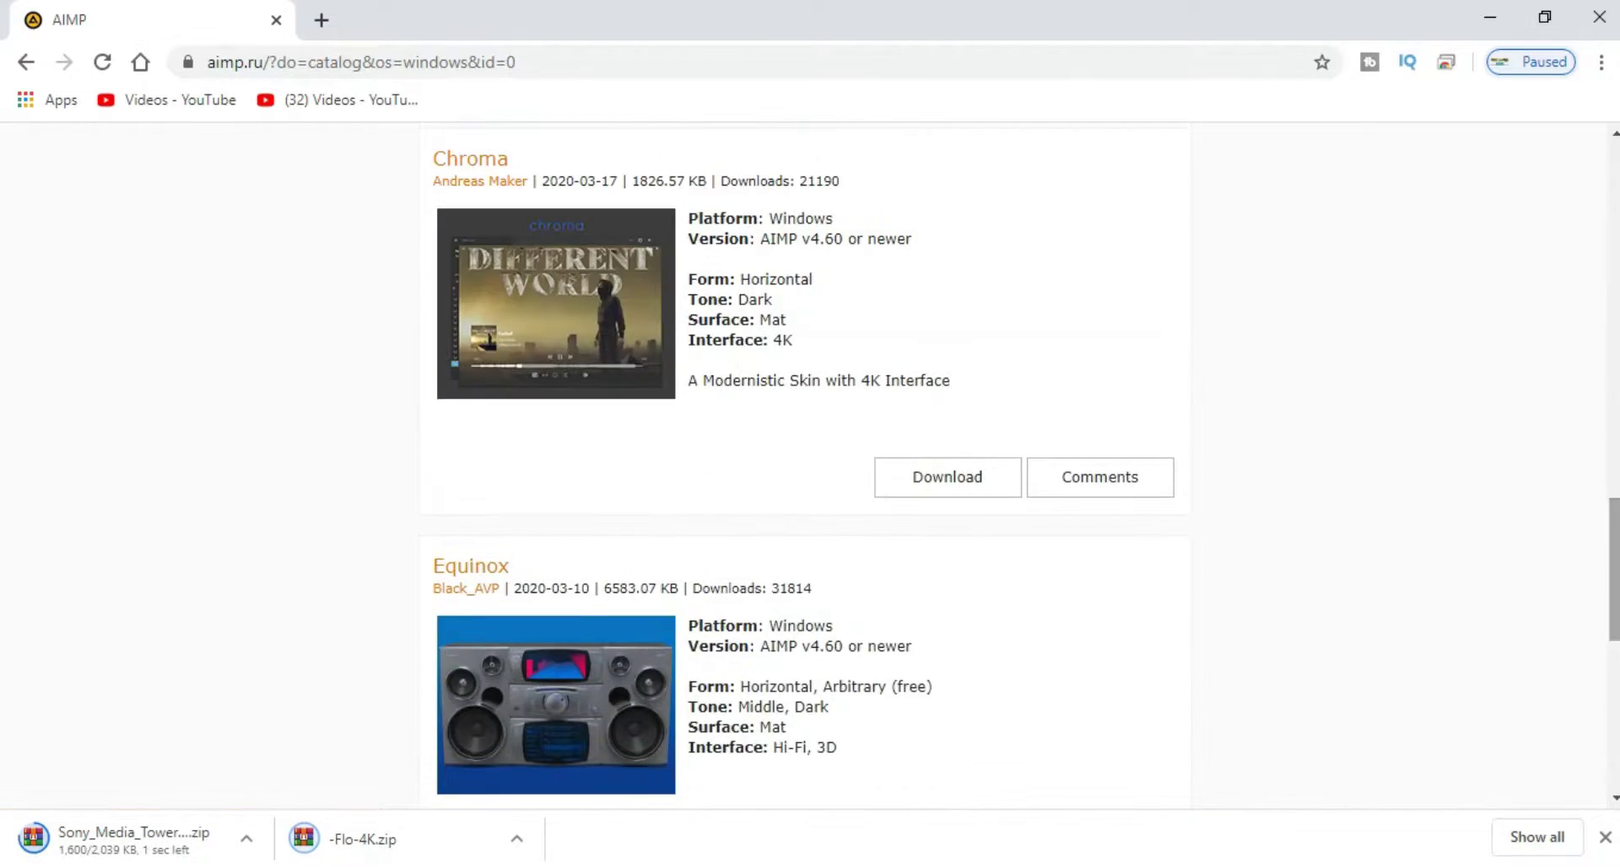
pyautogui.scroll(-8, 1097, 561)
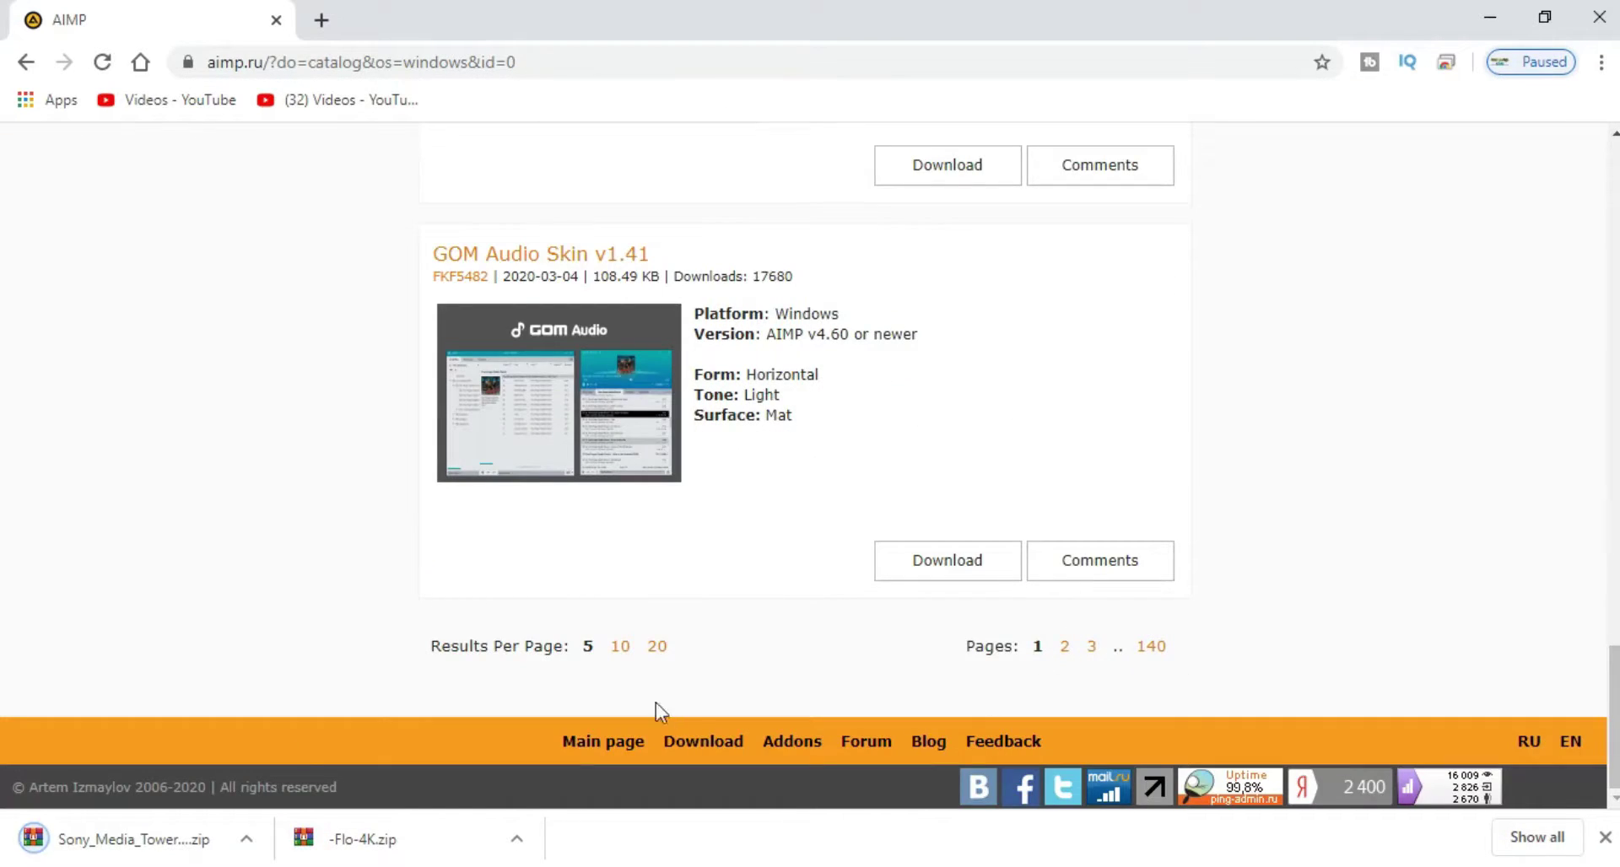
pyautogui.click(1510, 26)
# Install both downloaded skin packages, Sony_Media_Tower_Reborn and -Flo-4K, into AIMP from the Downloads folder
pyautogui.click(625, 189)
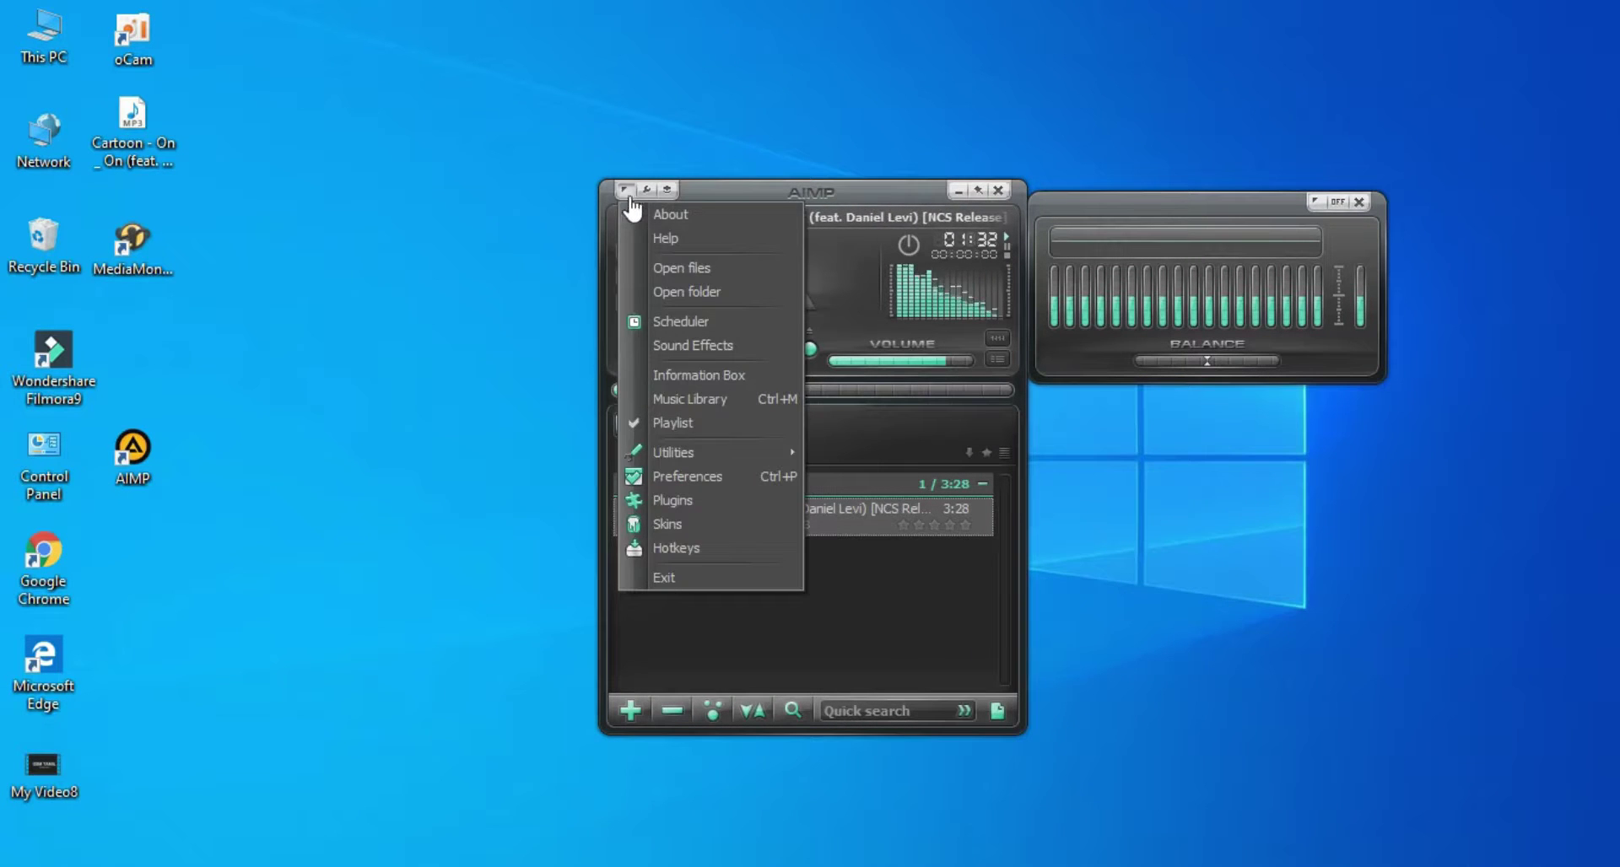
pyautogui.click(666, 524)
pyautogui.click(322, 738)
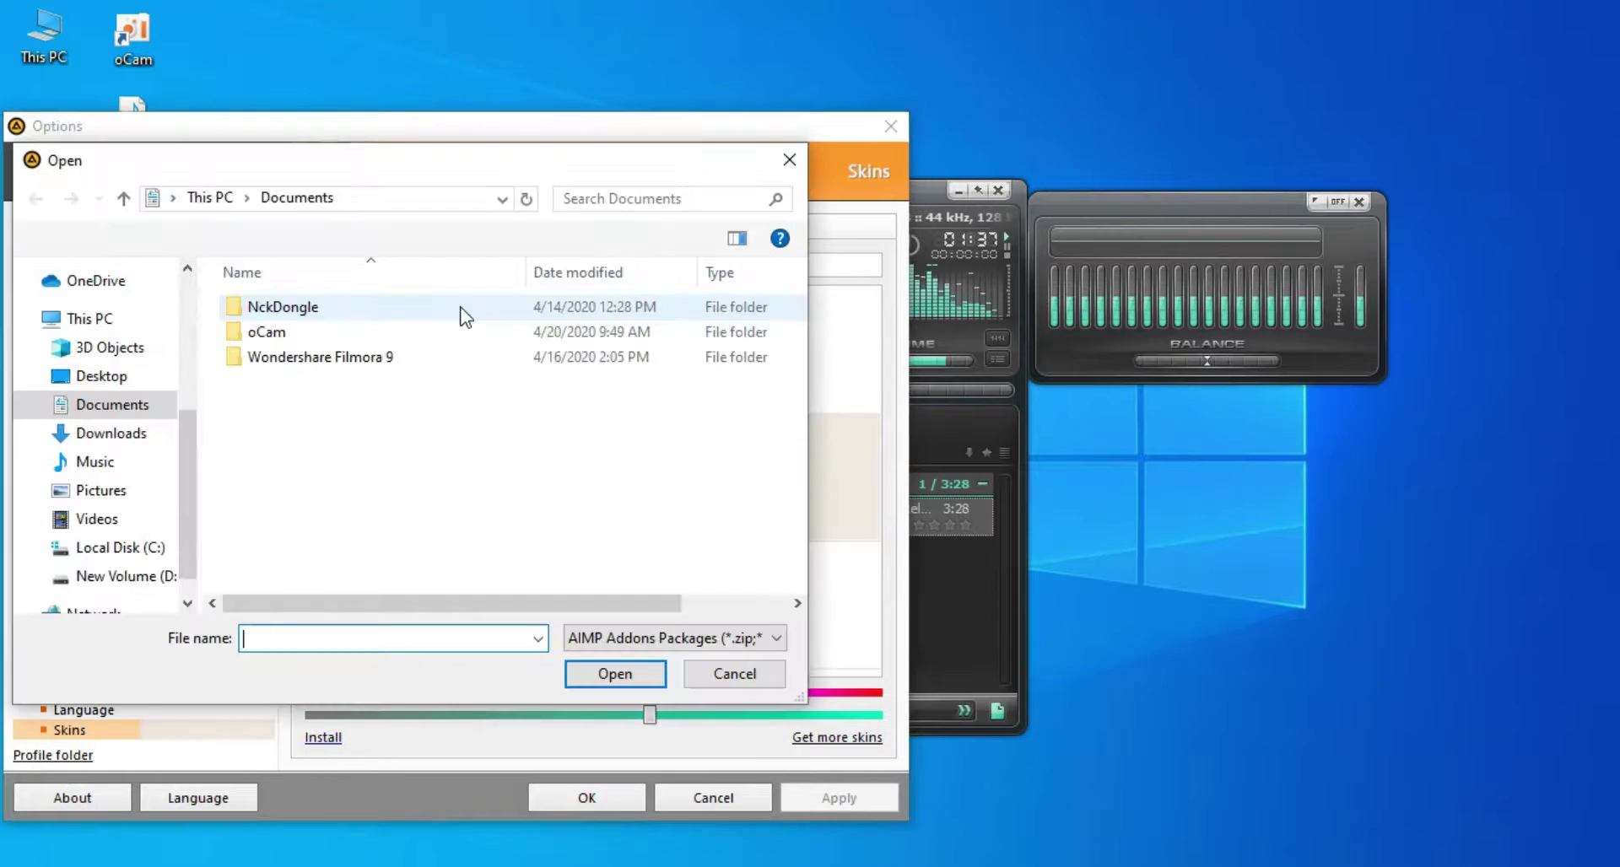
pyautogui.click(130, 434)
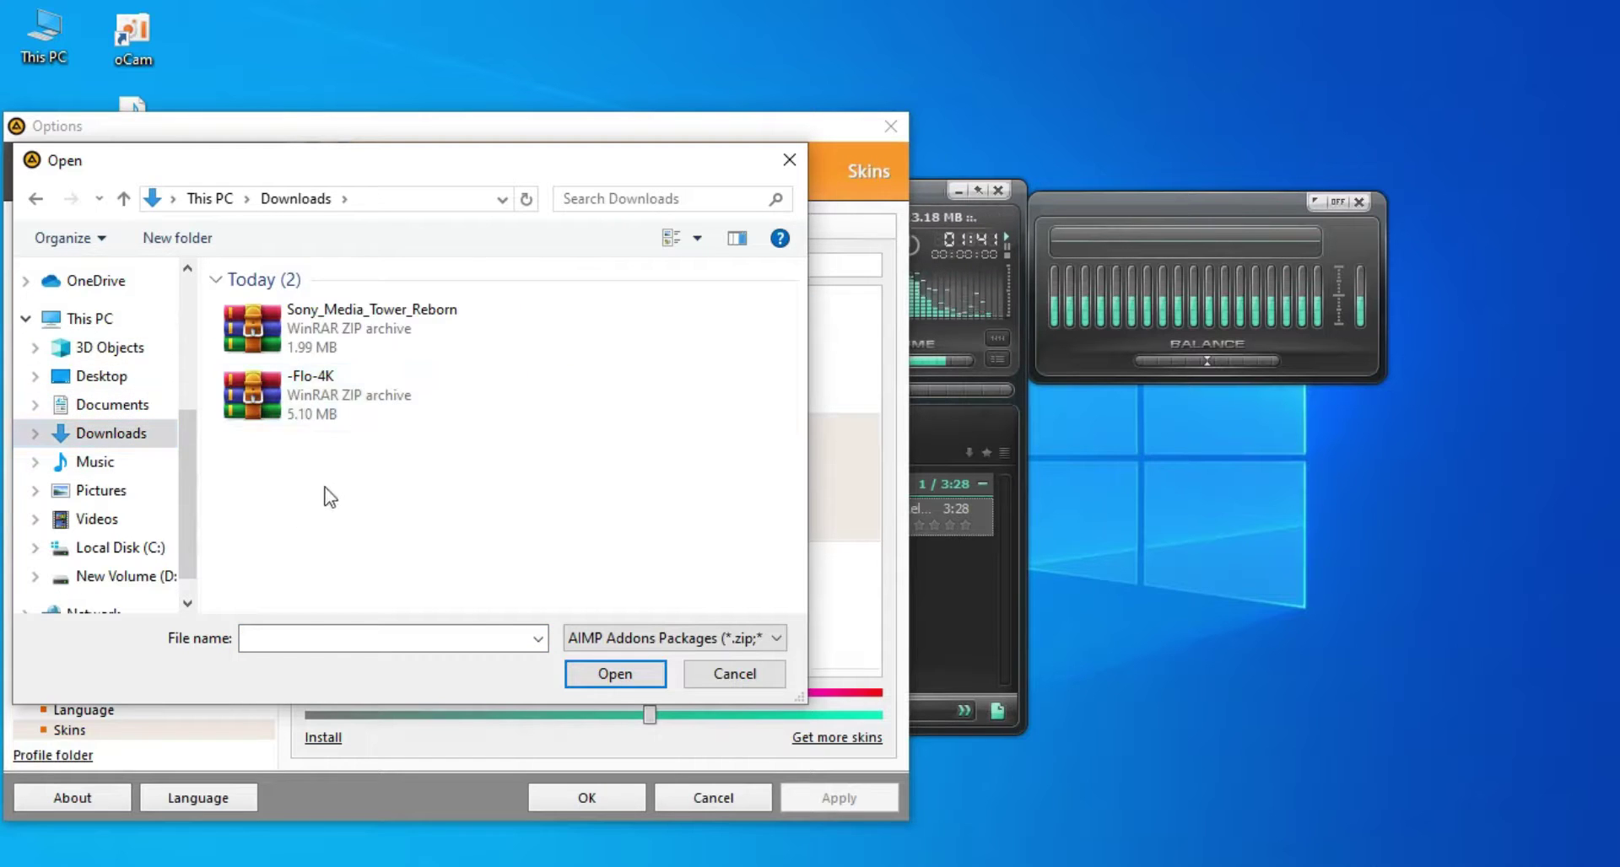
pyautogui.hotkey('ctrl', 'a')
pyautogui.click(597, 671)
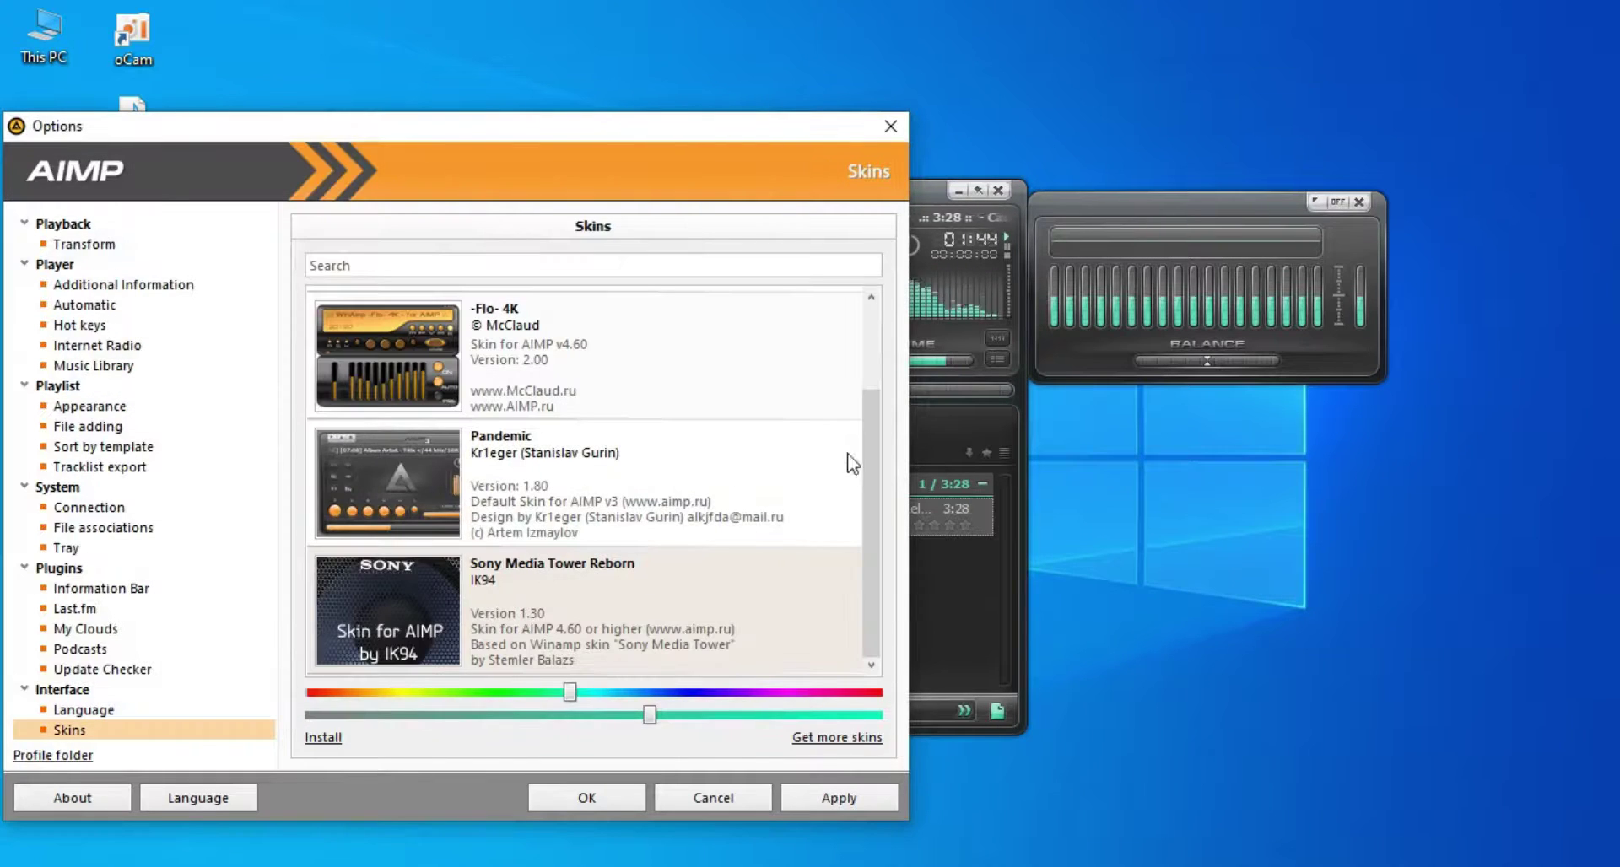
# Apply the Sony Media Tower Reborn skin and close the options dialog
pyautogui.click(642, 591)
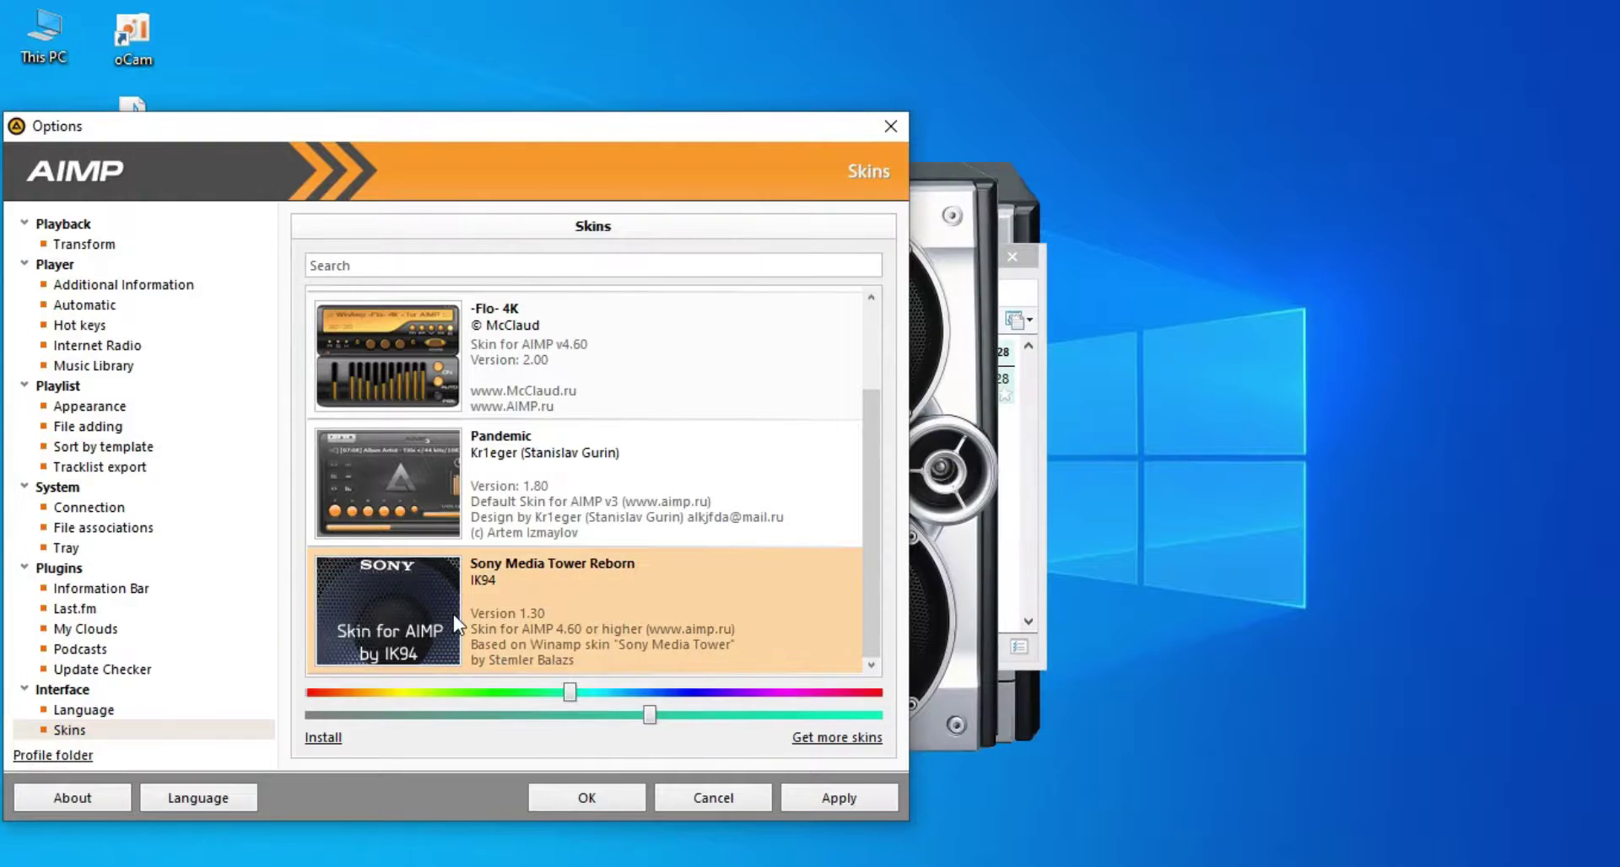
pyautogui.moveTo(874, 135); pyautogui.dragTo(1340, 511)
pyautogui.click(1371, 504)
# Arrange the two Sony speakers on either side of the main unit, close the playlist window and centre the unit between them
pyautogui.moveTo(792, 200); pyautogui.dragTo(1232, 192)
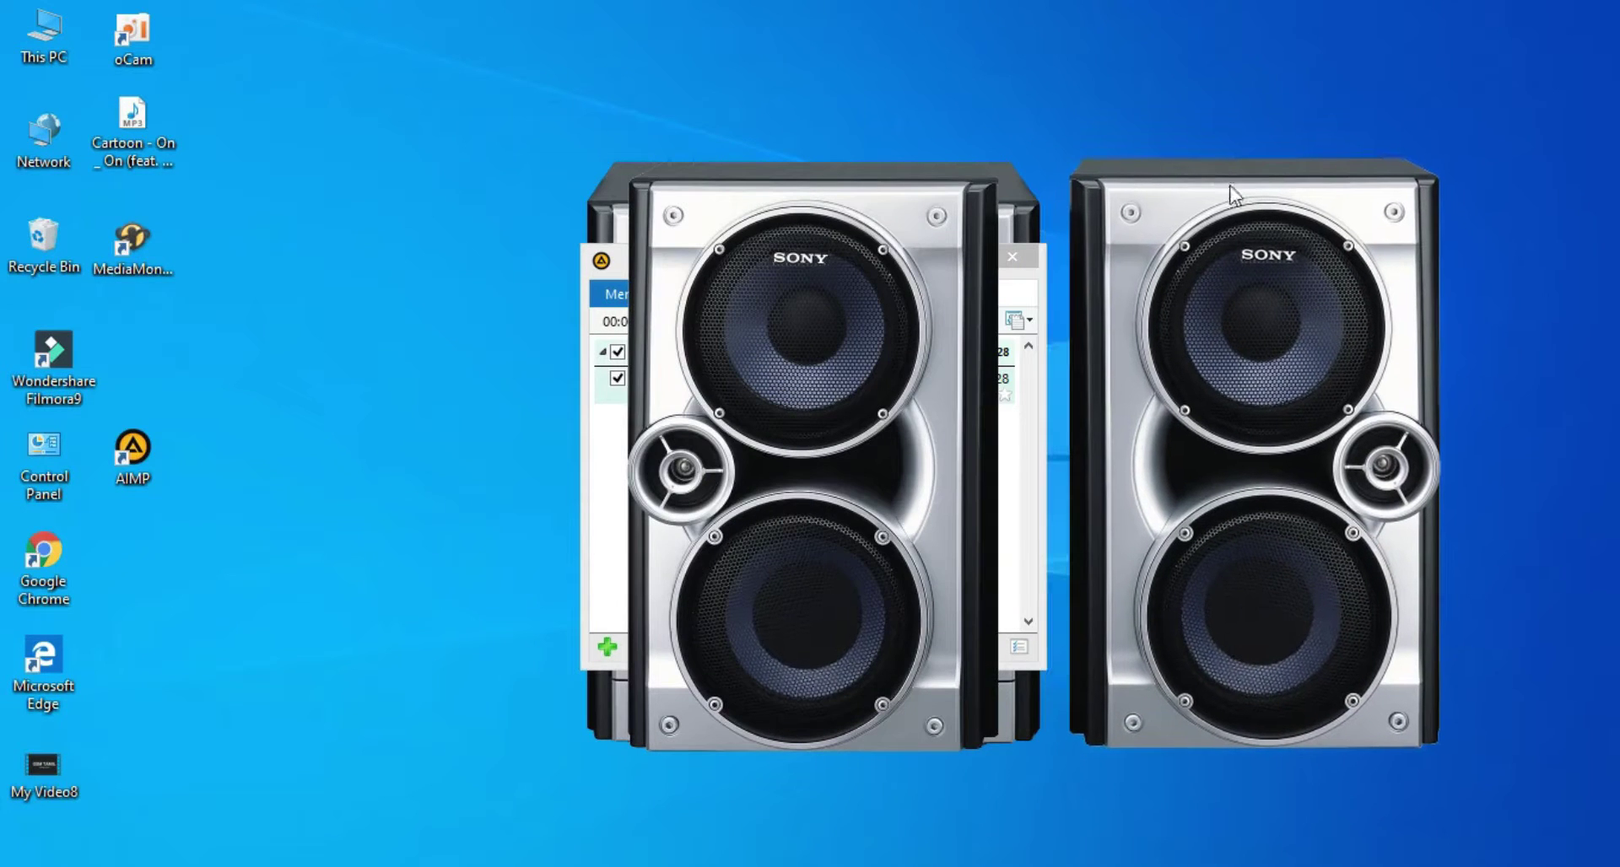
pyautogui.moveTo(799, 204); pyautogui.dragTo(260, 187)
pyautogui.click(1012, 257)
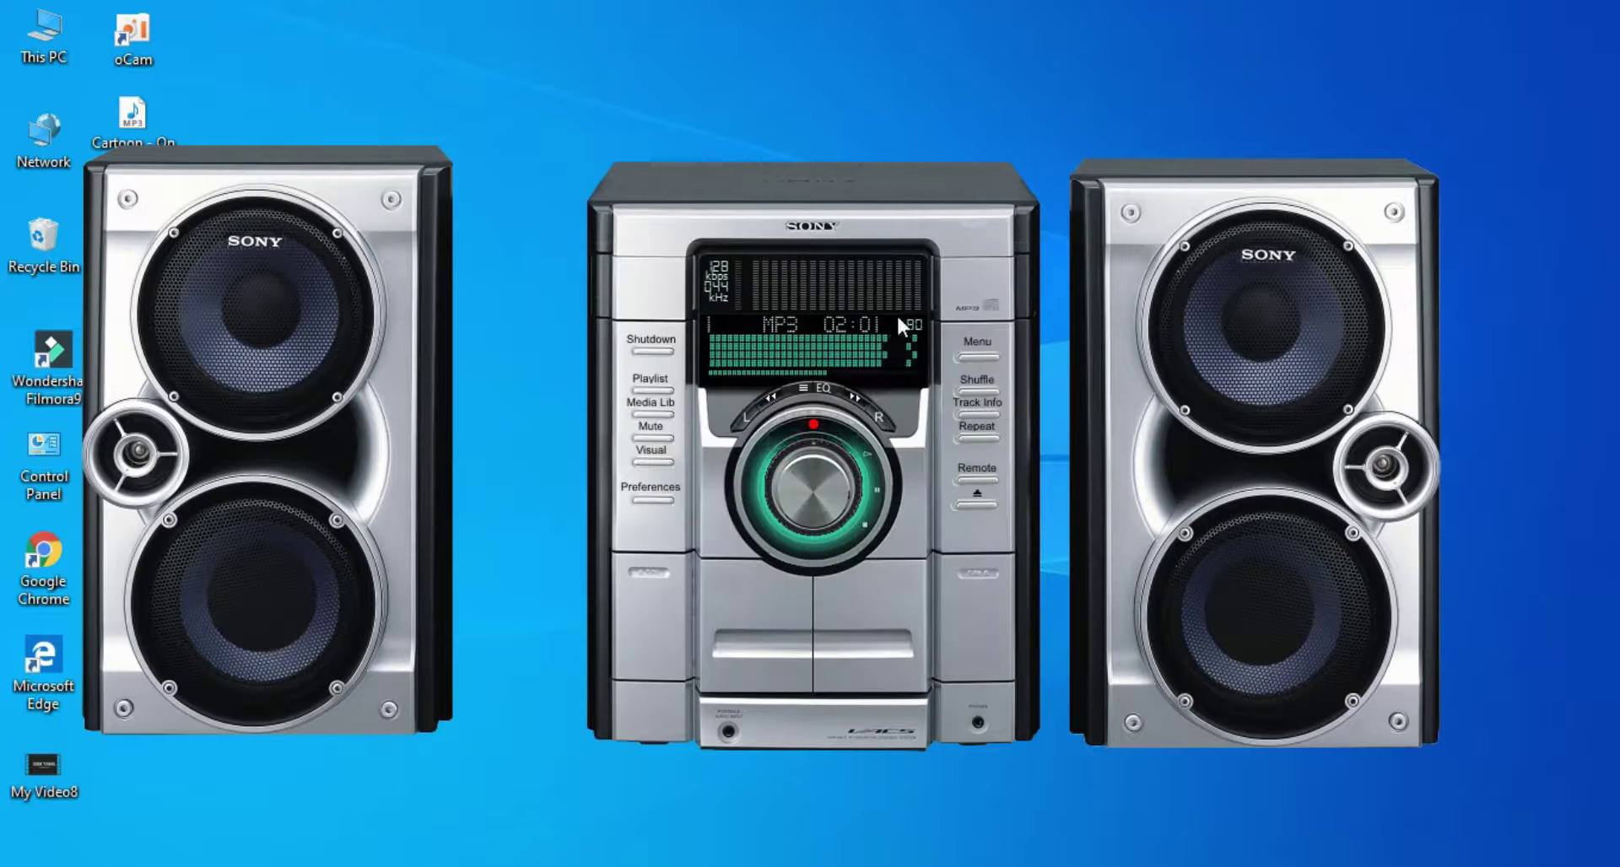
pyautogui.moveTo(842, 234); pyautogui.dragTo(810, 220)
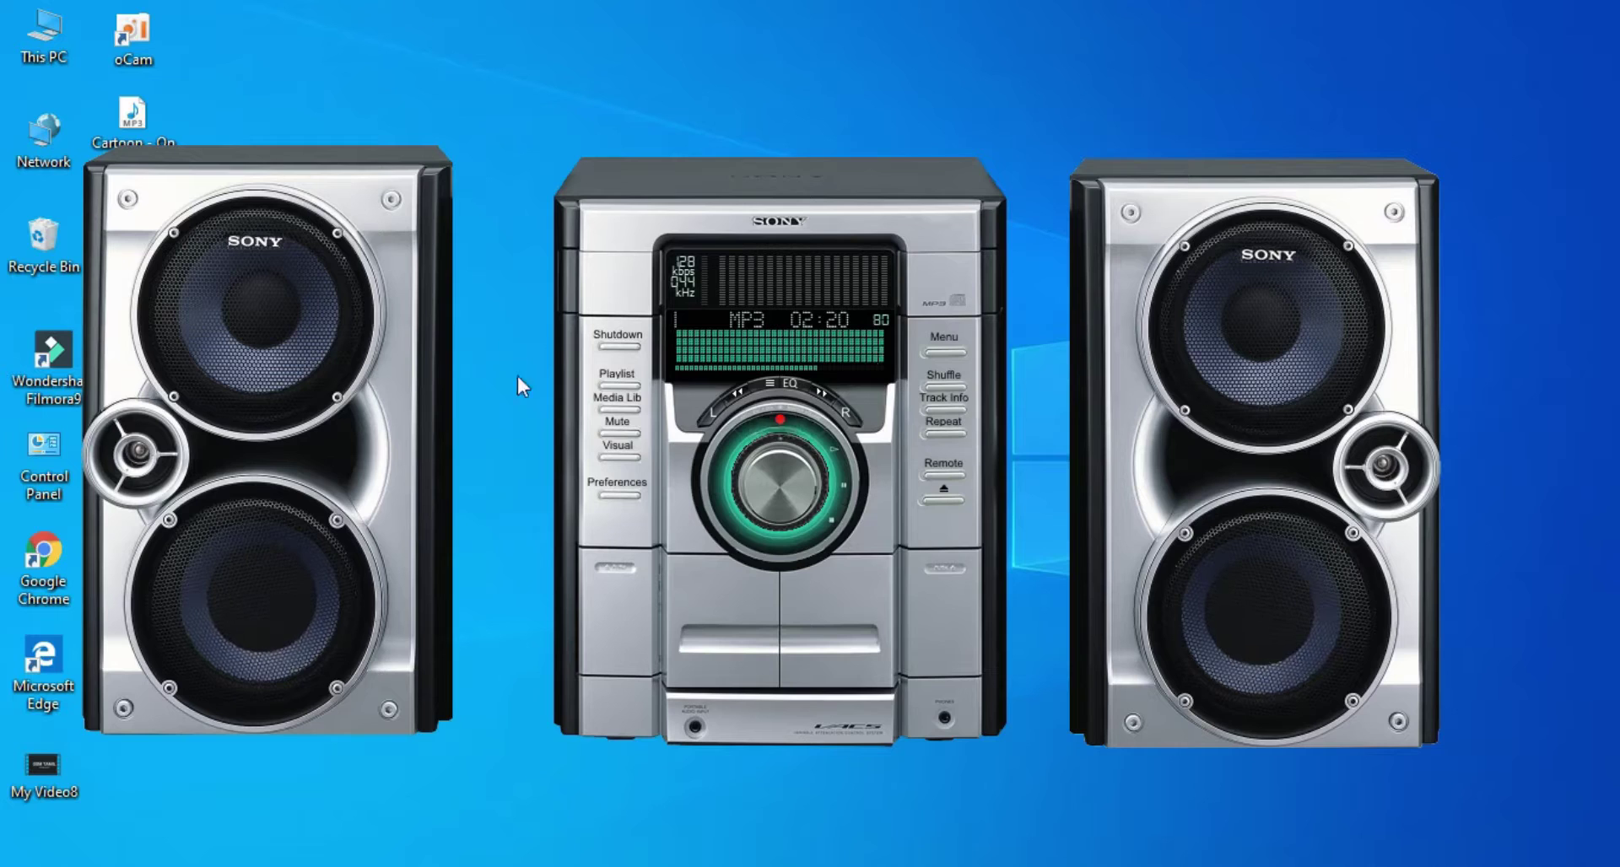
# Switch the player's skin from the Sony tower to Pandemic.acs4
pyautogui.rightClick(942, 718)
pyautogui.moveTo(1021, 791)
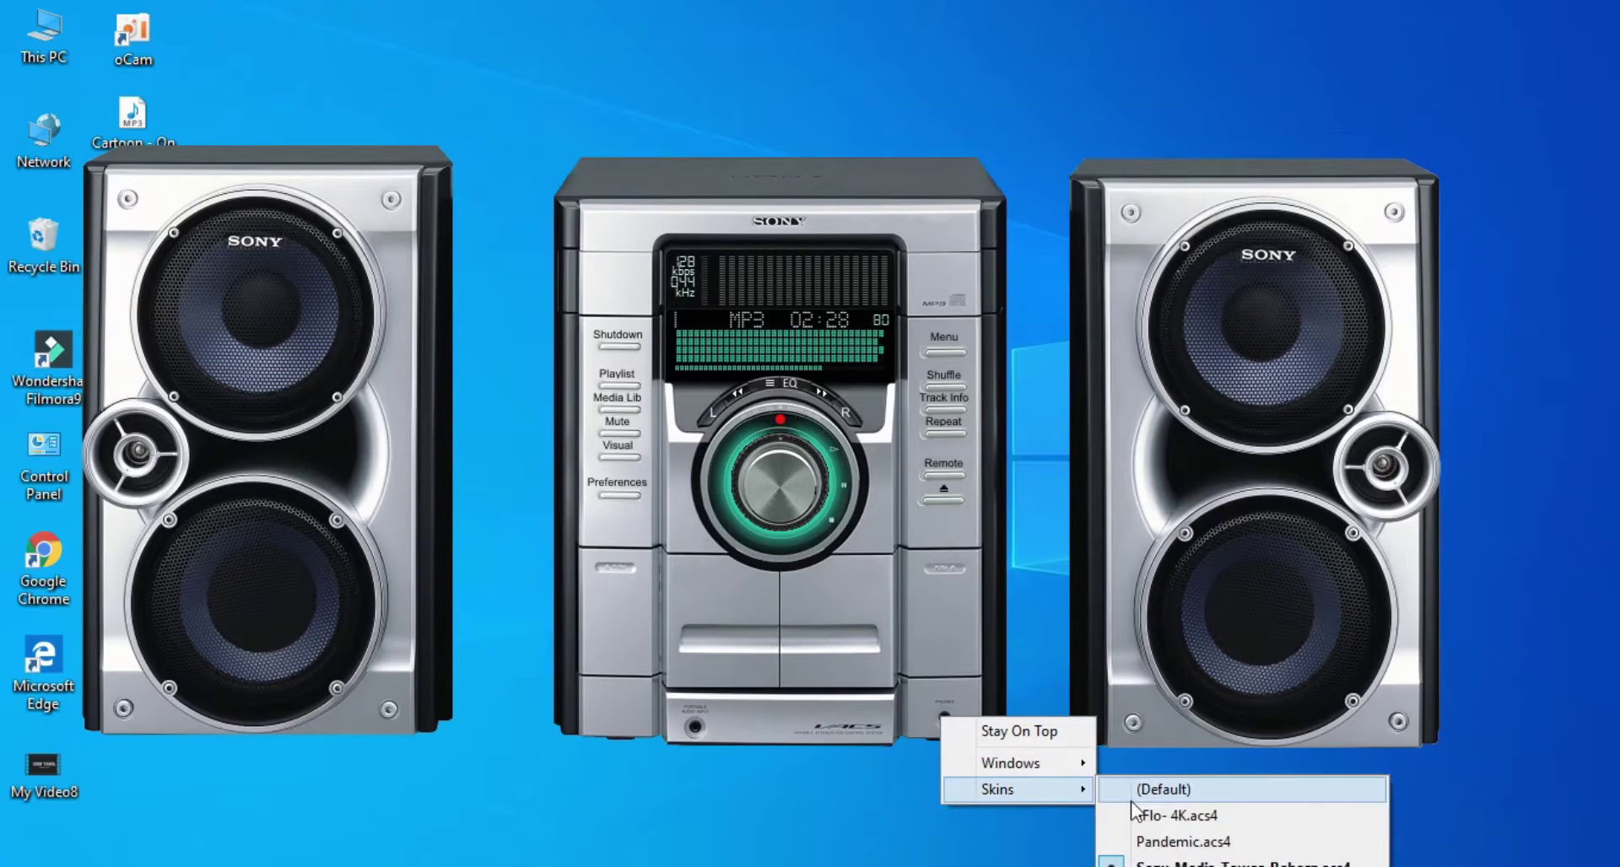
pyautogui.click(1171, 842)
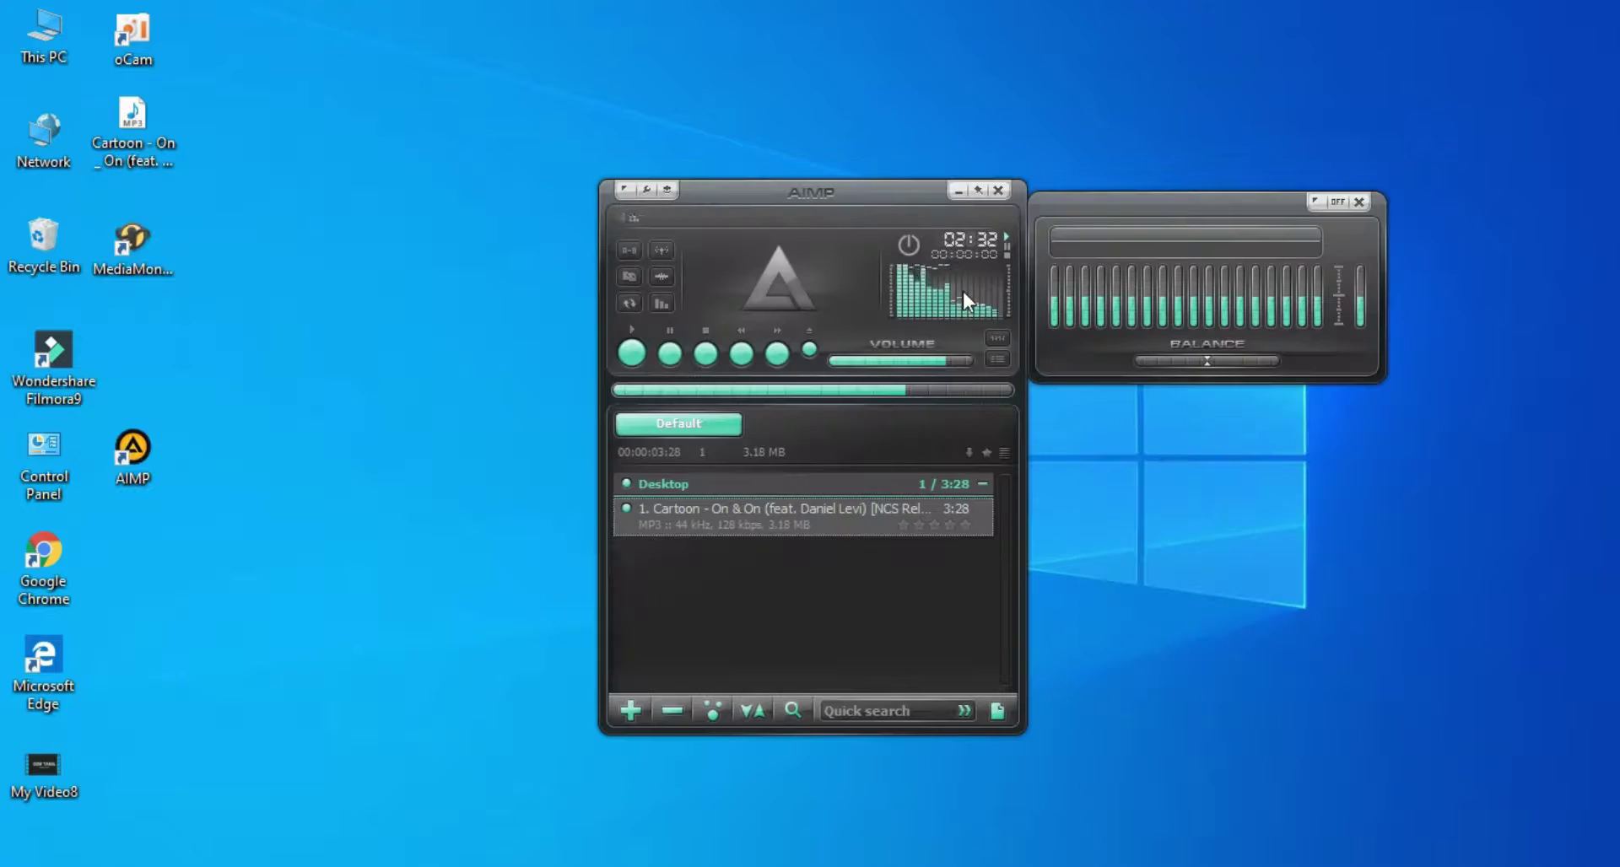
# Apply the -Flo- 4K skin, close its Flo Quik Guide and move the player bar to the upper edge of the desktop
pyautogui.click(625, 189)
pyautogui.click(666, 524)
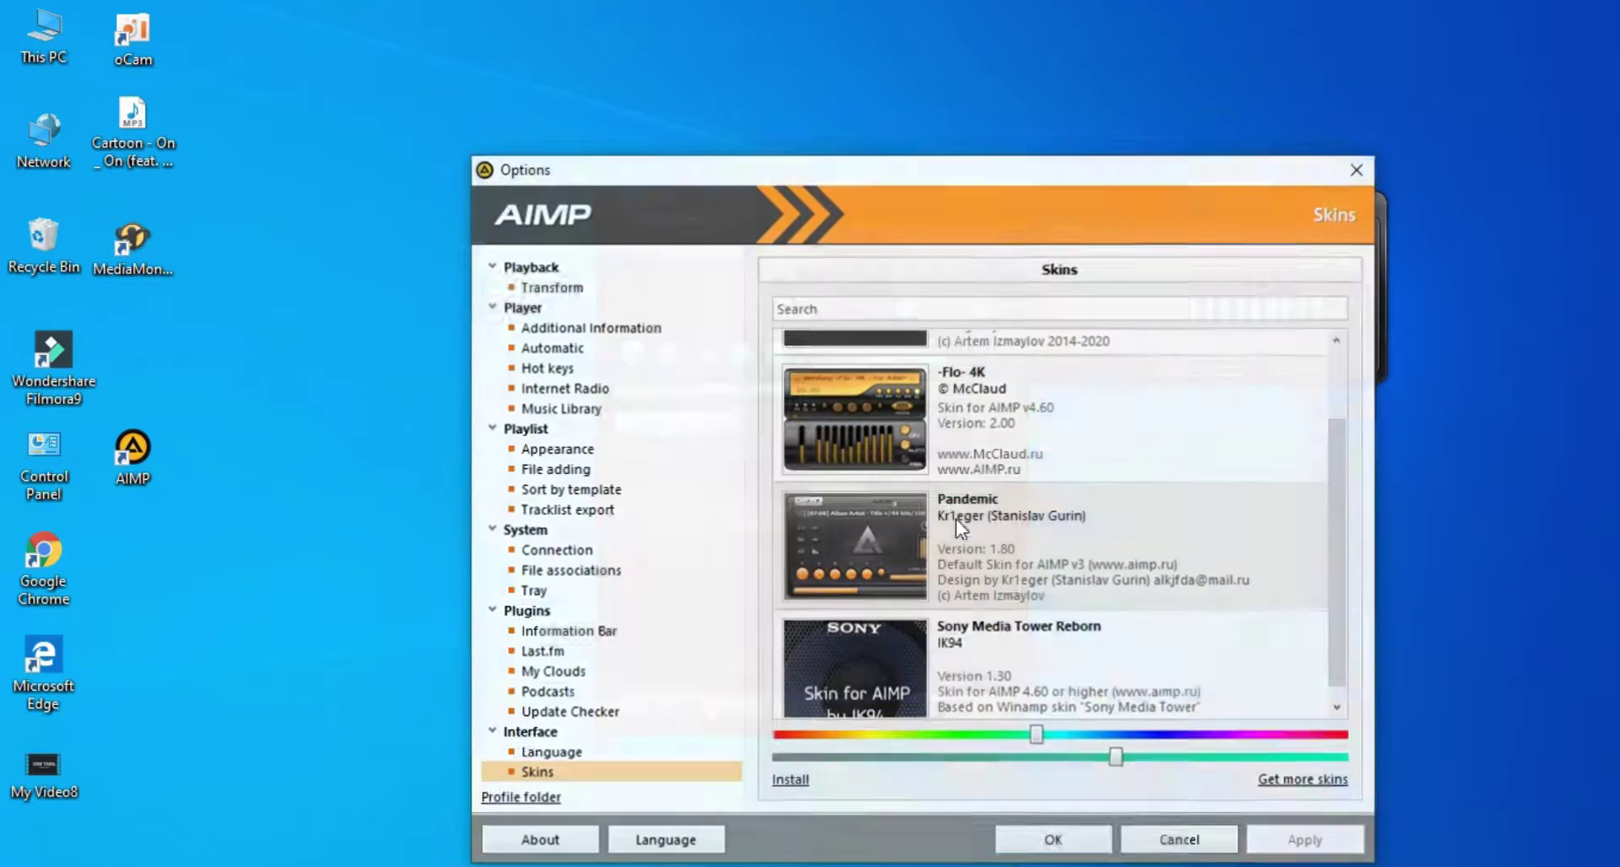
pyautogui.scroll(1, 1355, 459)
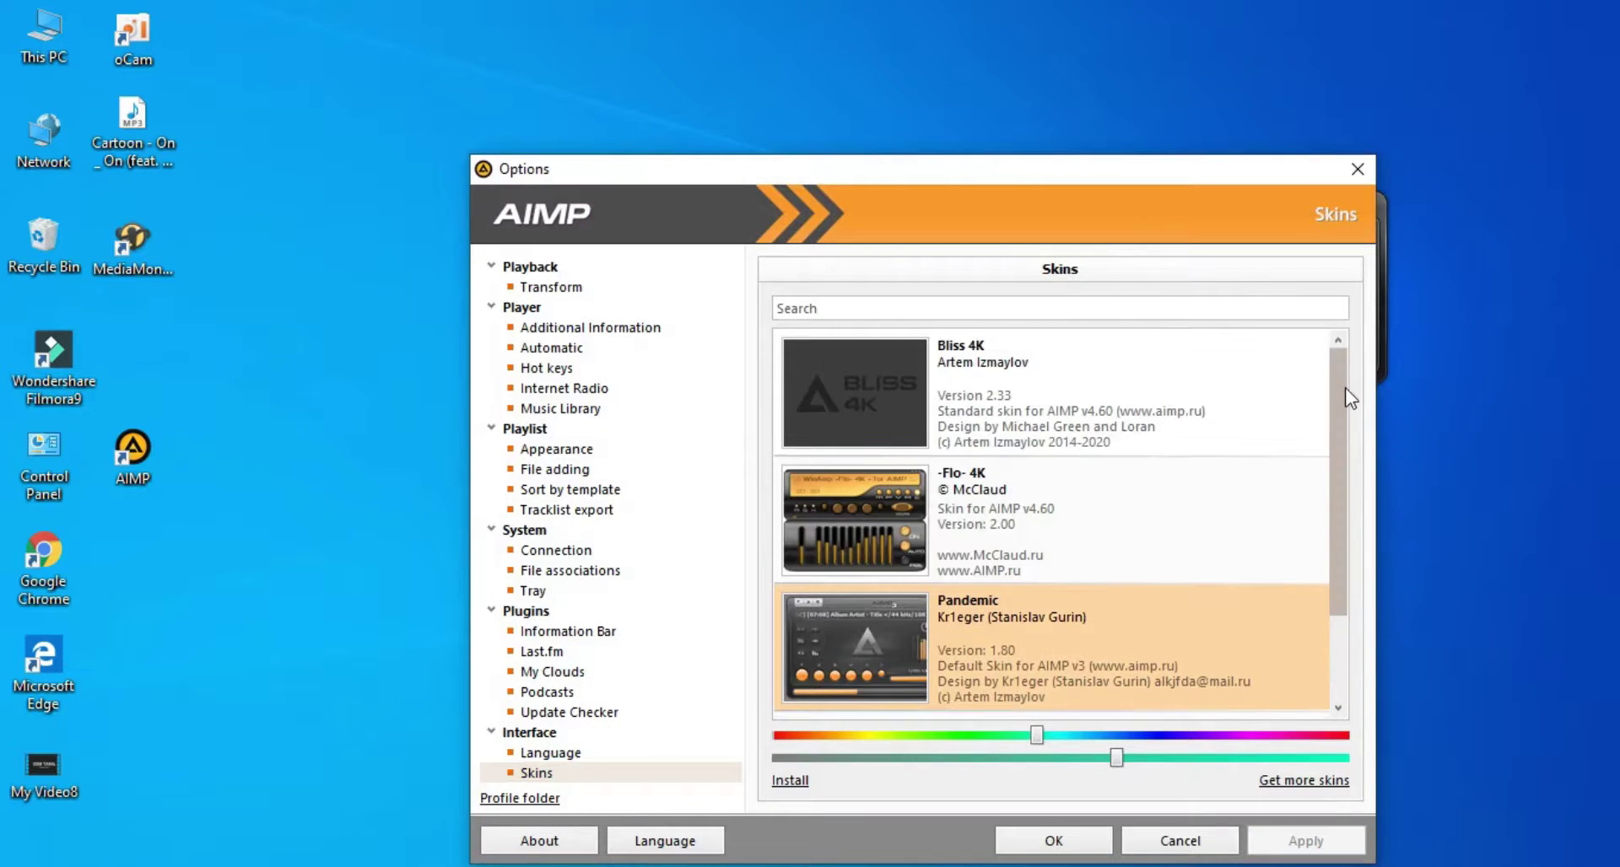
pyautogui.scroll(-1, 1359, 427)
pyautogui.scroll(1, 1360, 422)
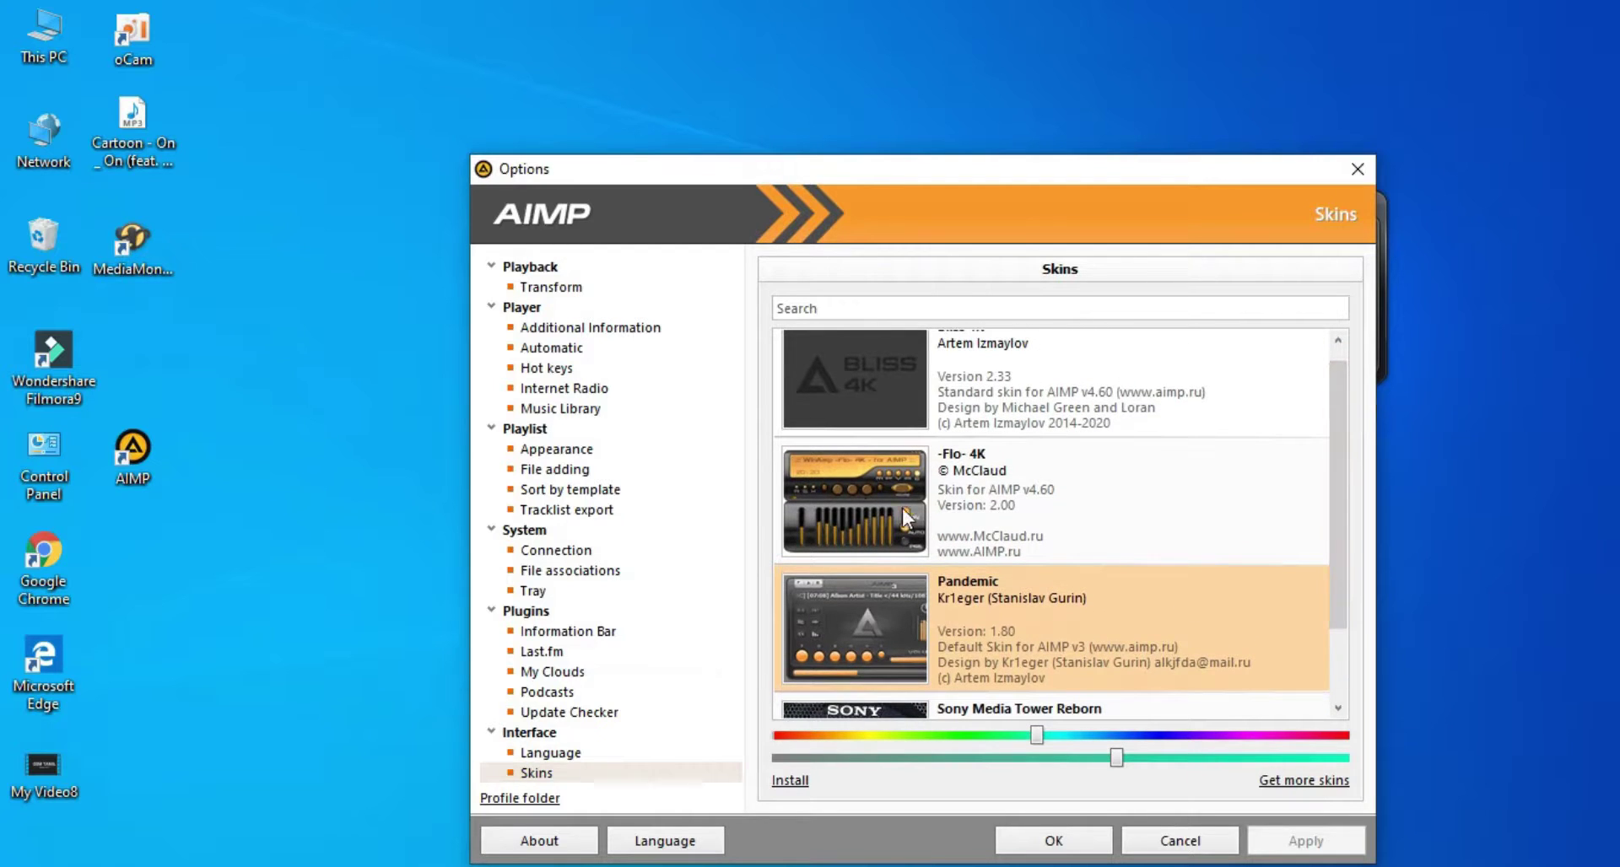
pyautogui.click(856, 511)
pyautogui.doubleClick(854, 500)
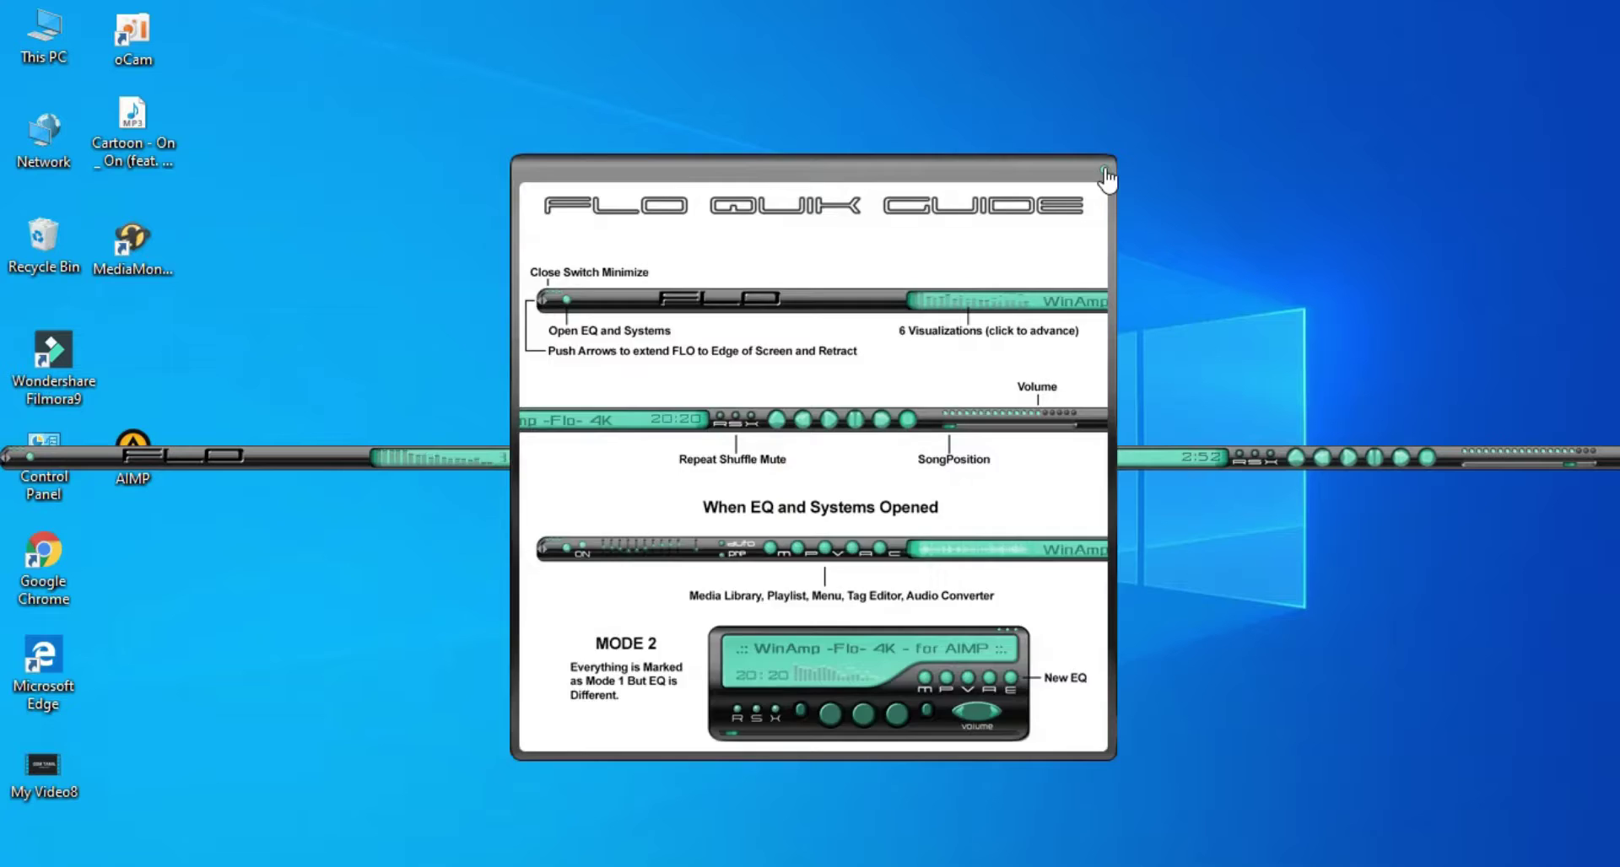
pyautogui.click(1105, 172)
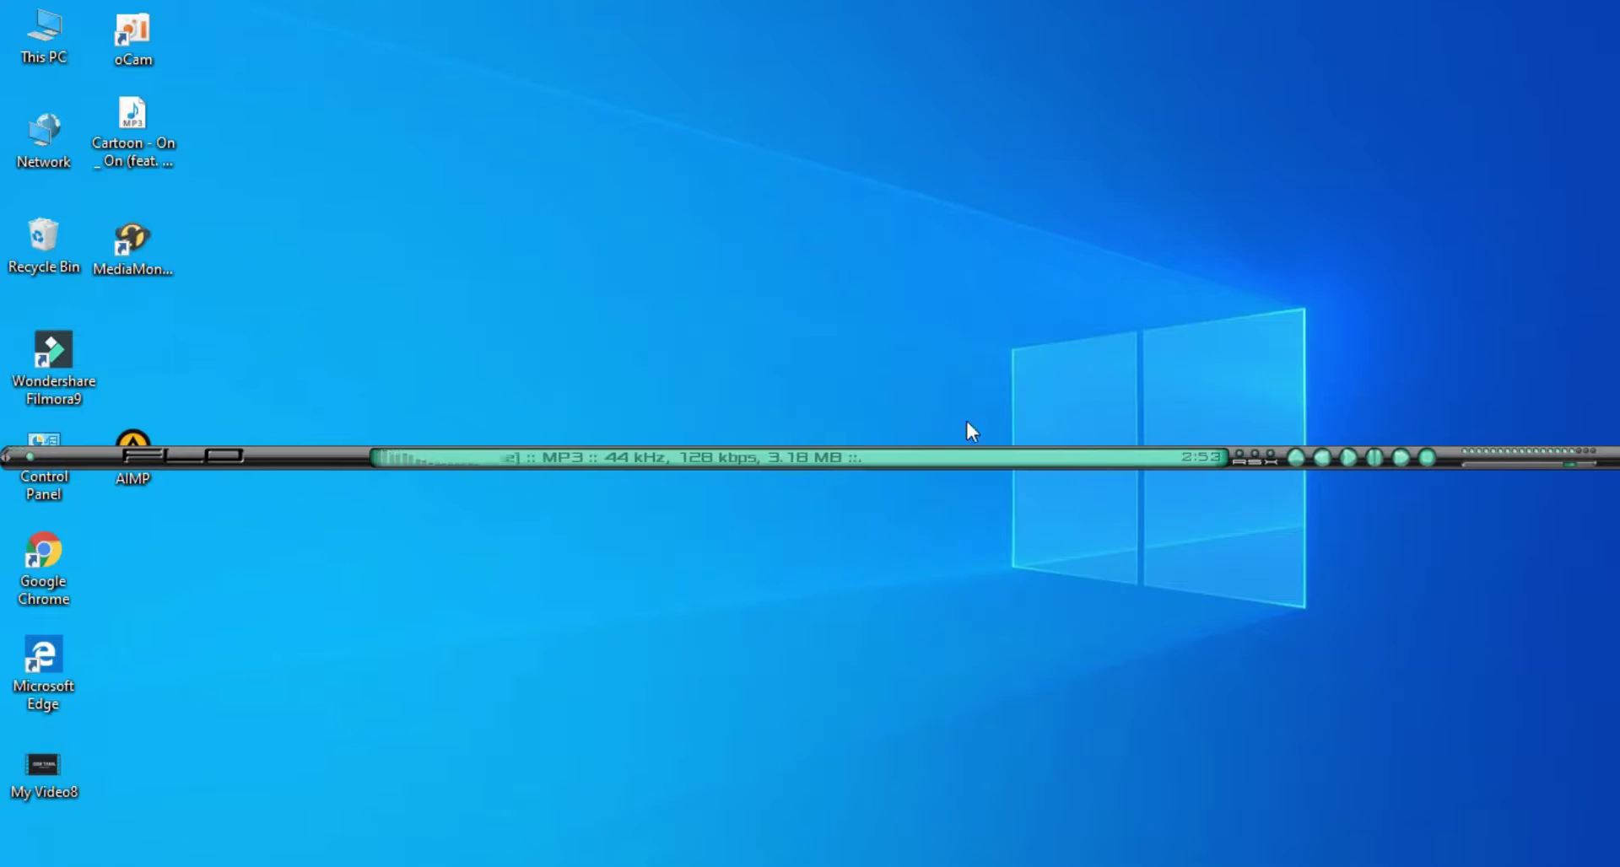
pyautogui.moveTo(799, 463); pyautogui.dragTo(778, 29)
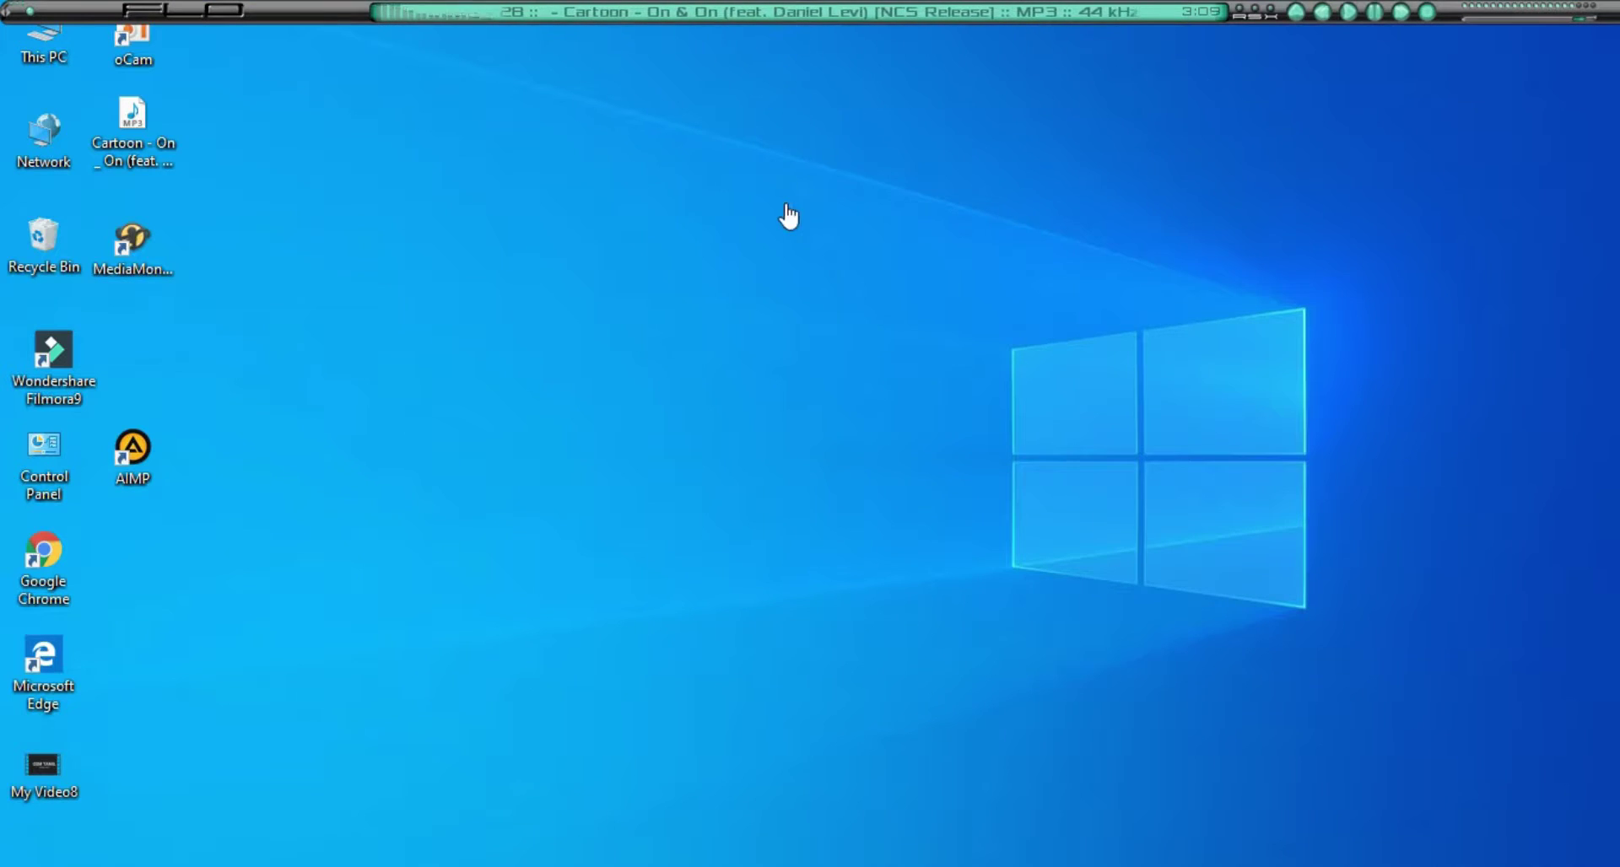
# Move the Flo player bar down from the upper edge of the desktop, sliding it to one side and back before placing it lower
pyautogui.moveTo(349, 23); pyautogui.dragTo(297, 199)
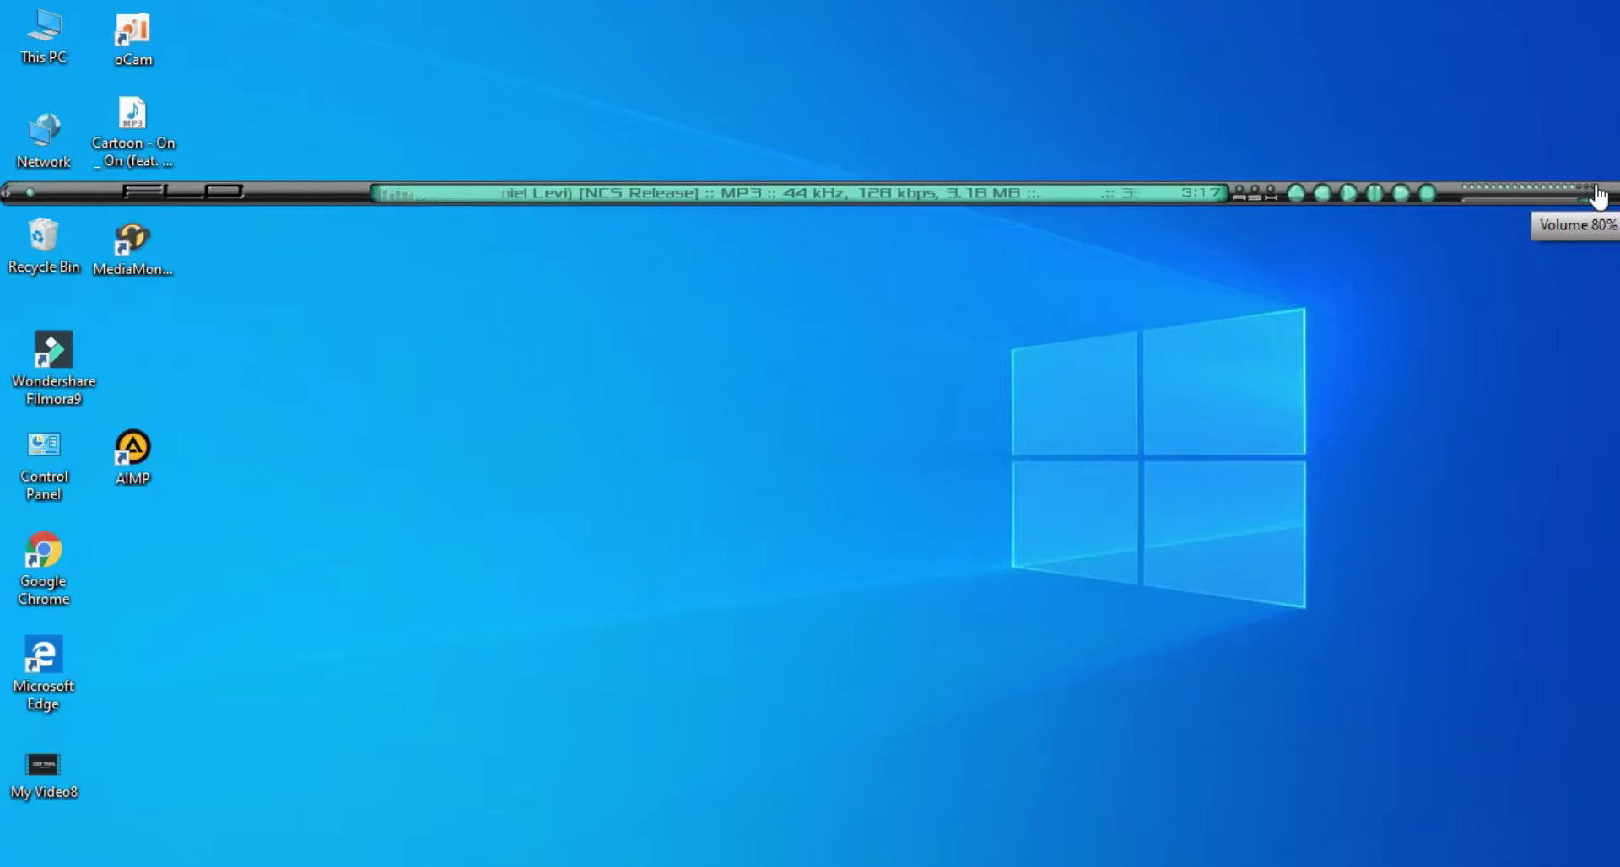
pyautogui.moveTo(1586, 197); pyautogui.dragTo(1586, 217)
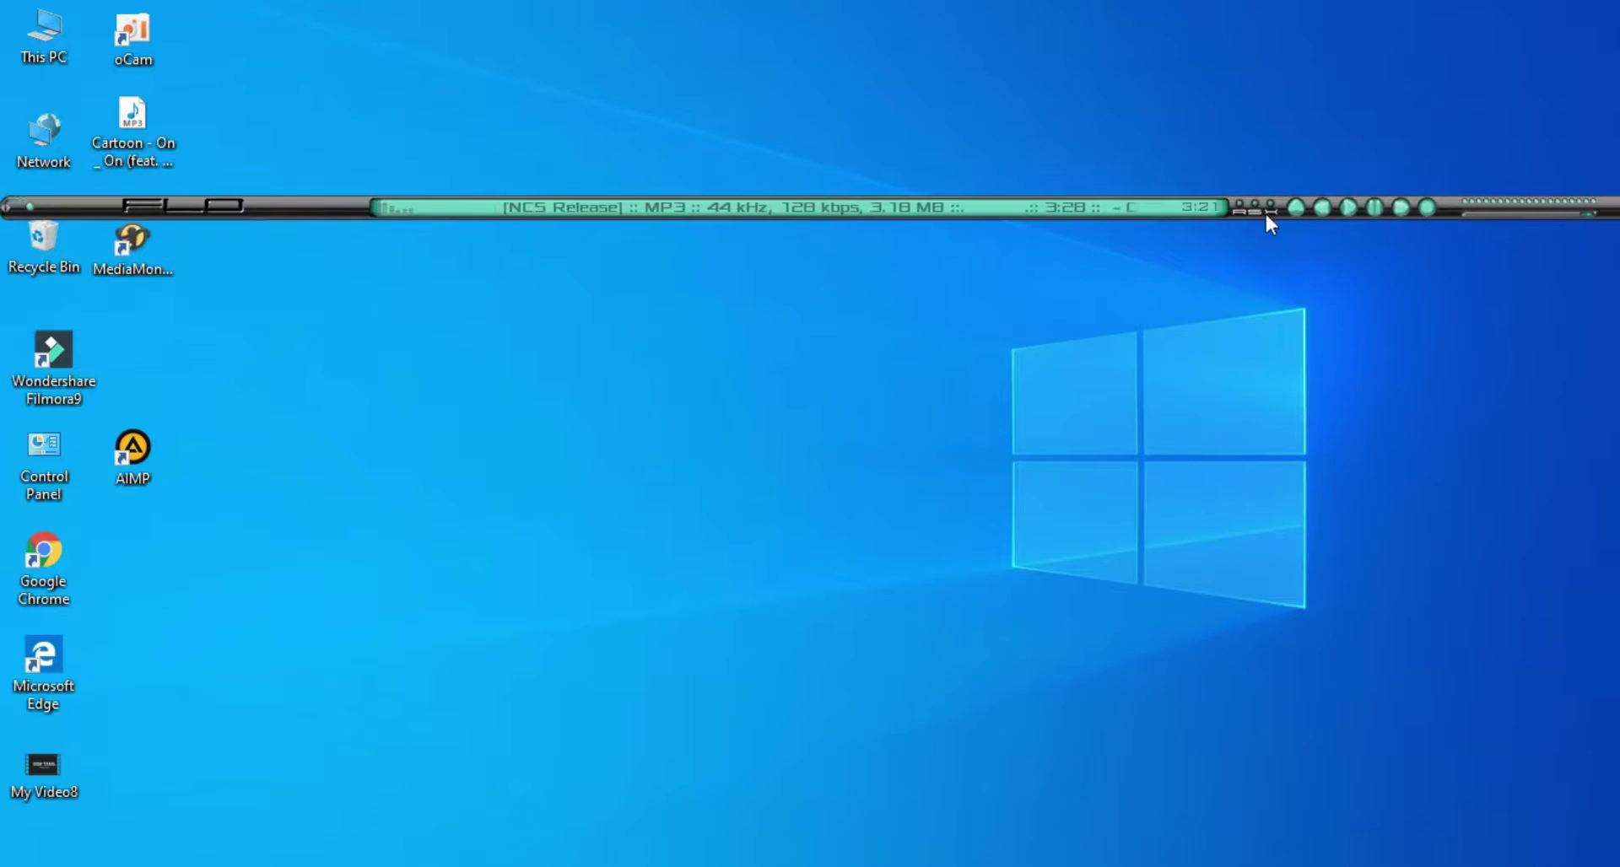
pyautogui.click(10, 207)
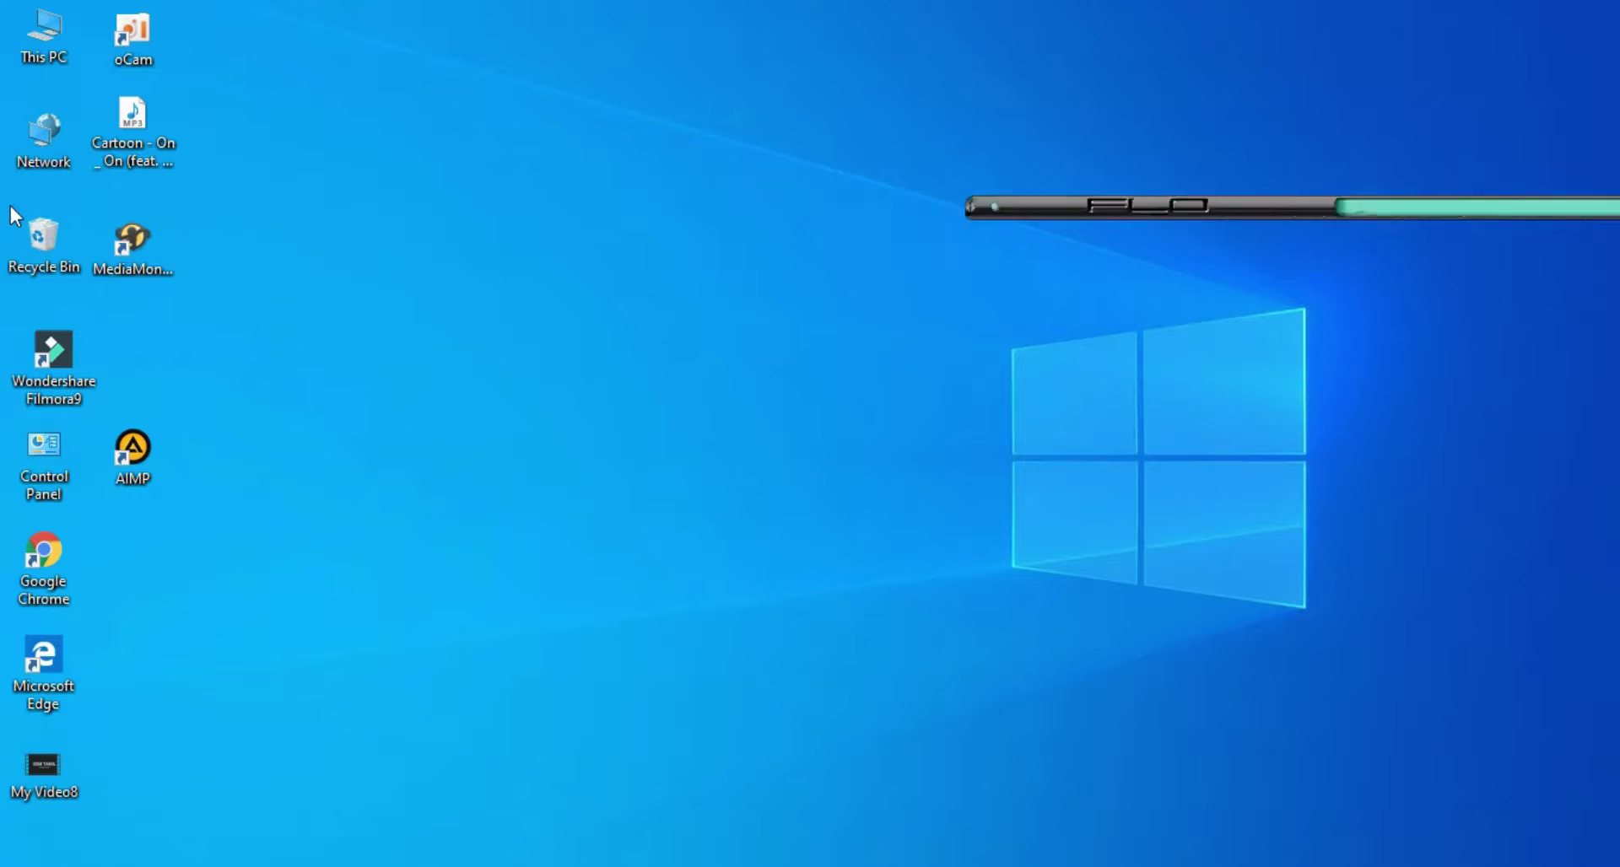
pyautogui.click(1605, 218)
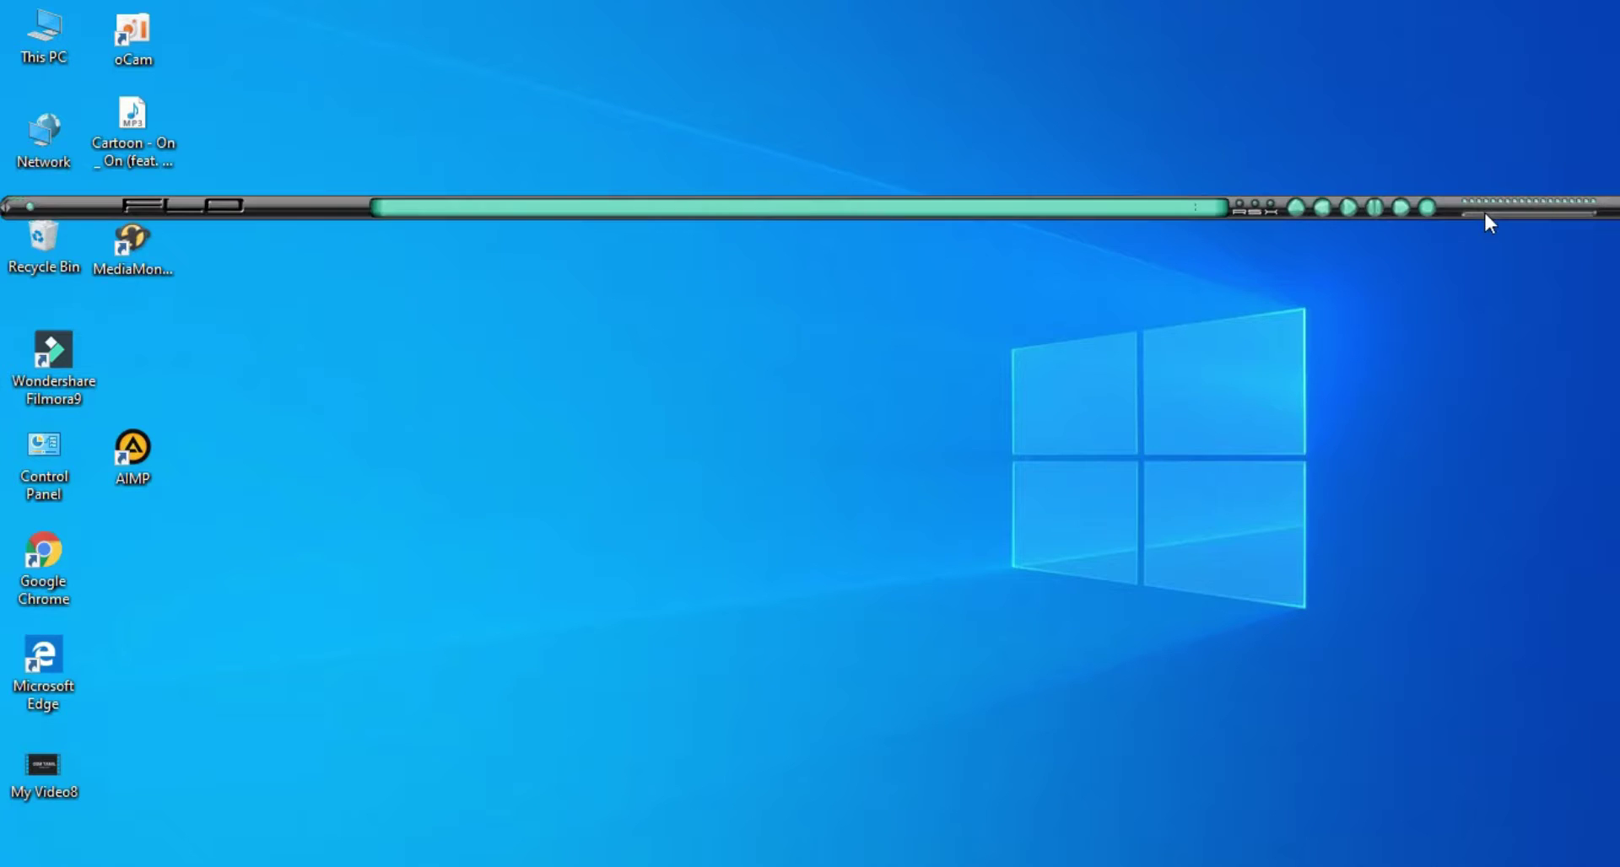
pyautogui.moveTo(1404, 226); pyautogui.dragTo(1273, 289)
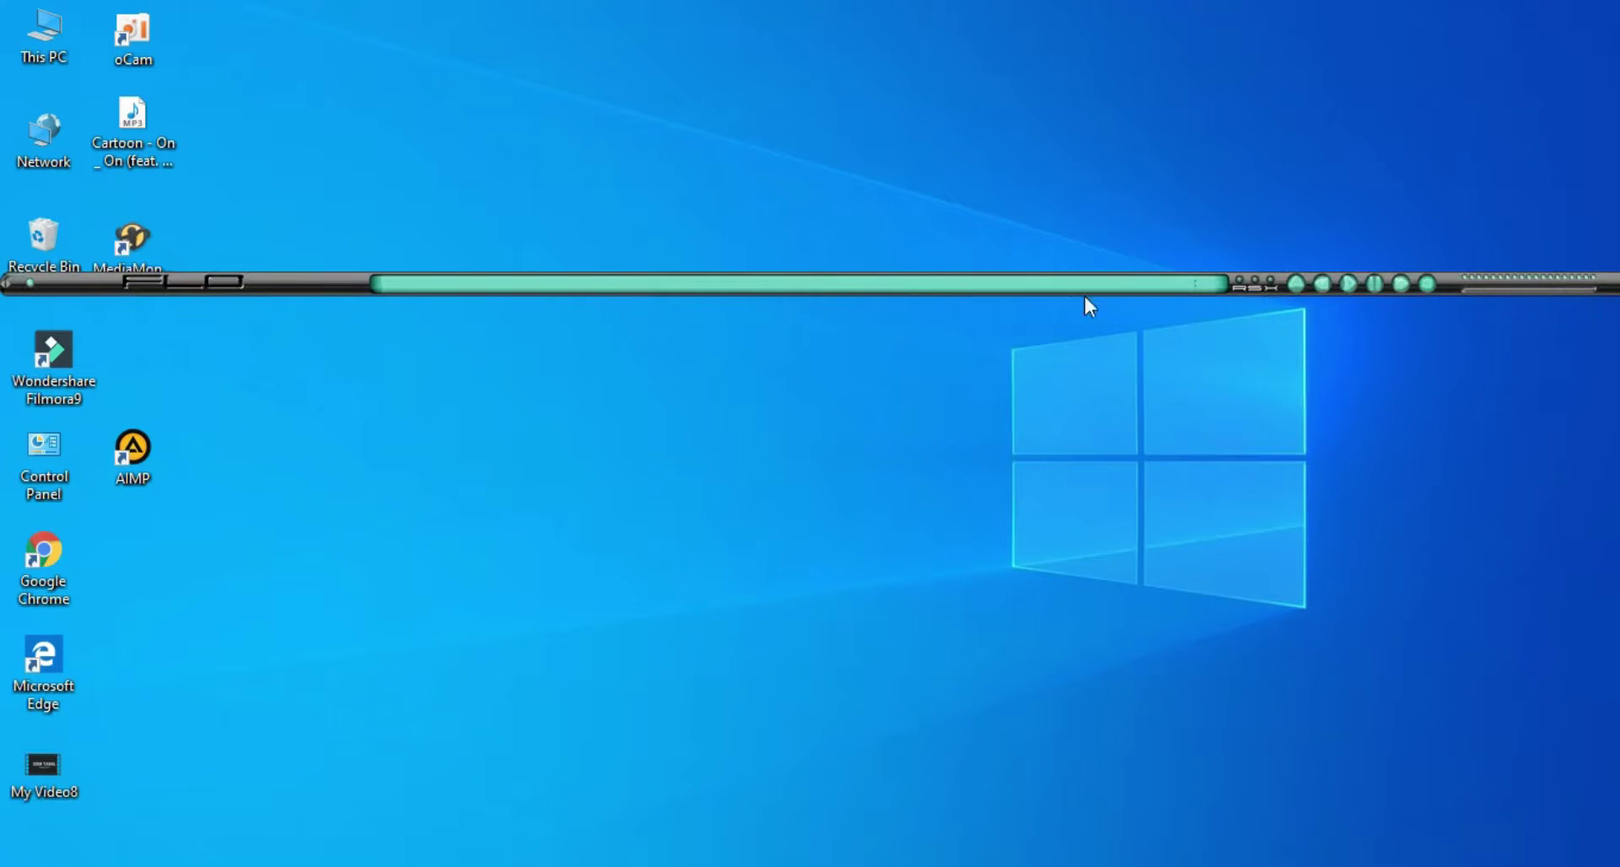
# Switch the player from the Flo skin back to the standard AIMP skin and close AIMP
pyautogui.rightClick(250, 289)
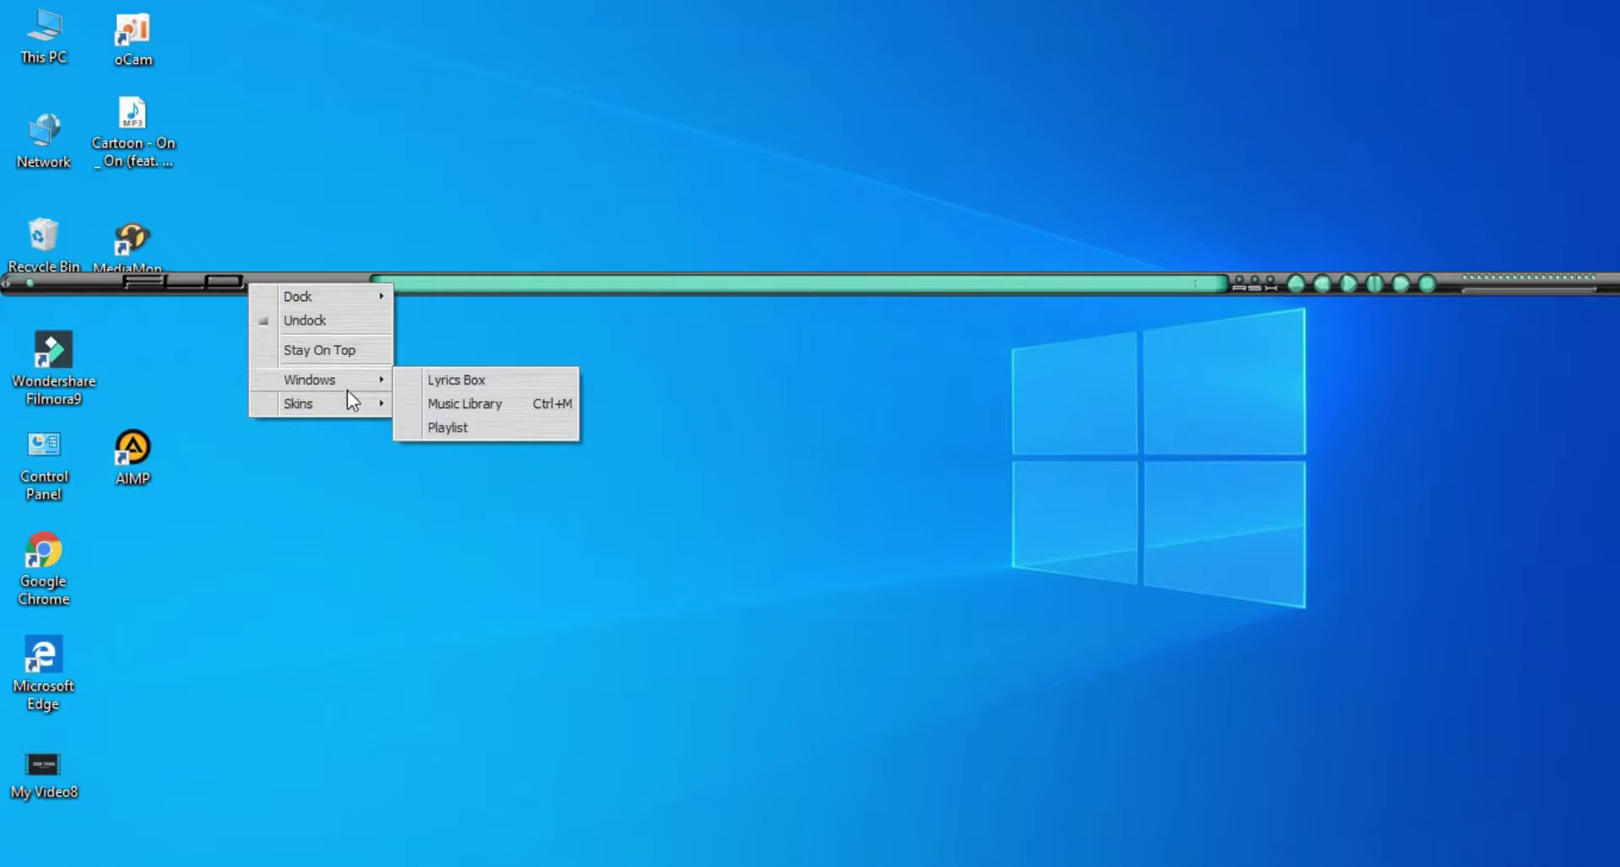
pyautogui.moveTo(342, 399)
pyautogui.click(432, 405)
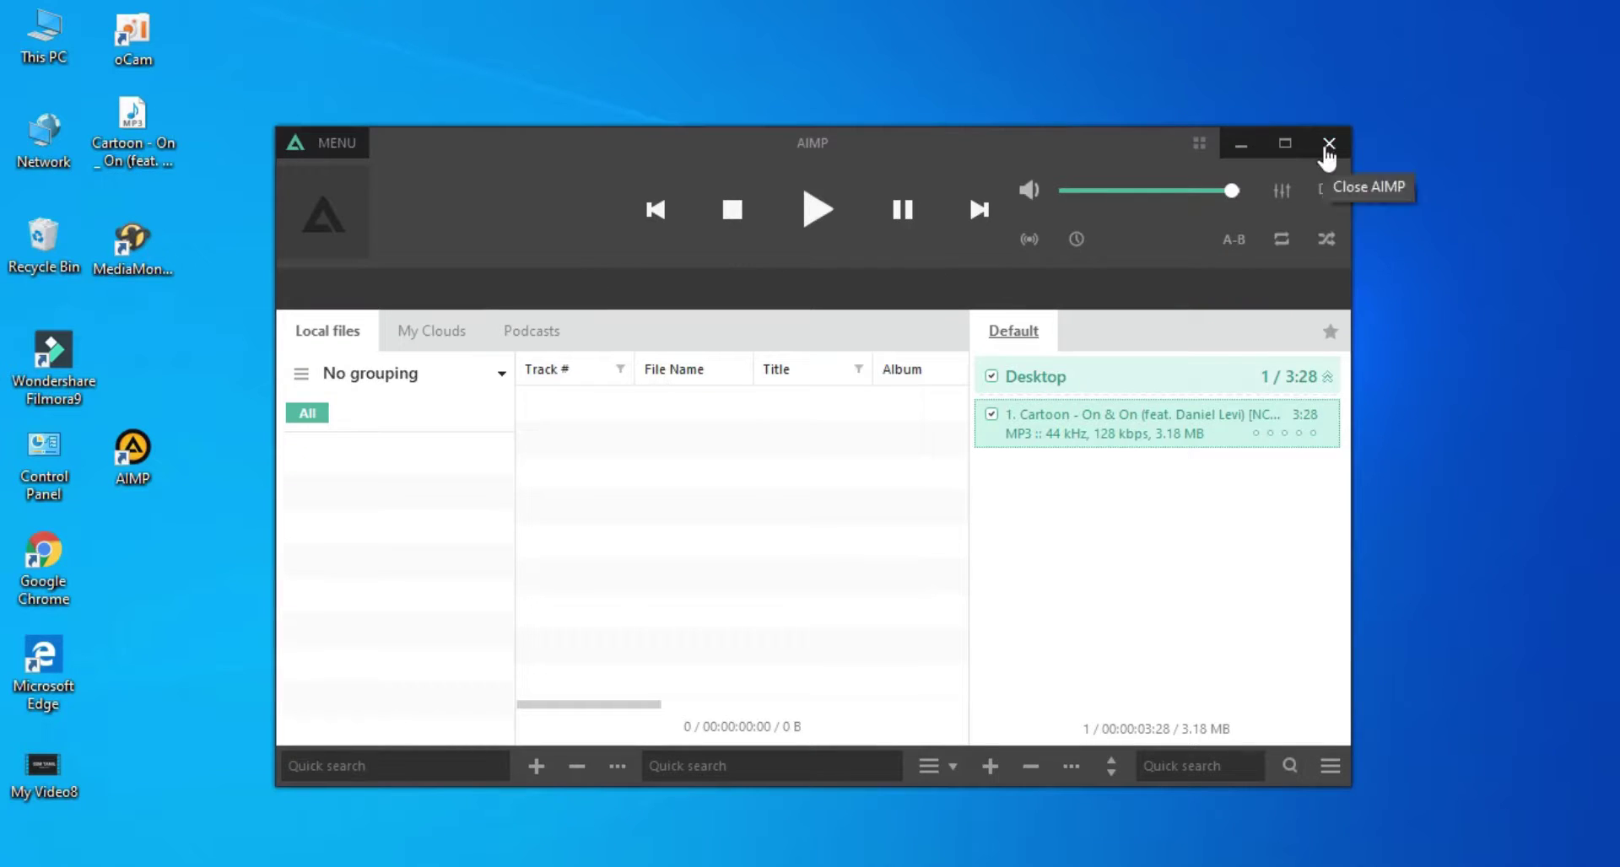
pyautogui.click(1330, 145)
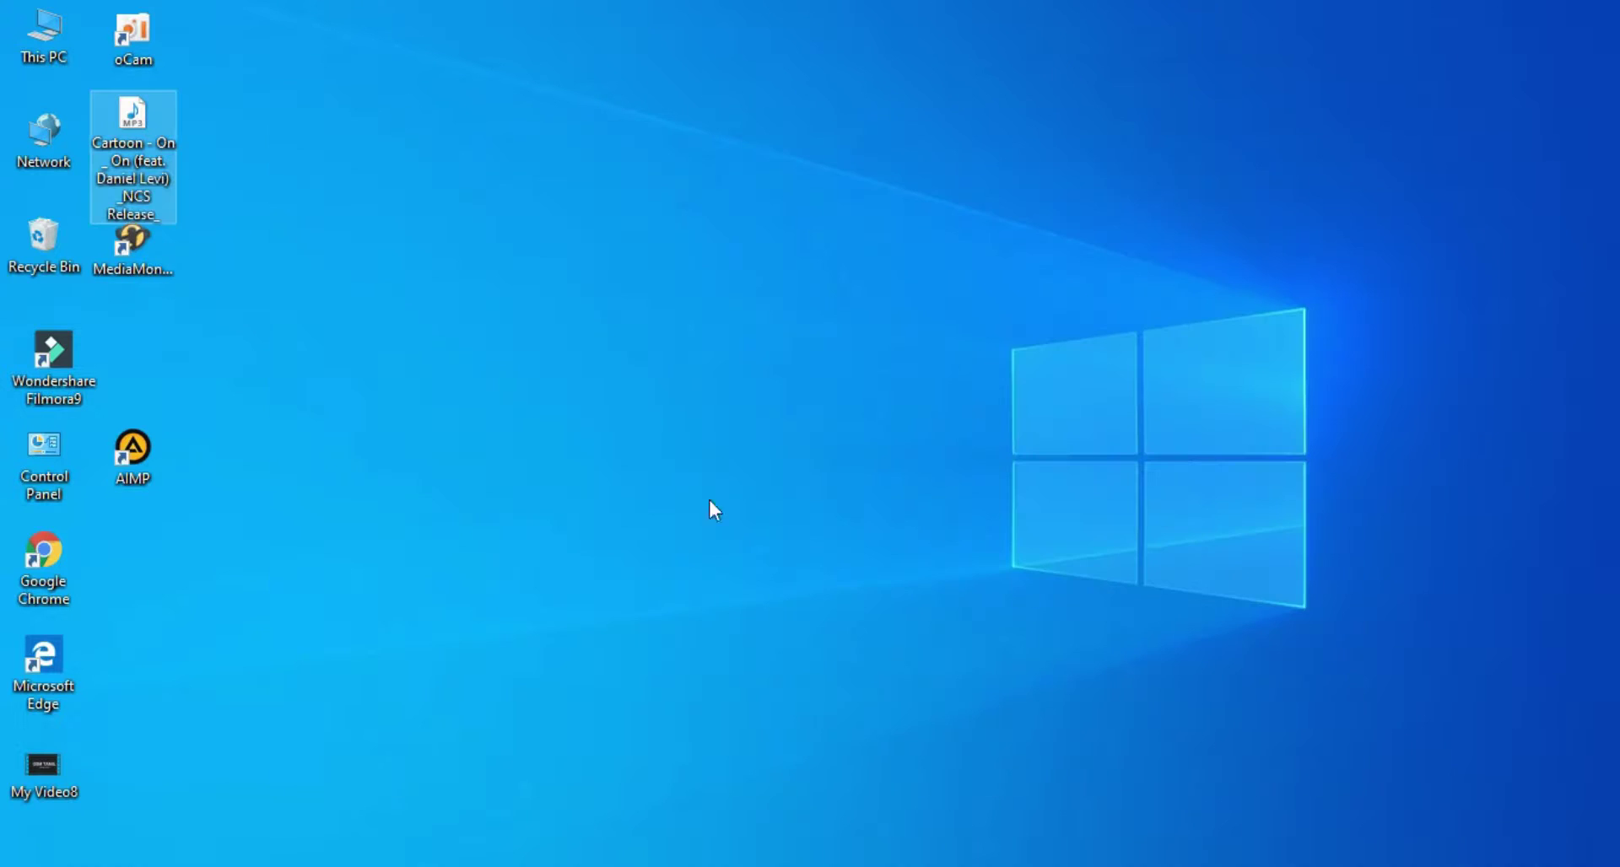
# Switch to Chrome, search the web for "winamp player" and open the winamp.com result
pyautogui.hotkey('alt', 'Tab')
pyautogui.write('winamp')
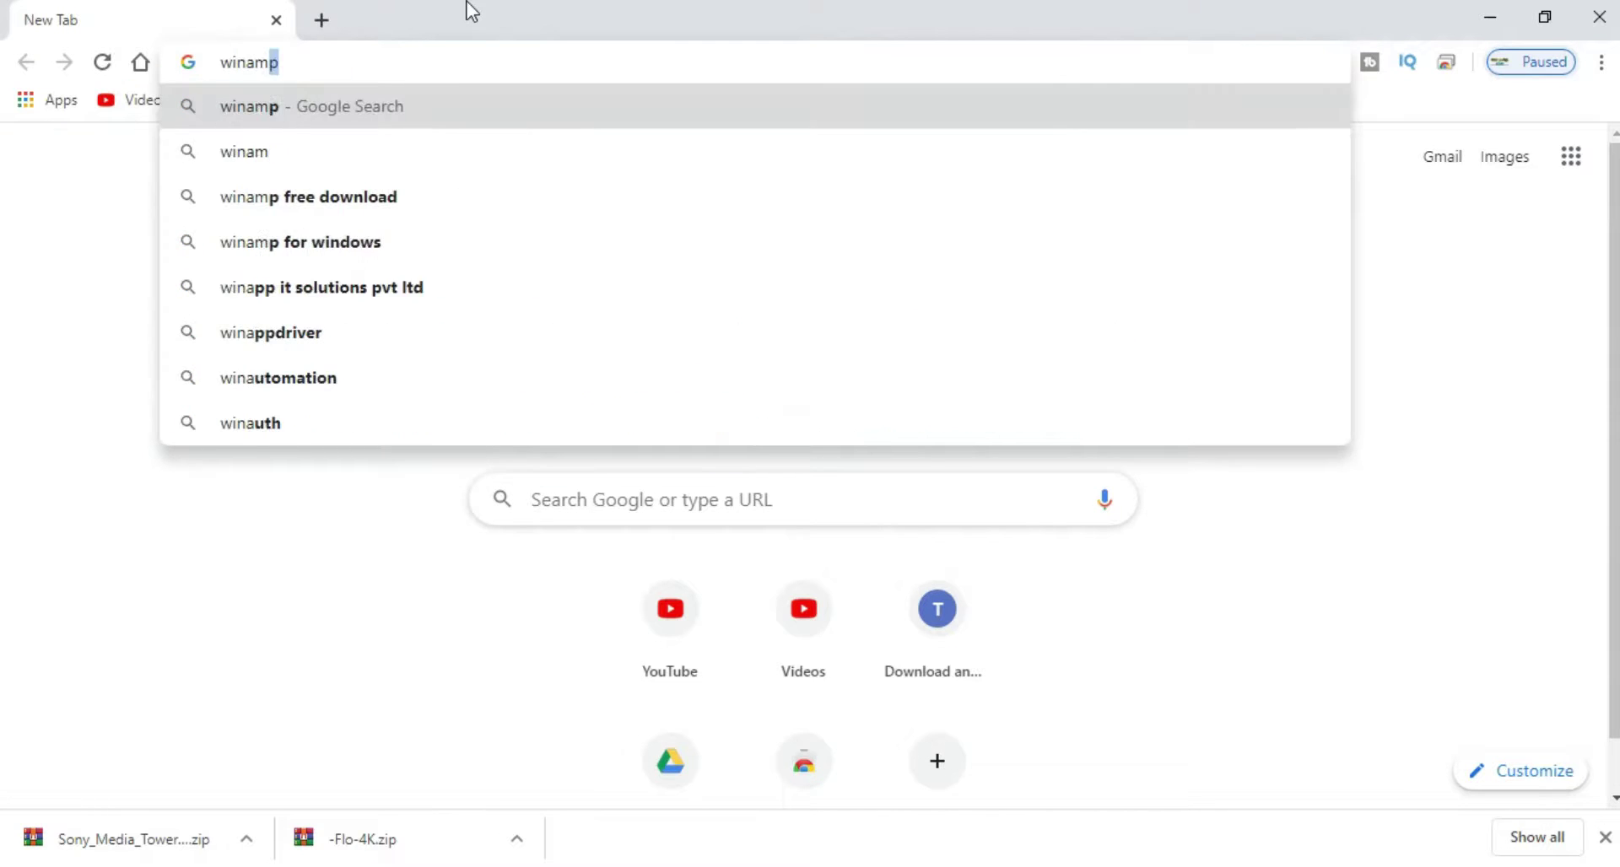
pyautogui.write(' pla')
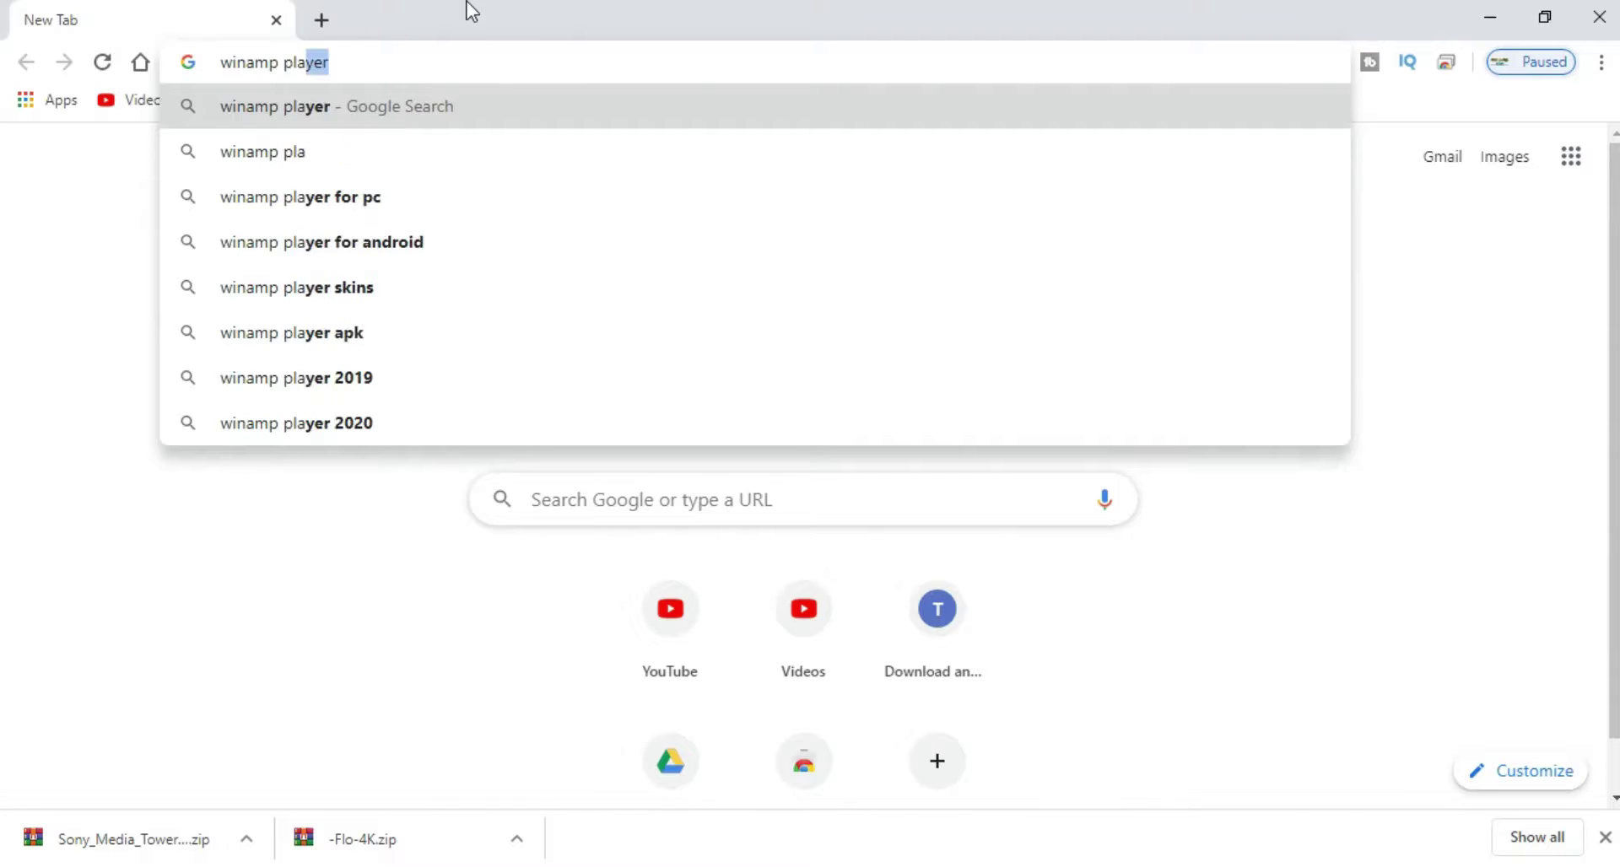
pyautogui.press('Return')
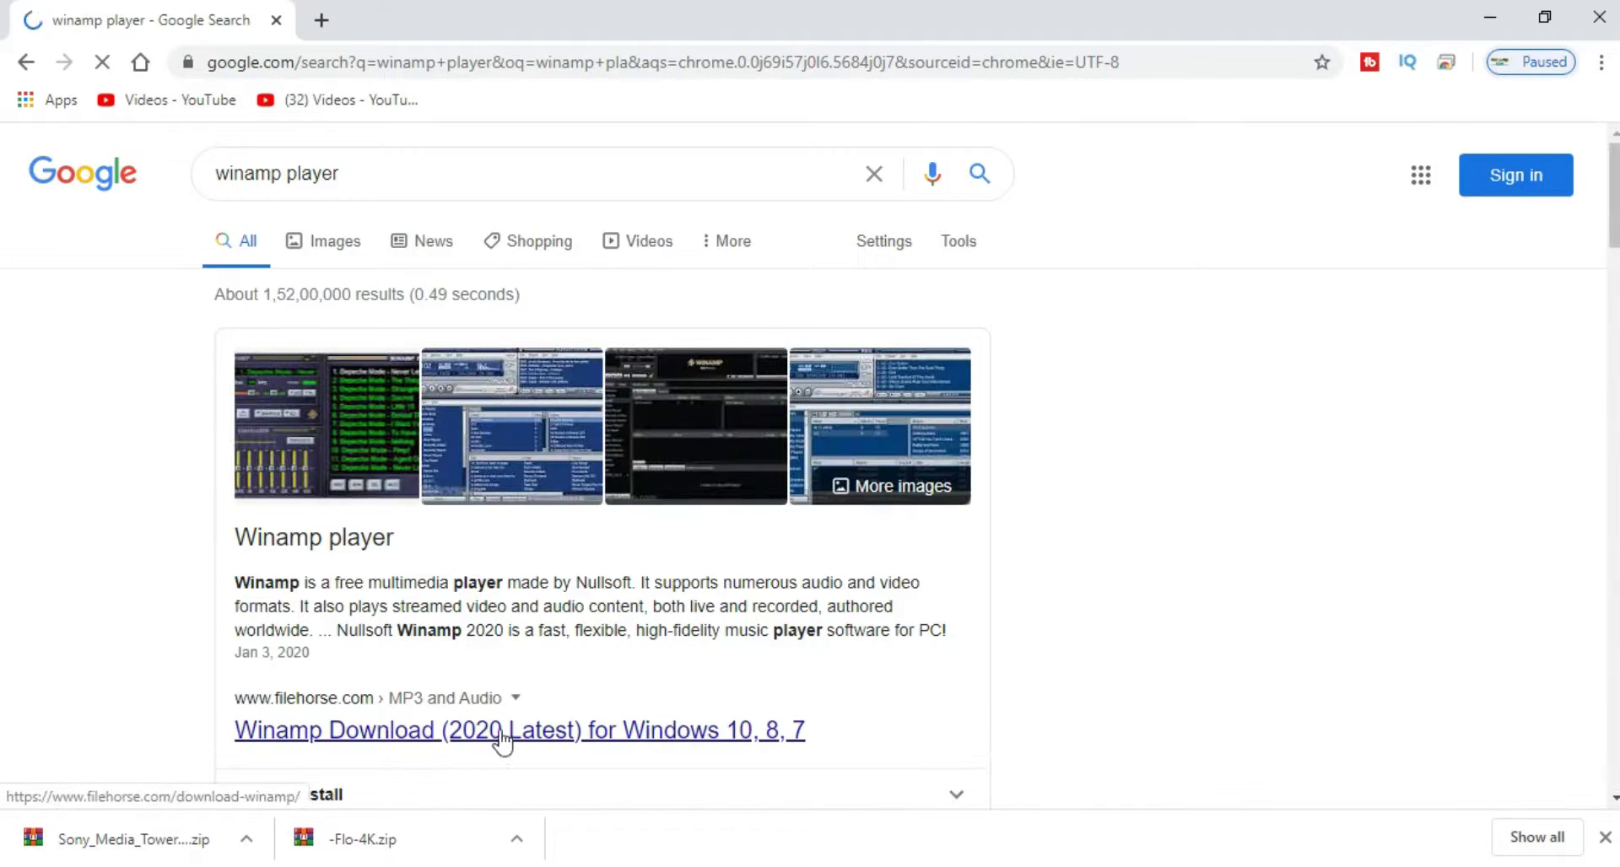
pyautogui.scroll(-4, 1027, 611)
pyautogui.scroll(-4, 1031, 613)
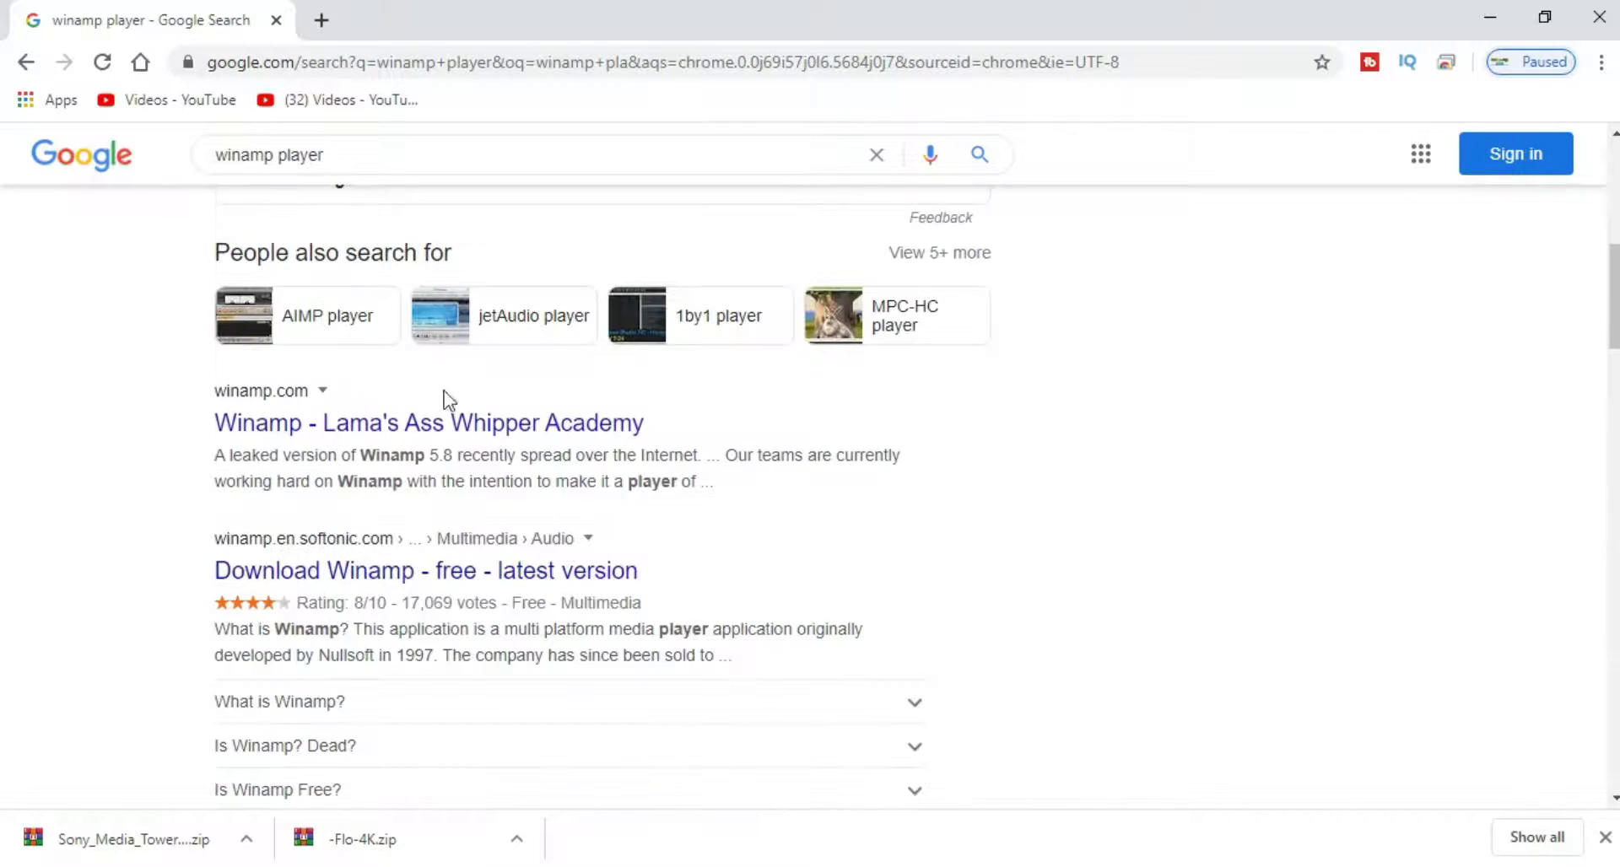
pyautogui.click(411, 431)
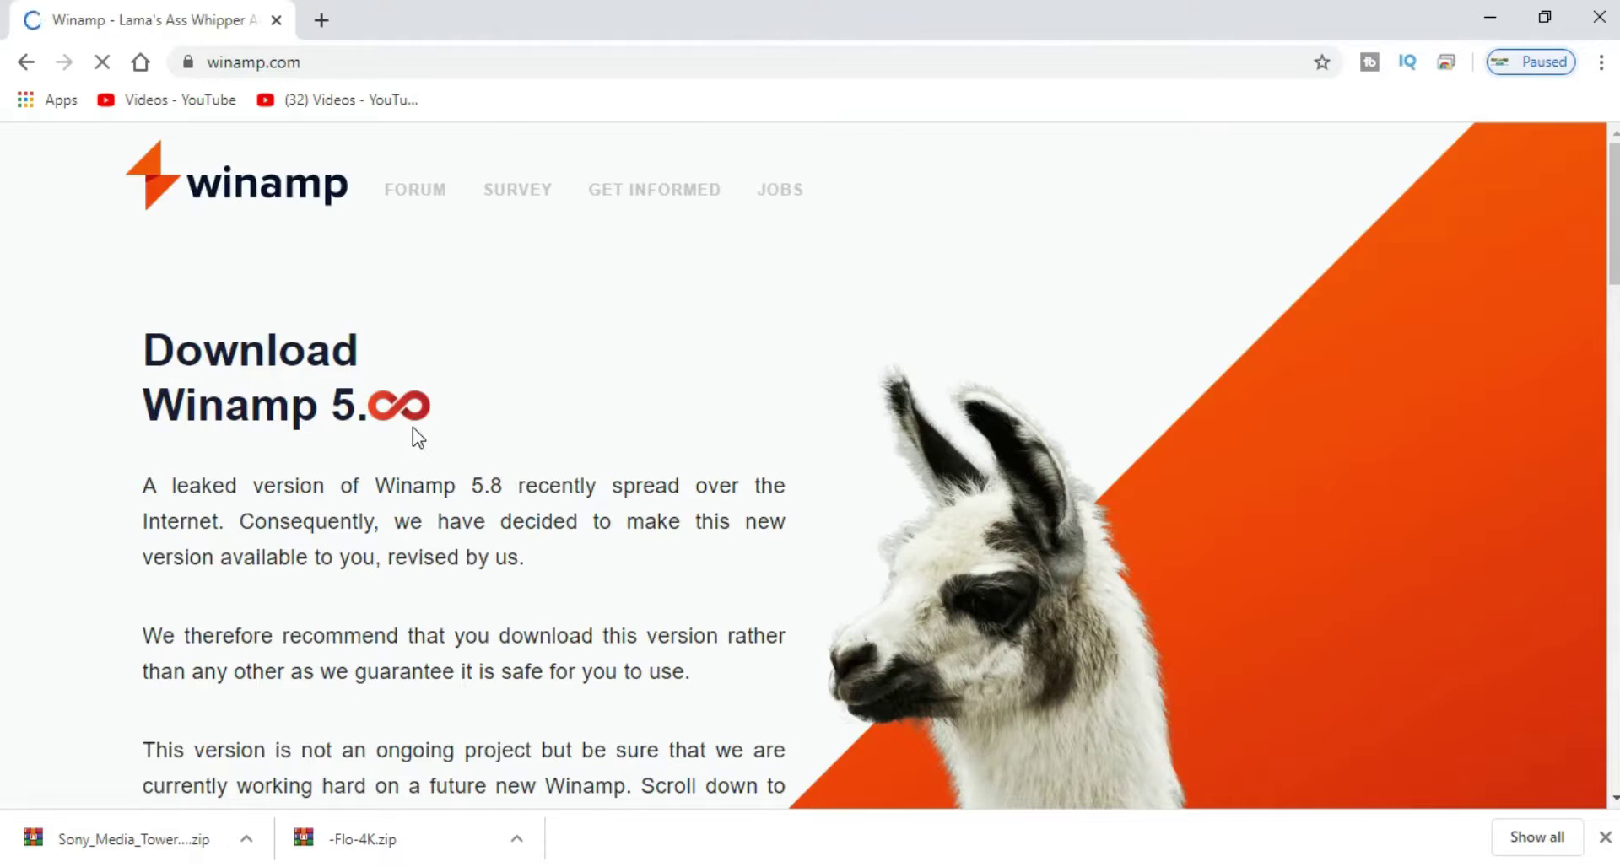
# Look through the Winamp home page and download the Winamp 5.8 installer
pyautogui.scroll(-6, 412, 427)
pyautogui.scroll(2, 413, 427)
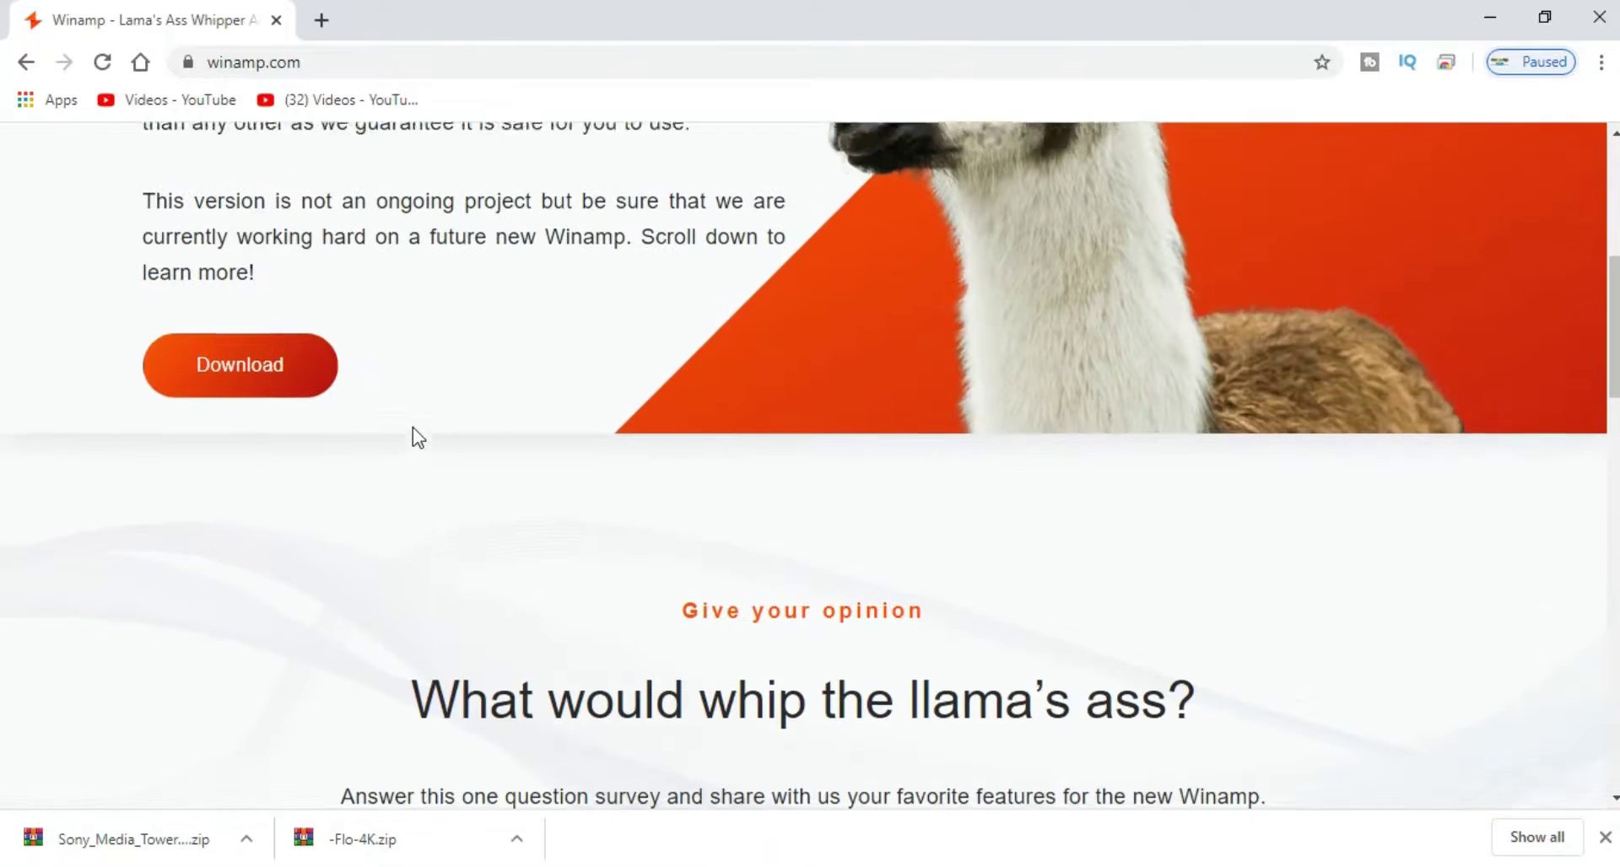
pyautogui.scroll(-14, 211, 565)
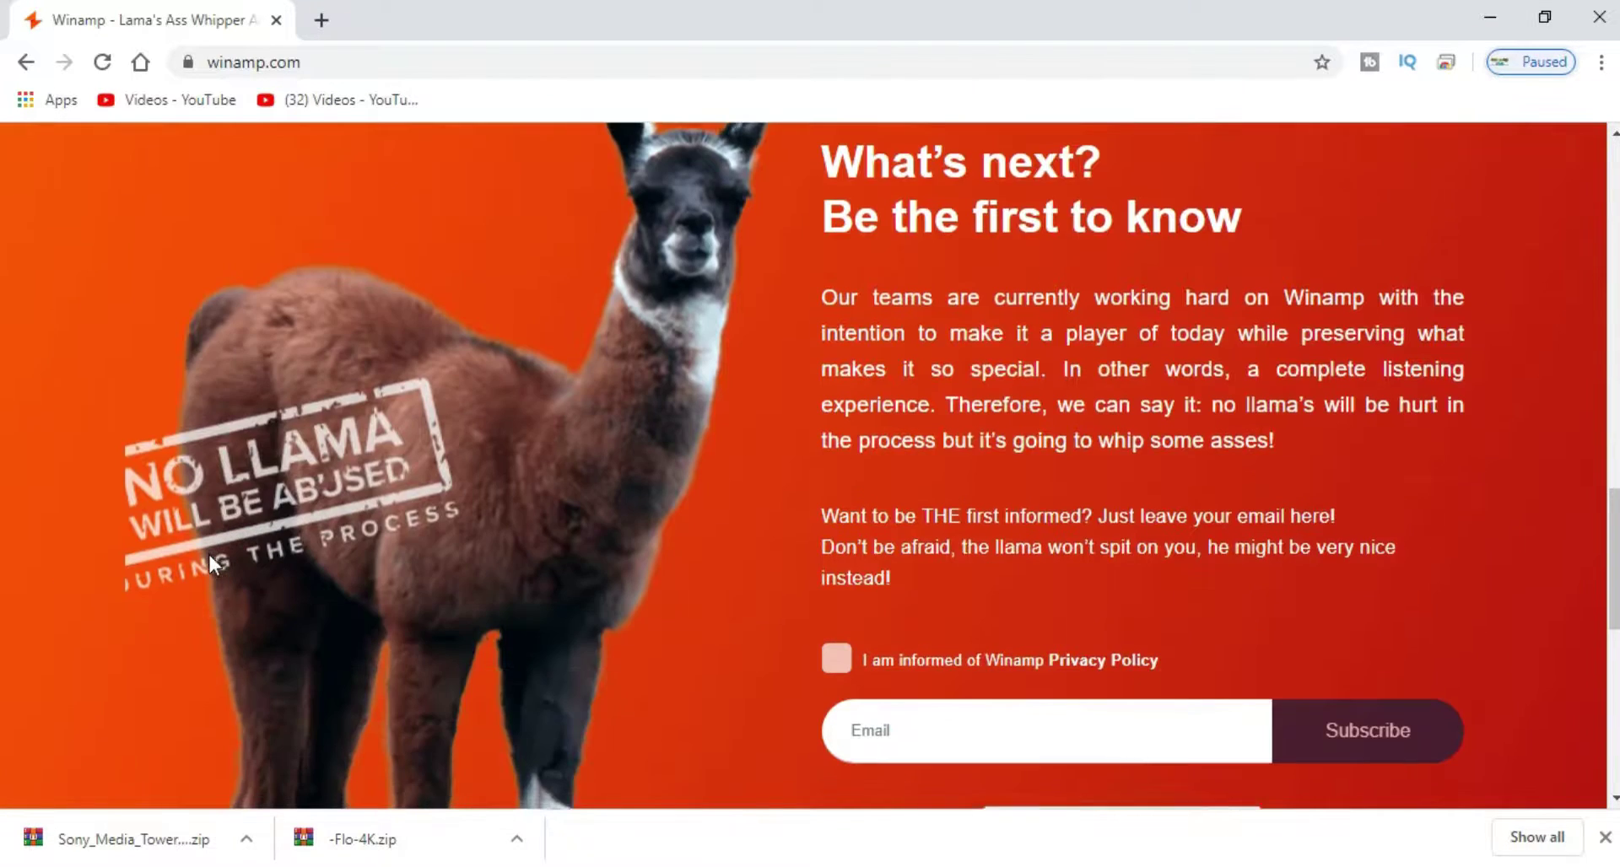
pyautogui.scroll(-8, 210, 557)
pyautogui.scroll(1, 209, 557)
pyautogui.scroll(20, 210, 566)
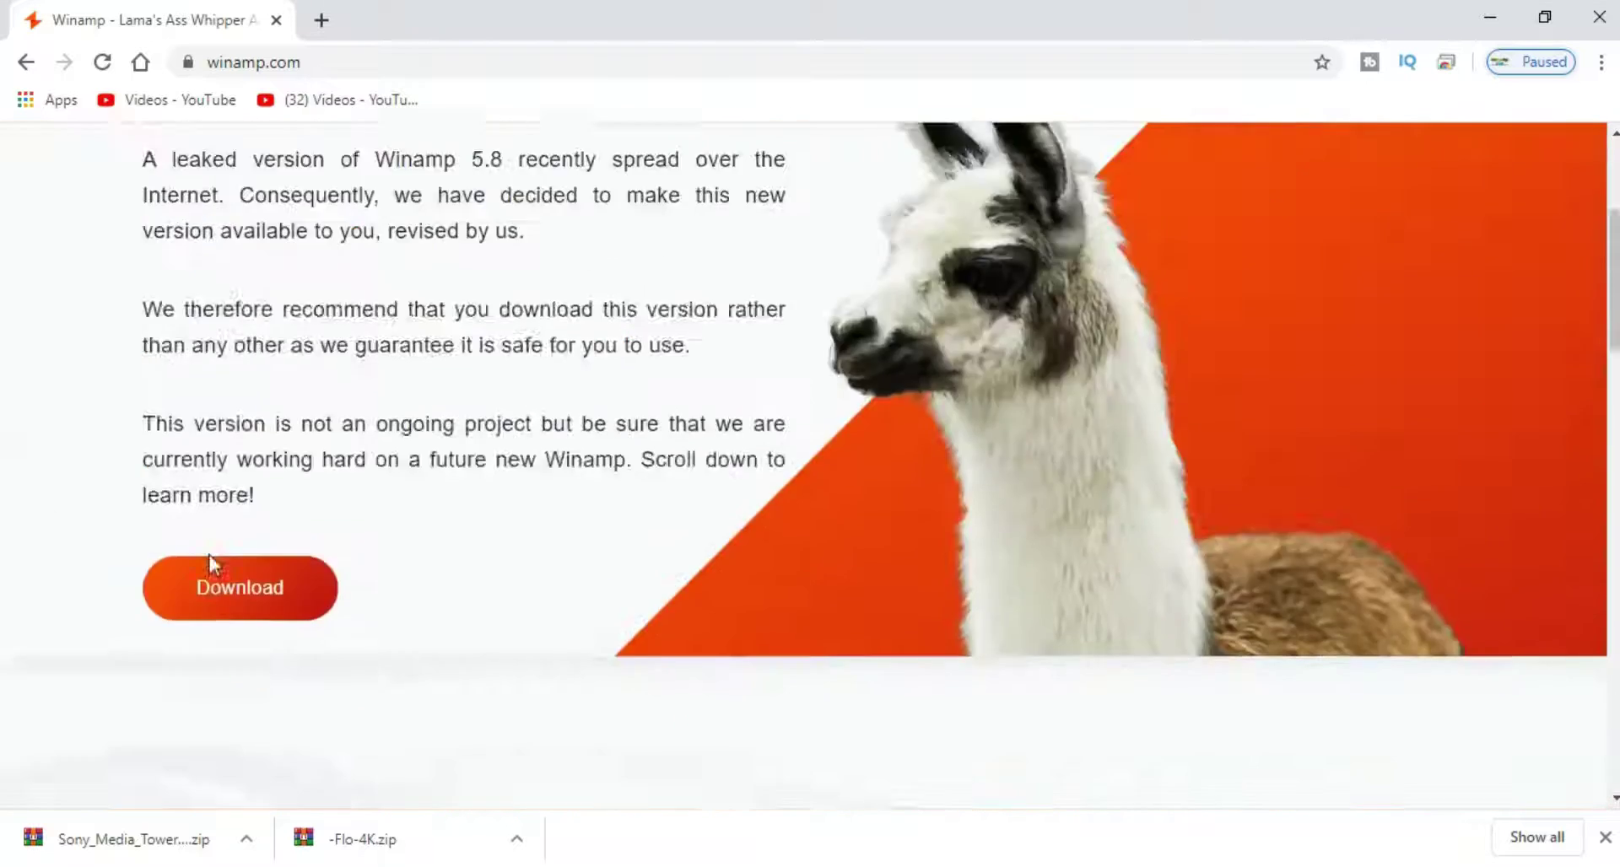
pyautogui.scroll(-5, 253, 548)
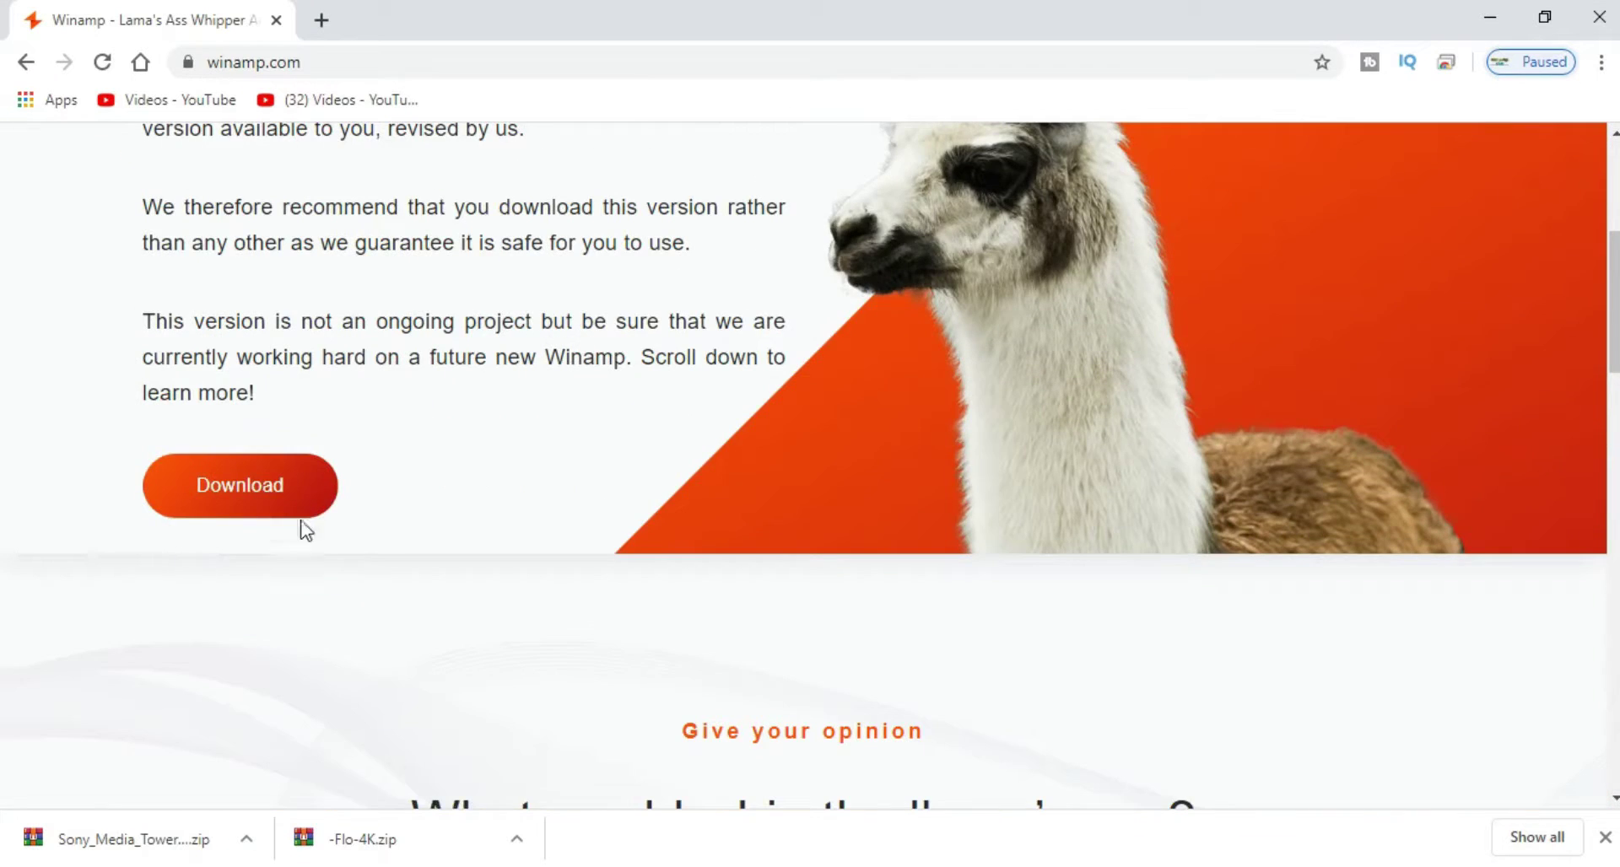
pyautogui.click(256, 498)
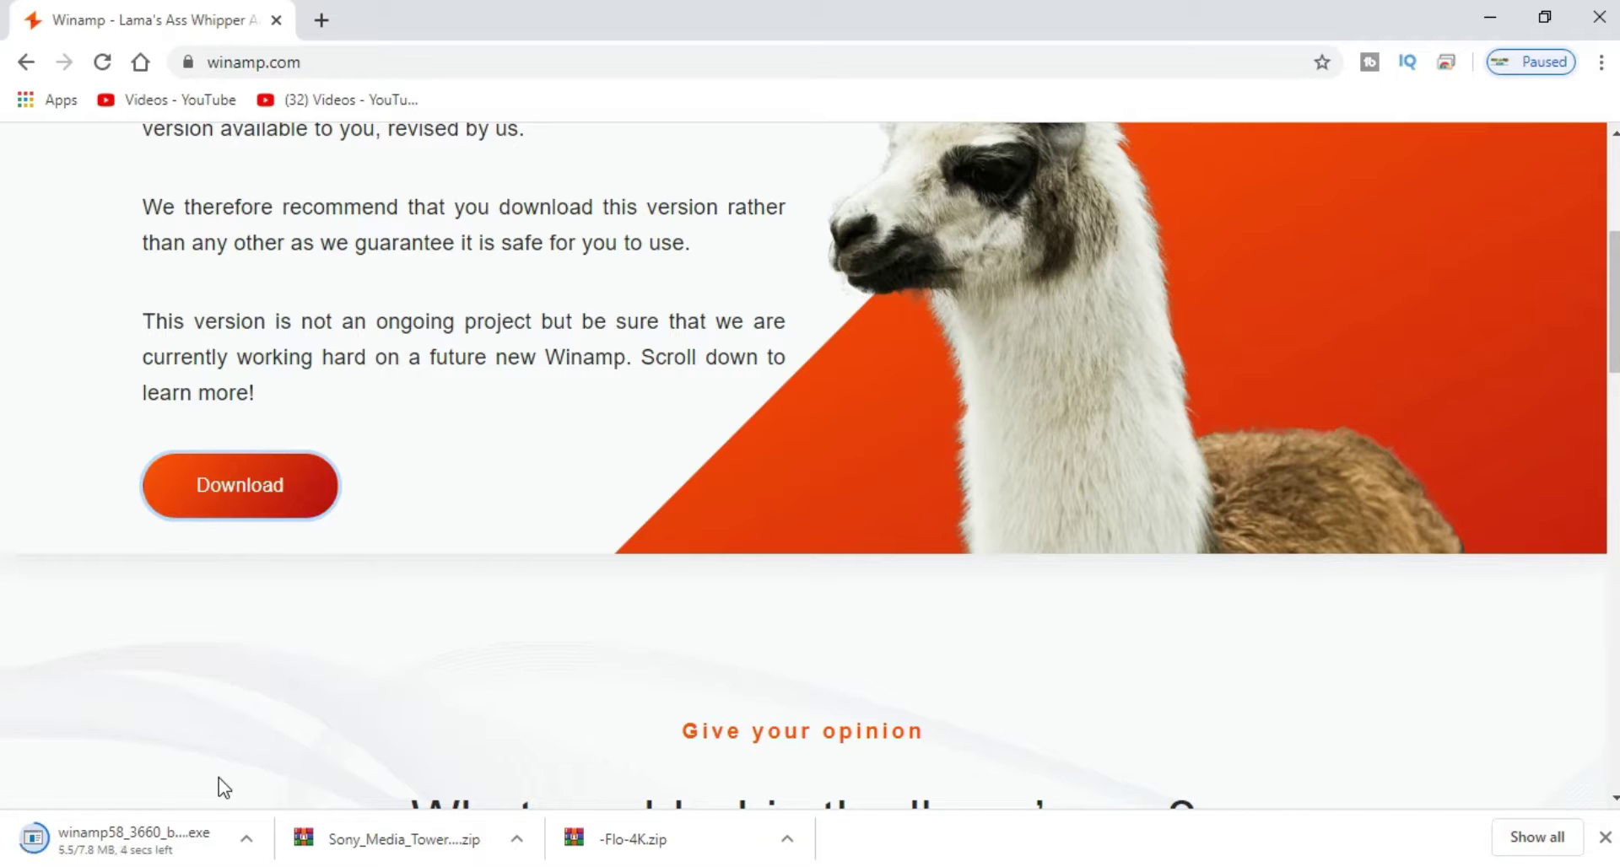
# Launch the downloaded Winamp installer, minimize the browser and proceed past the installer's welcome page
pyautogui.rightClick(156, 838)
pyautogui.click(270, 703)
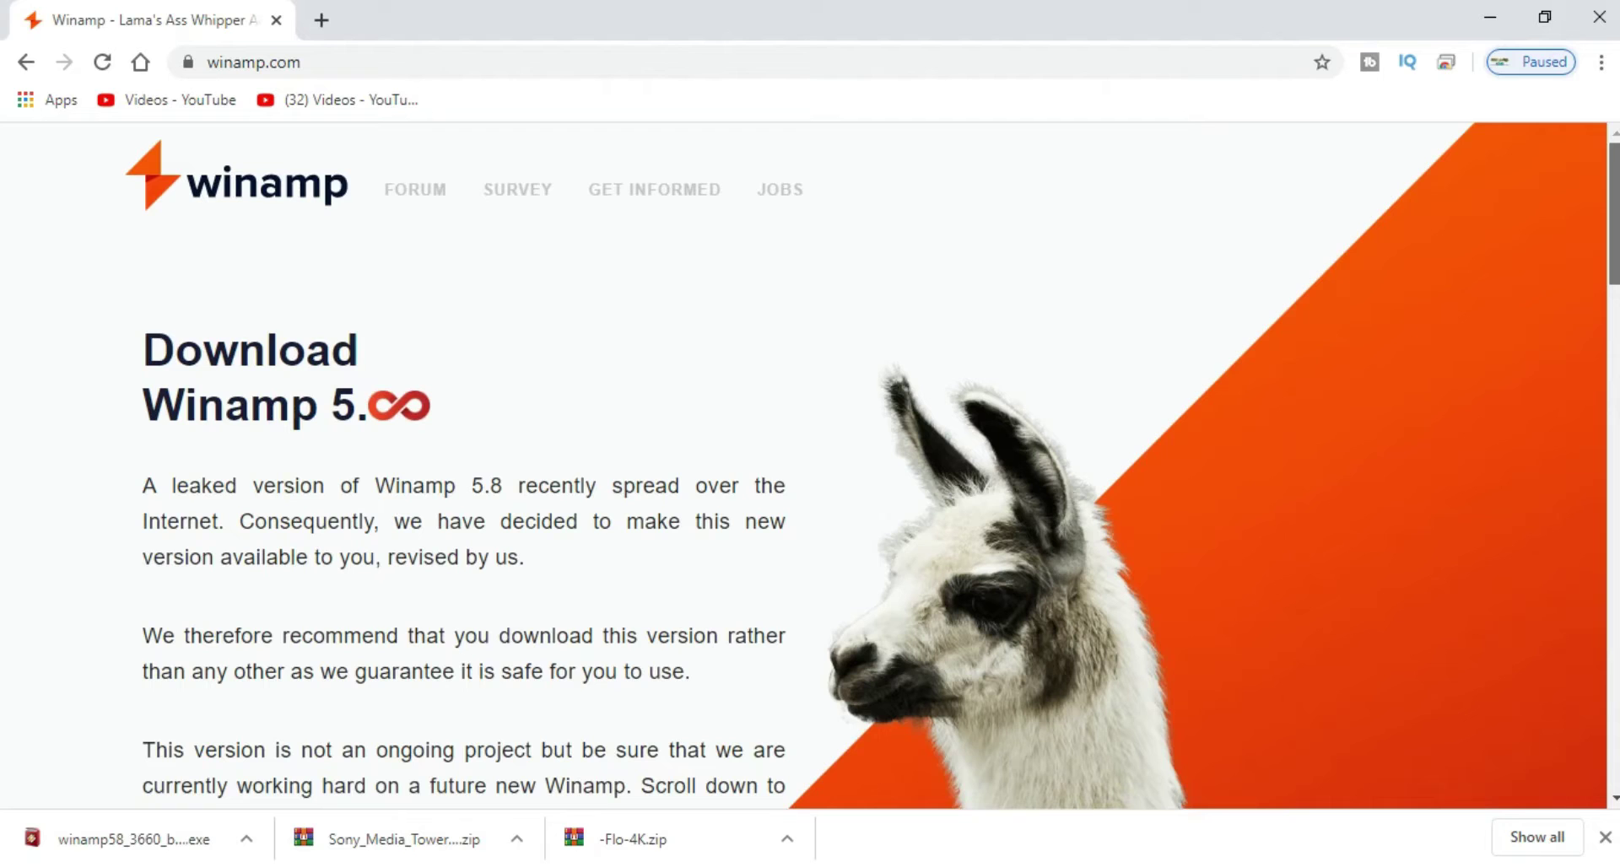
pyautogui.moveTo(1614, 303); pyautogui.dragTo(1613, 214)
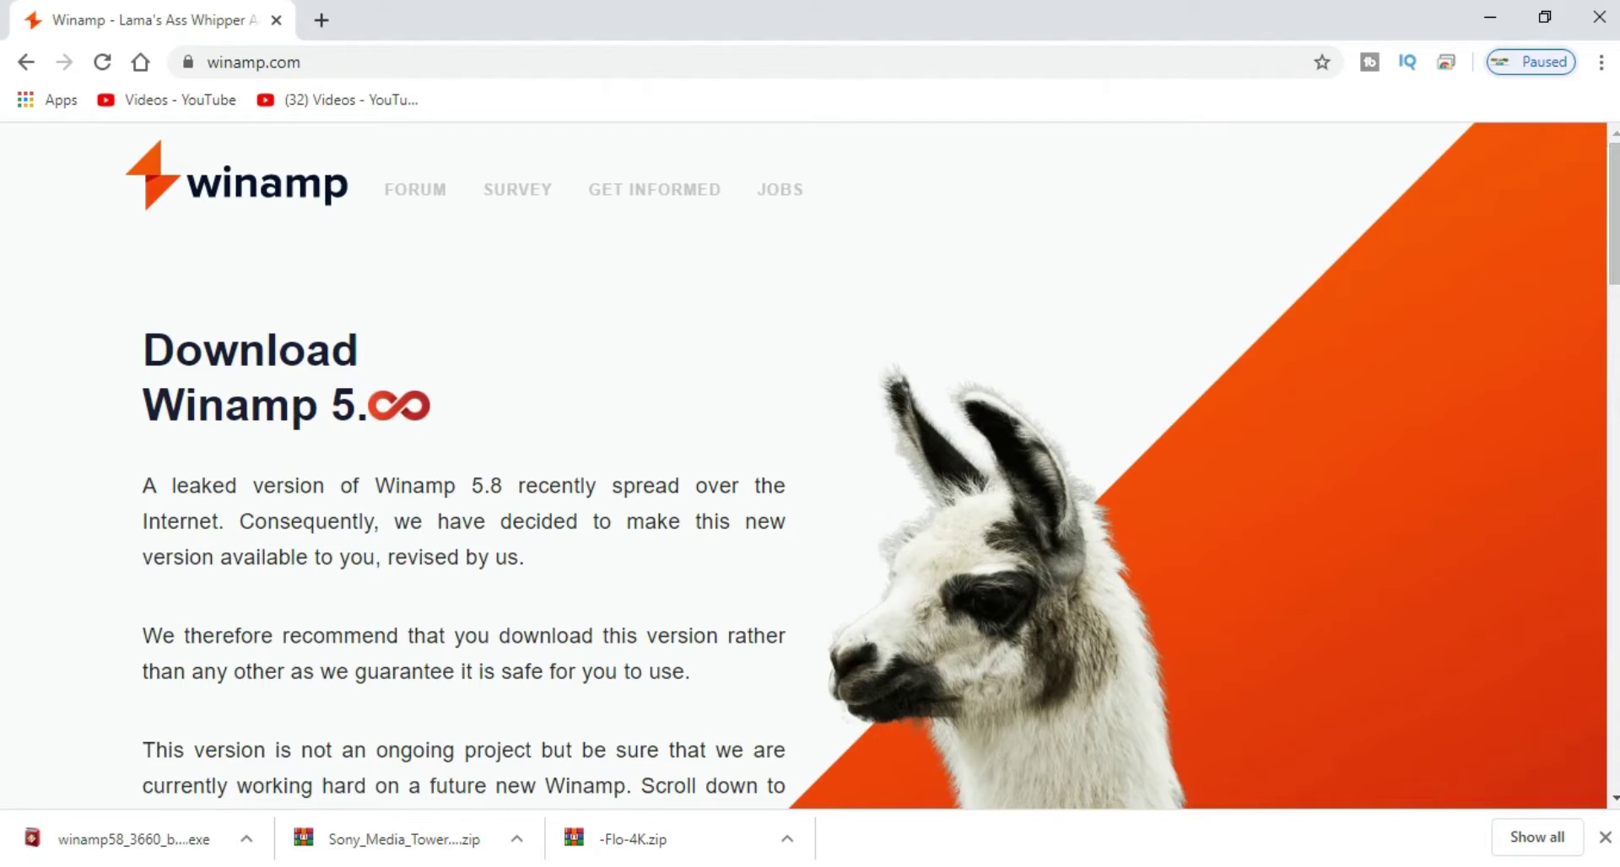
pyautogui.click(1489, 17)
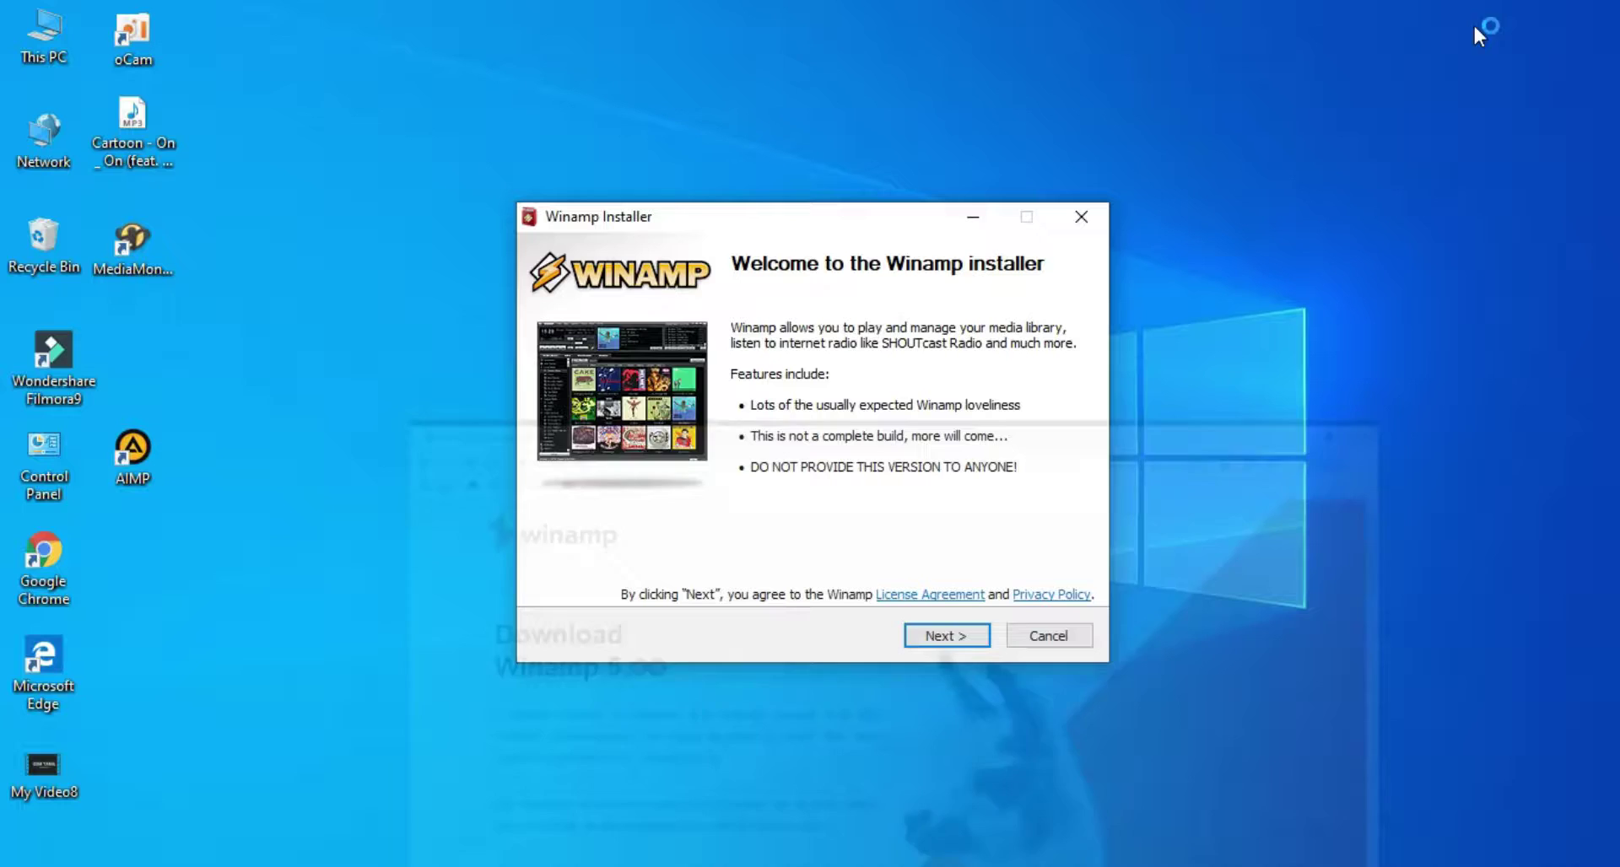
pyautogui.click(934, 639)
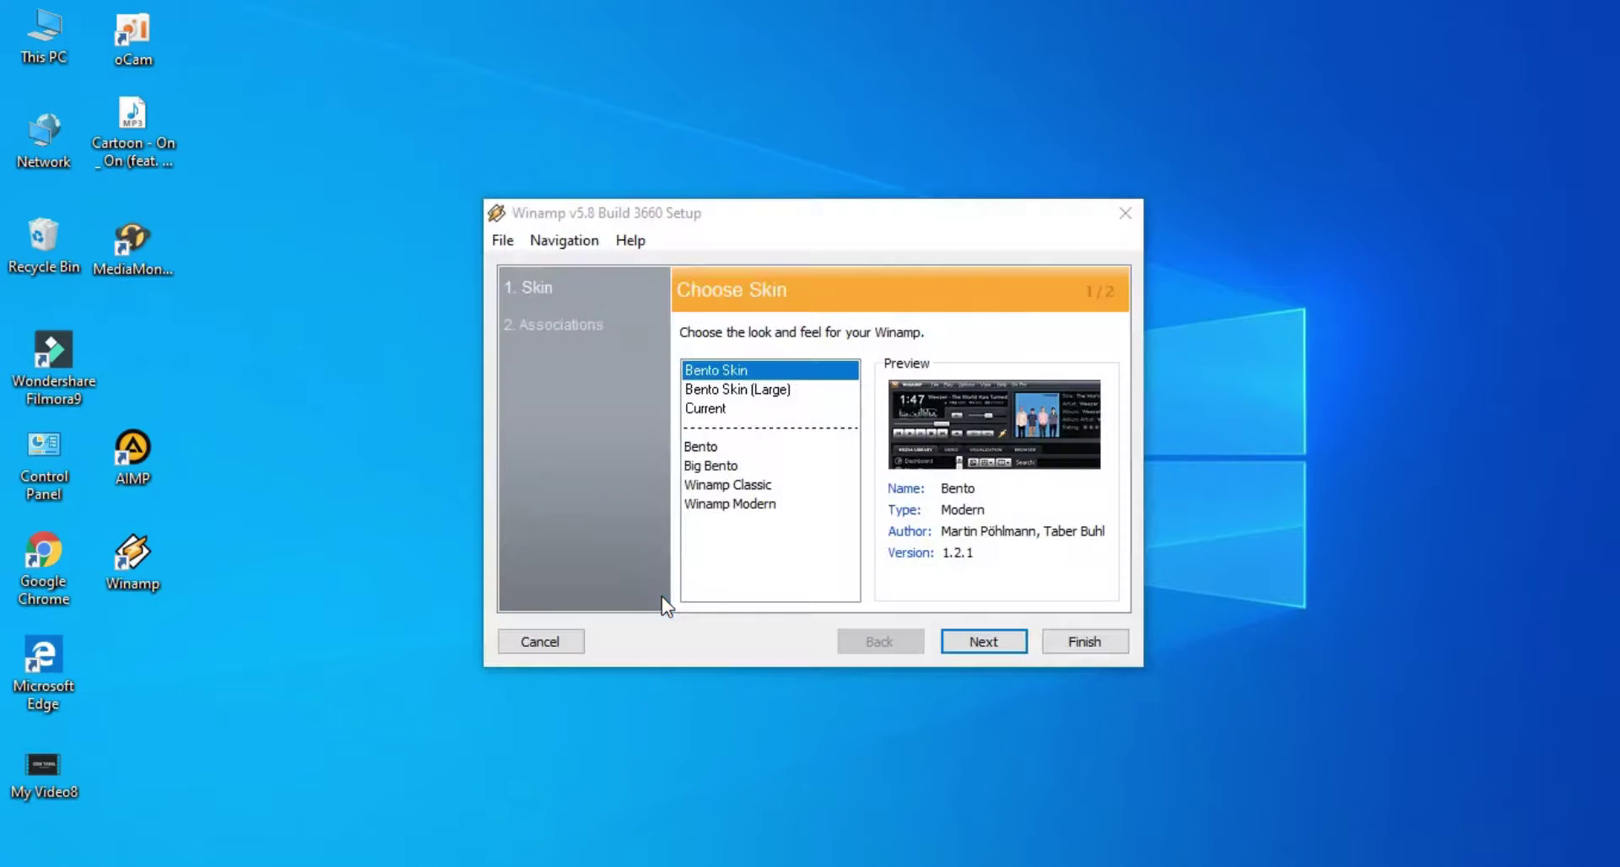
# Preview the available Winamp skins, choose Winamp Modern and finish the setup
pyautogui.click(737, 389)
pyautogui.click(727, 444)
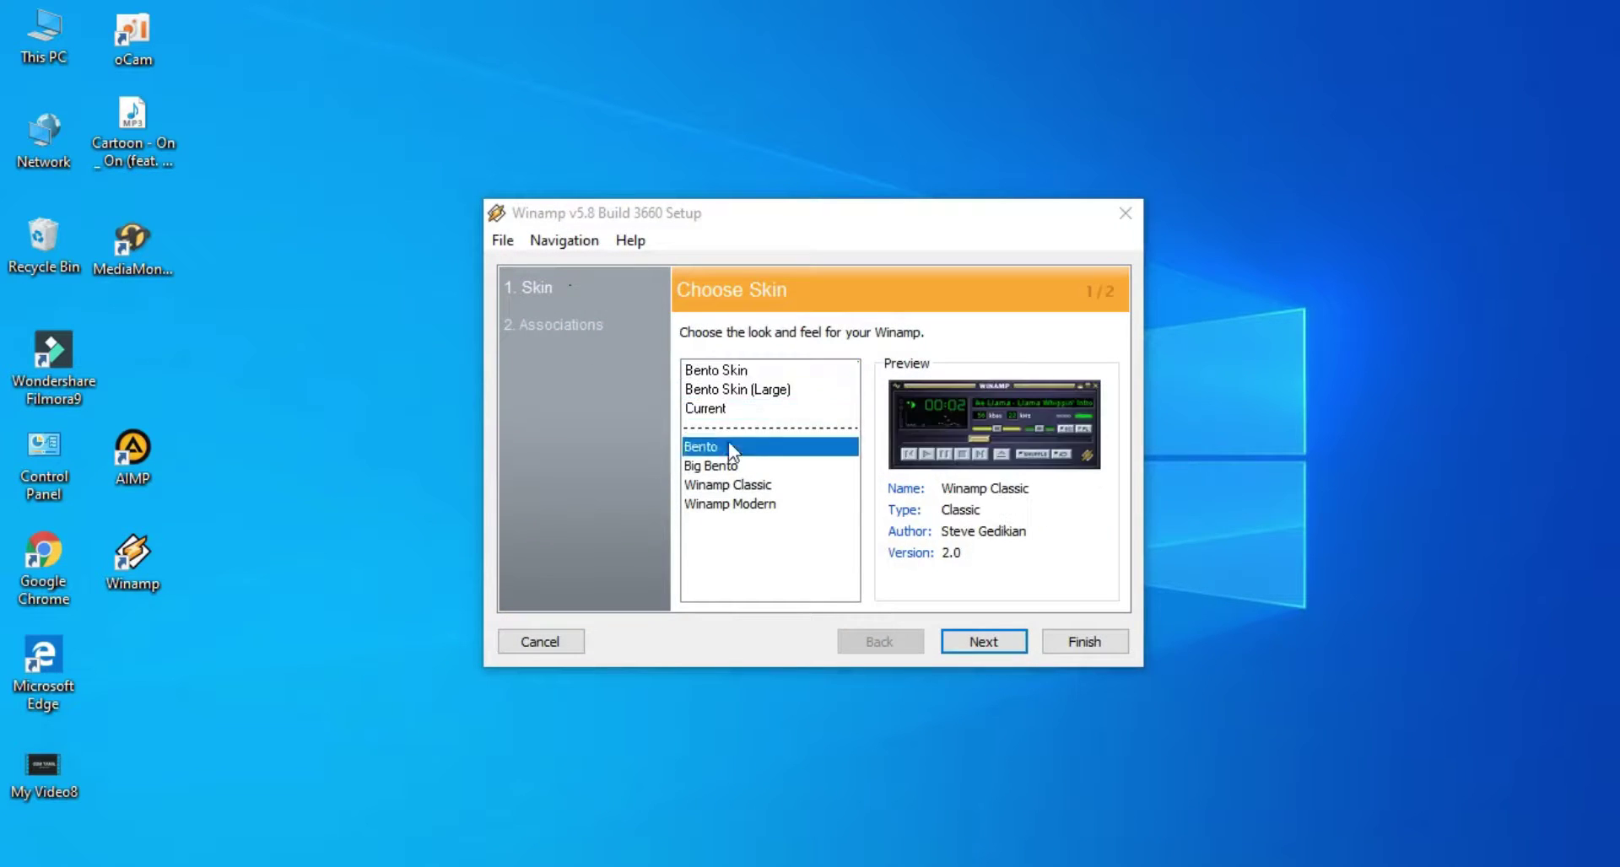
pyautogui.click(730, 503)
pyautogui.click(1084, 641)
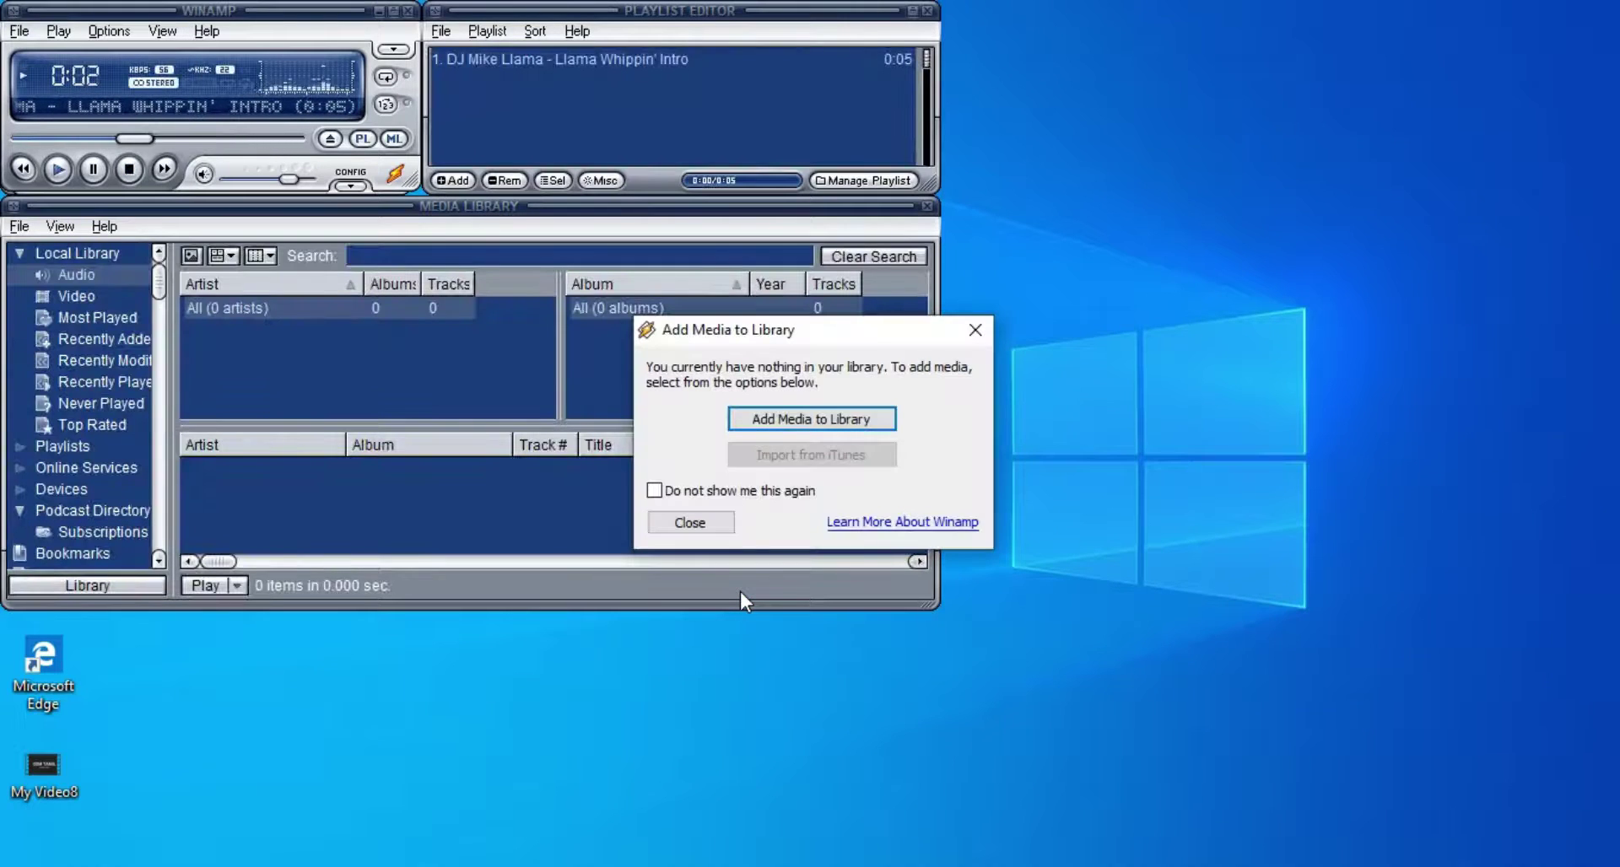
# Dismiss the Add Media to Library dialog and move the Winamp windows toward the middle of the desktop
pyautogui.click(697, 525)
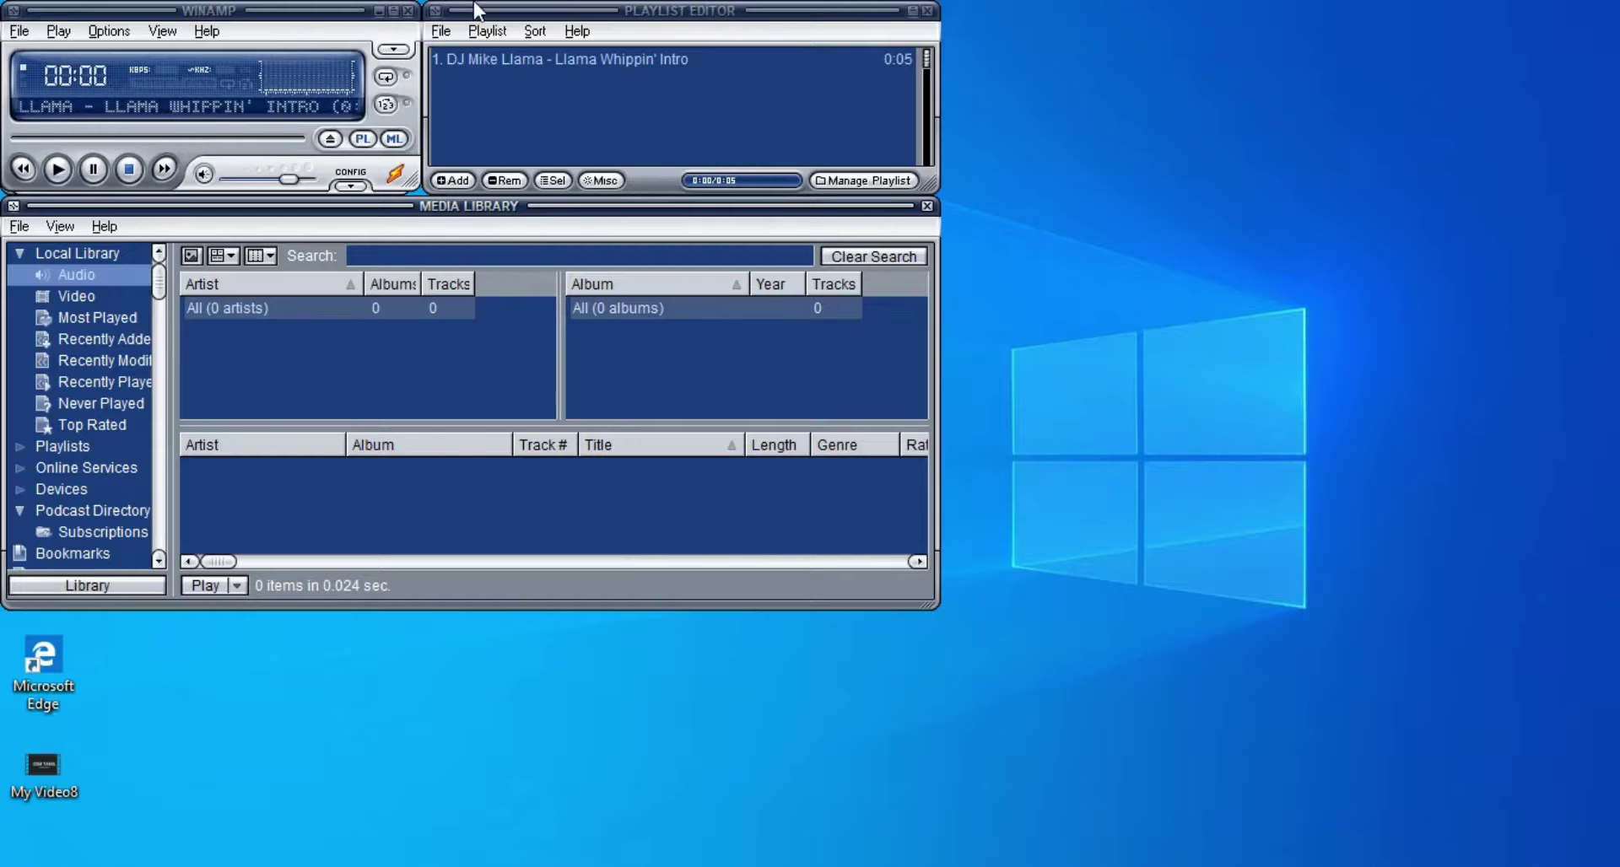
pyautogui.moveTo(473, 7)
pyautogui.mouseDown()
pyautogui.moveTo(424, 10)
pyautogui.moveTo(460, 12)
pyautogui.mouseUp()
pyautogui.moveTo(181, 6); pyautogui.dragTo(589, 82)
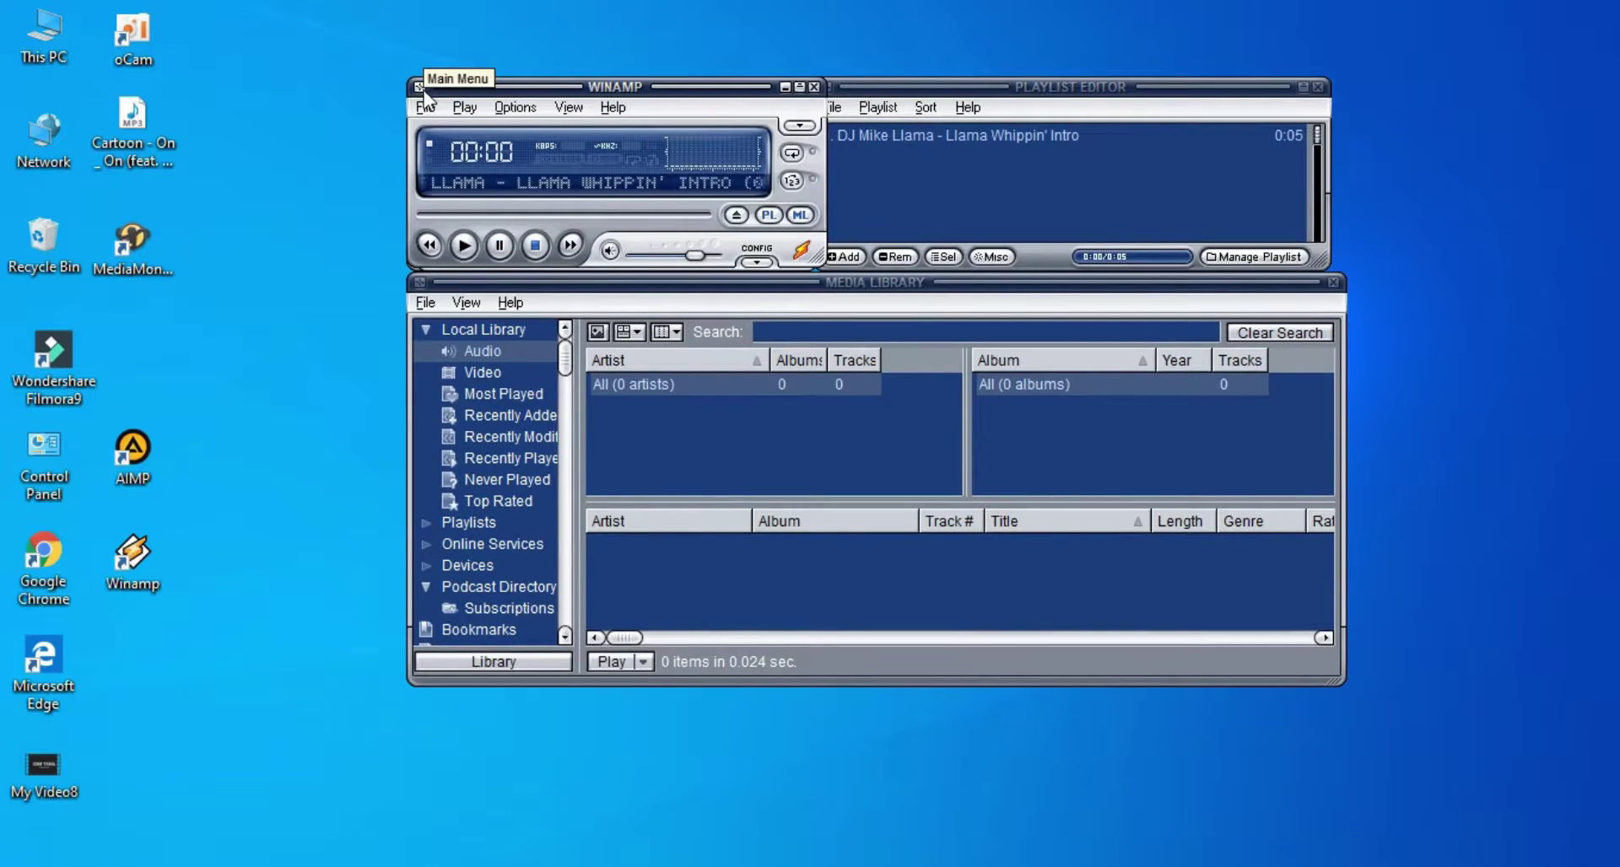
# Open the web page offering more skins from Winamp's skin options
pyautogui.click(415, 87)
pyautogui.moveTo(538, 441)
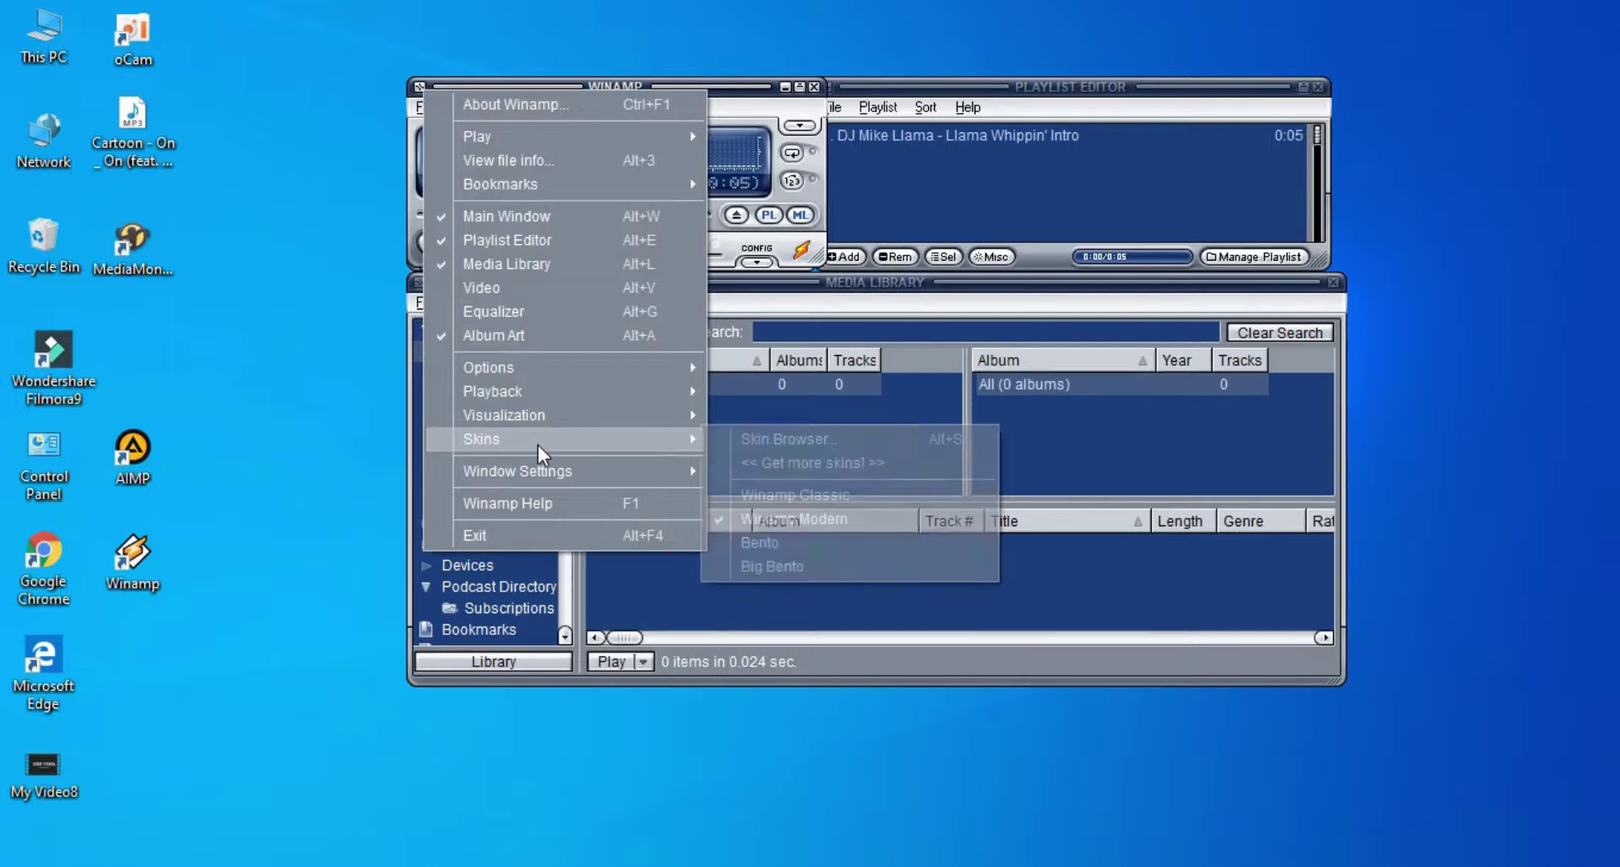
pyautogui.click(820, 464)
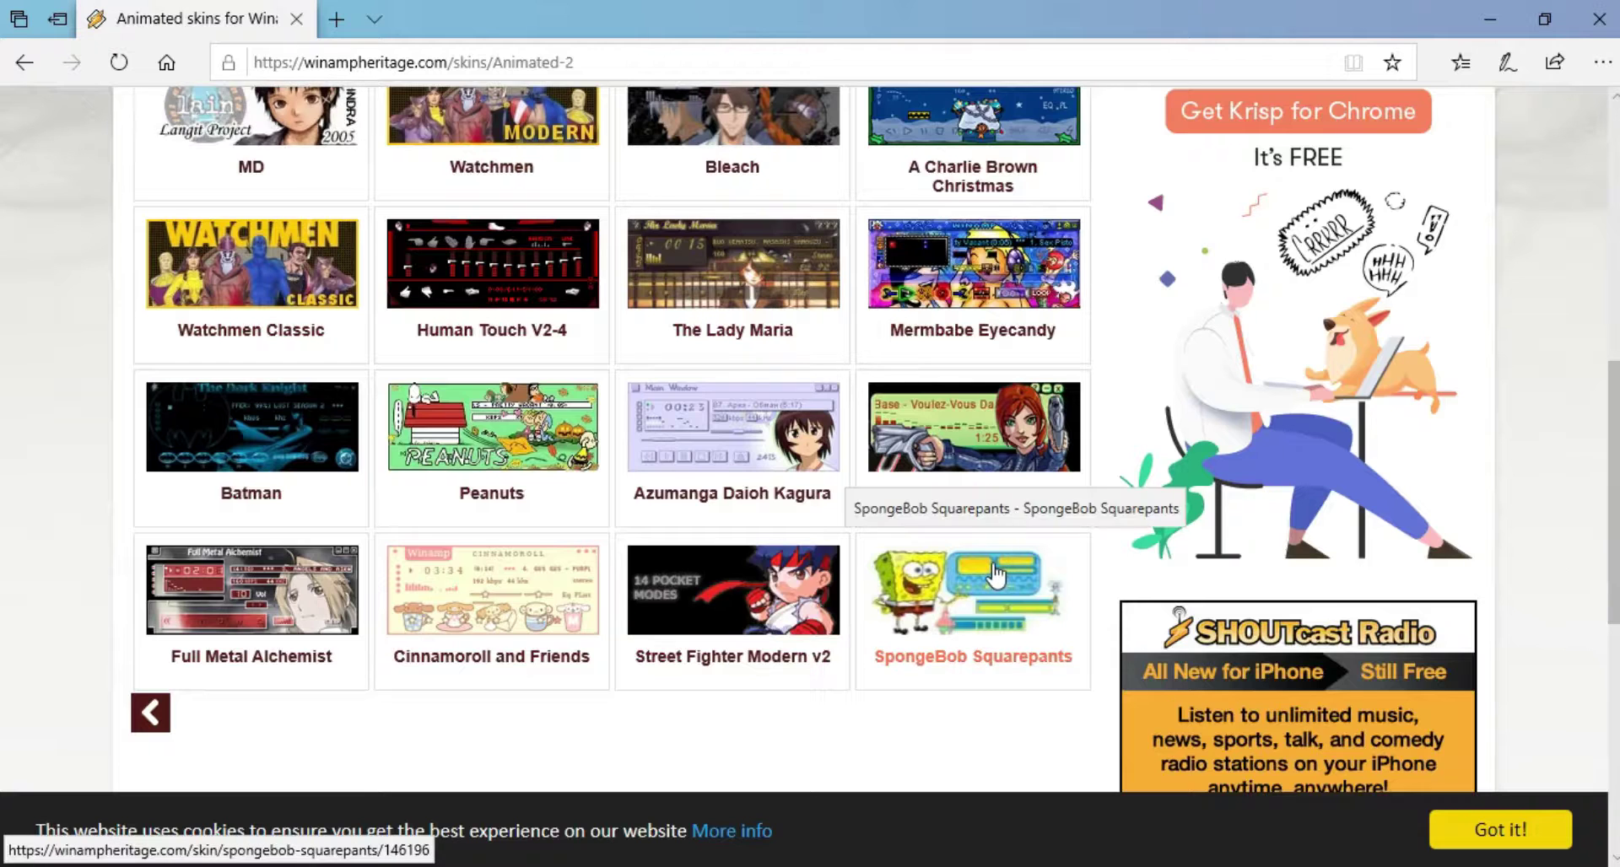
# Open the SpongeBob Squarepants skin on Winamp Heritage and download and save SpongeBob_Squarepants.wal
pyautogui.click(997, 576)
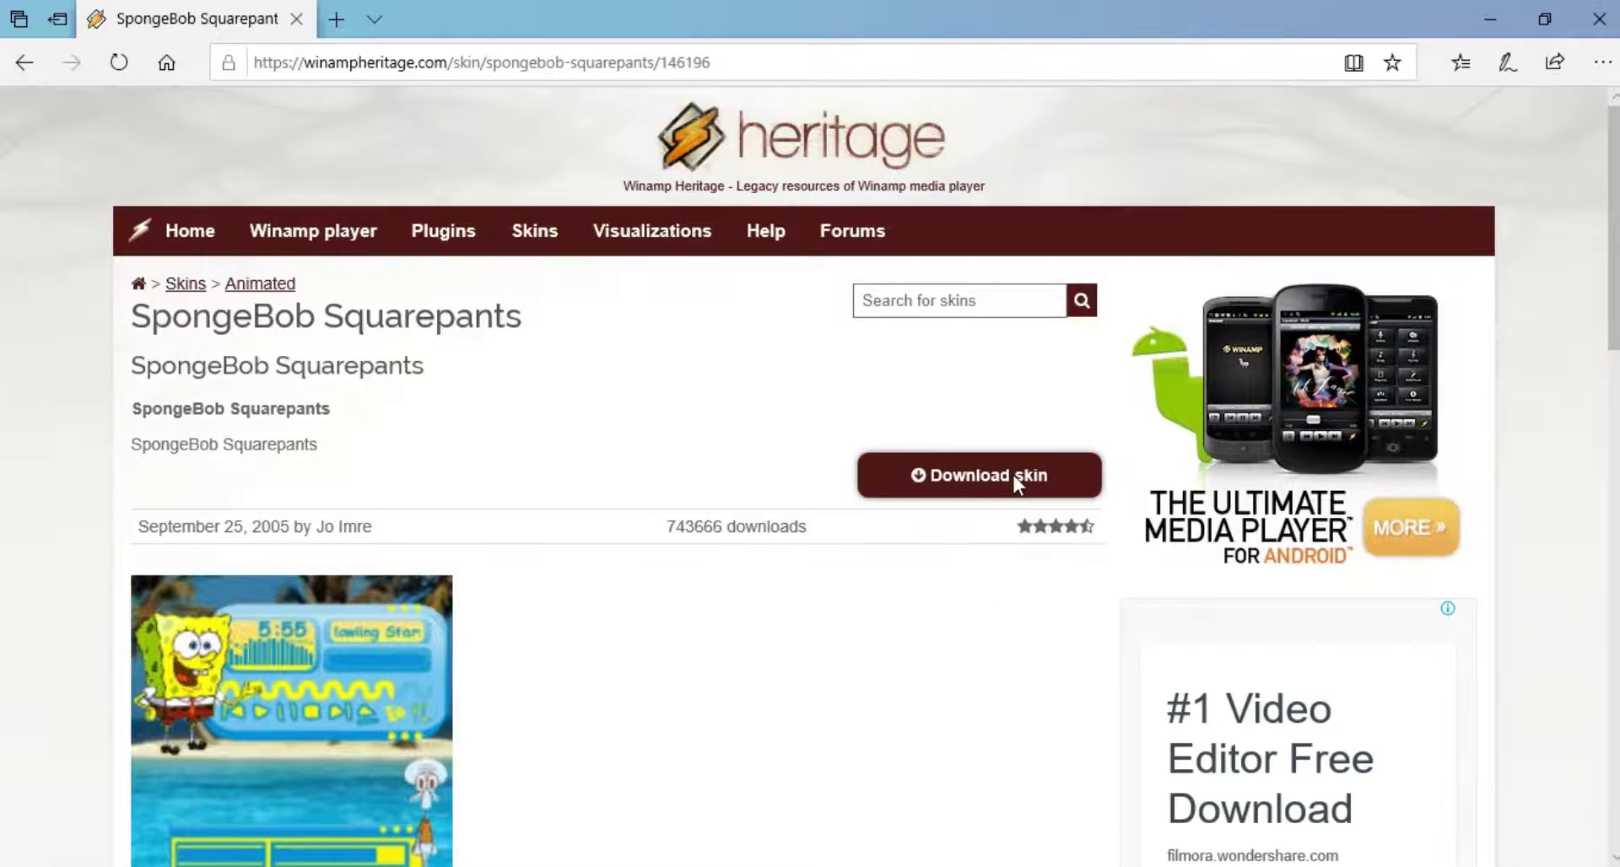
pyautogui.click(1015, 477)
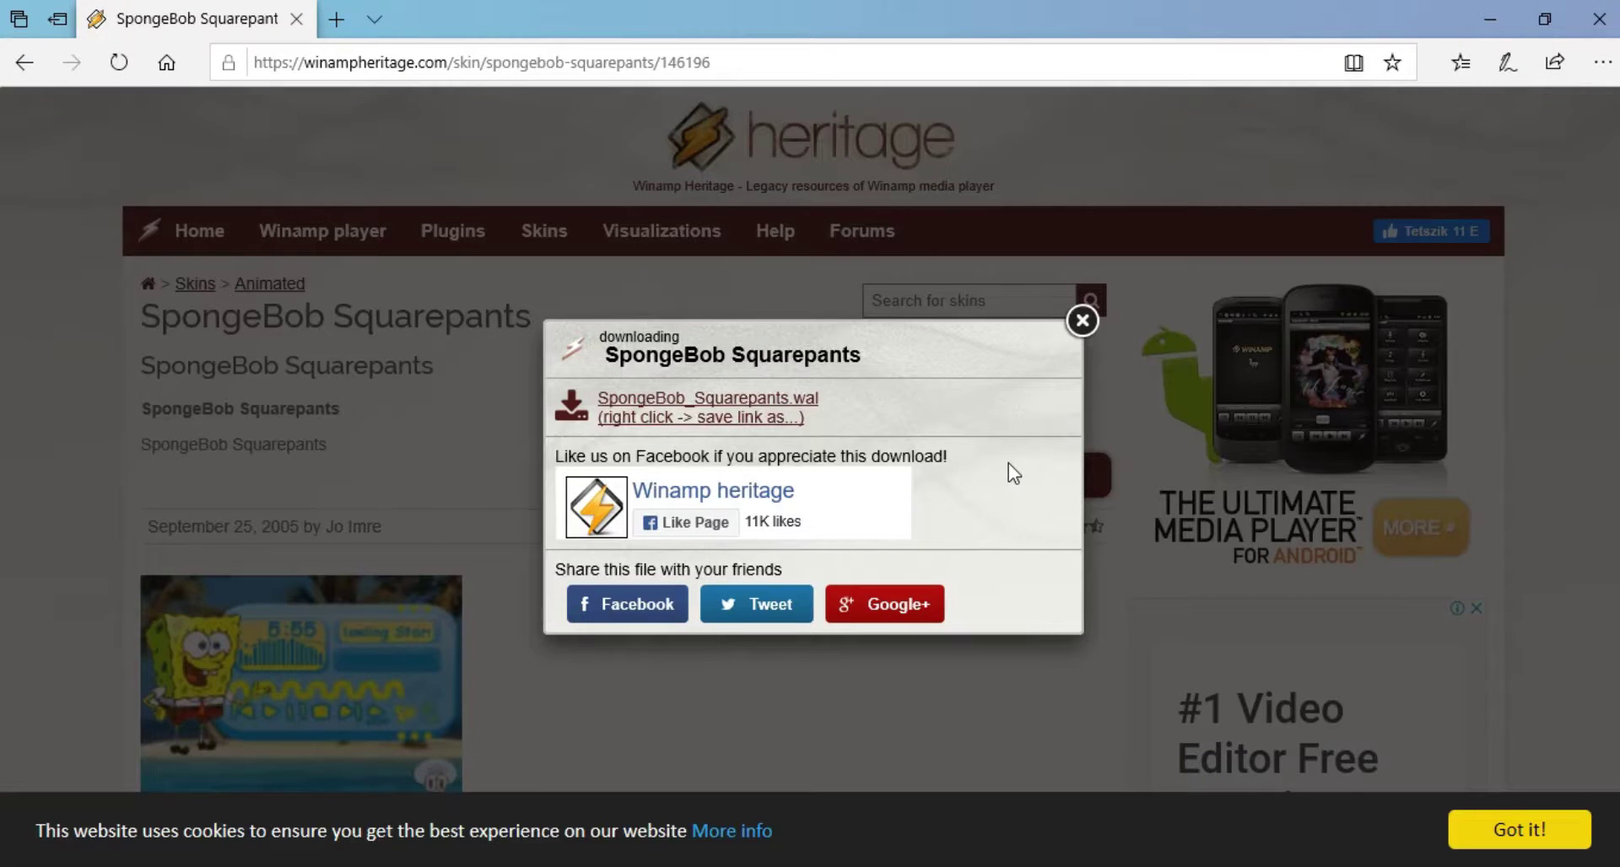
pyautogui.click(742, 428)
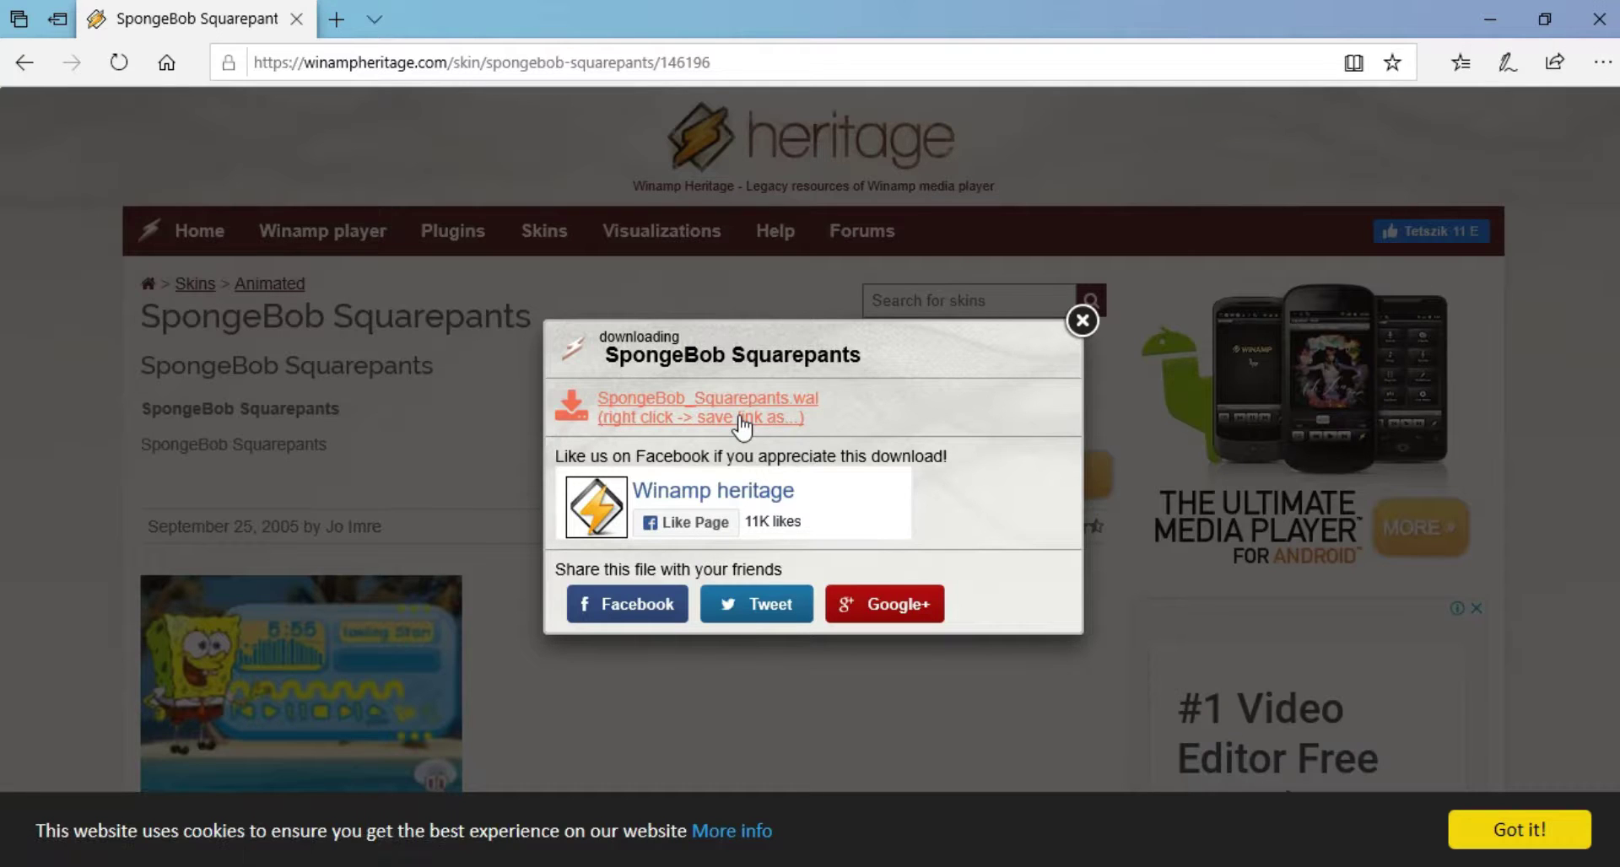
pyautogui.click(1058, 846)
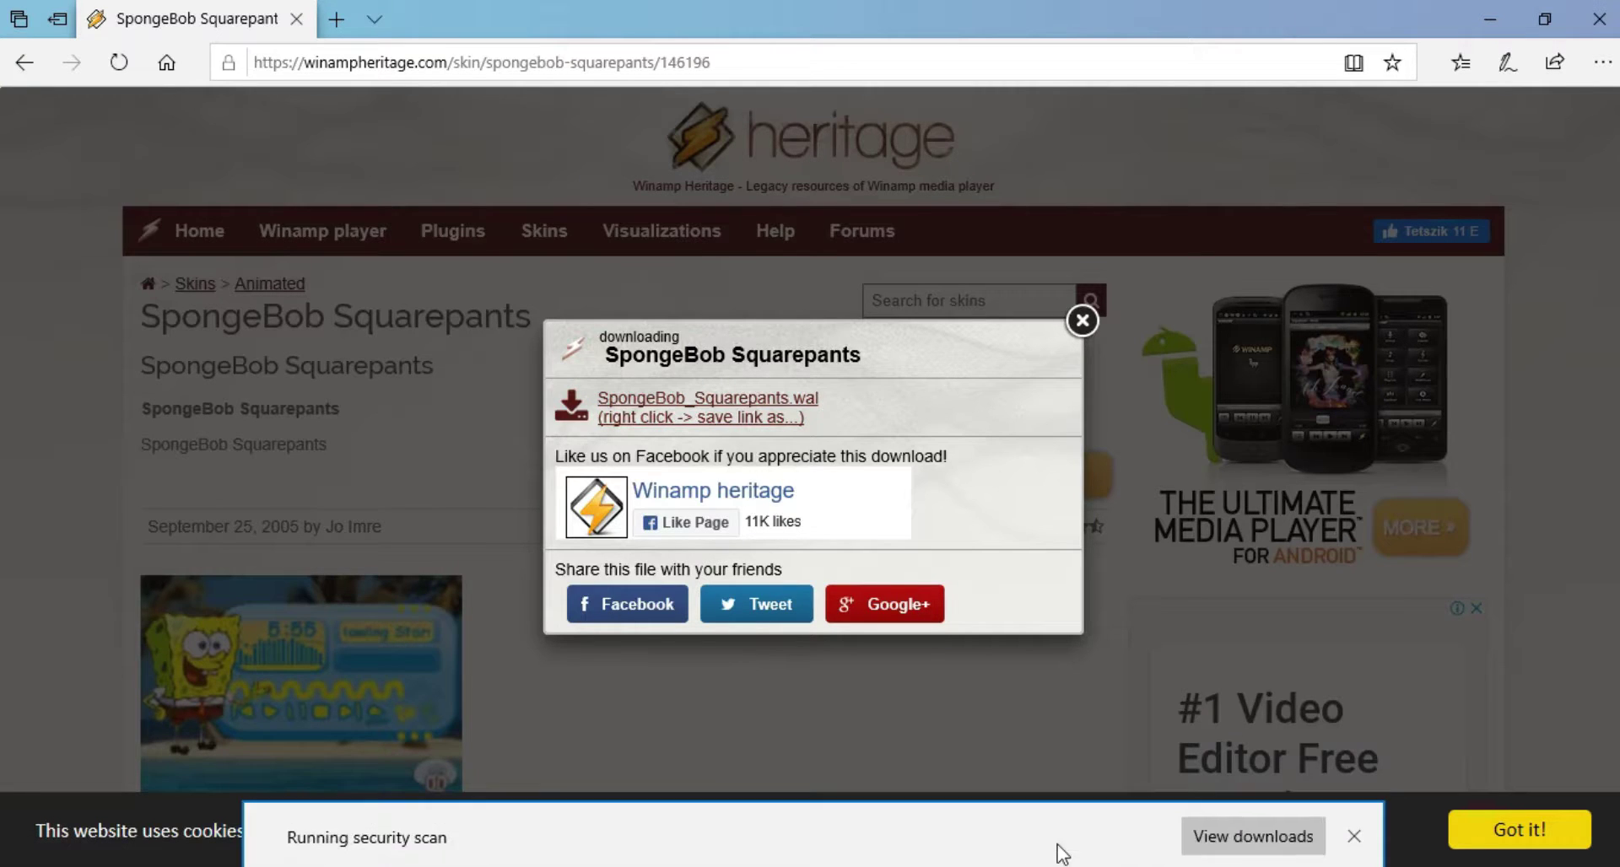
# Show the downloaded SpongeBob_Squarepants.wal in its folder and install it as the Winamp skin
pyautogui.click(1257, 838)
pyautogui.rightClick(1346, 245)
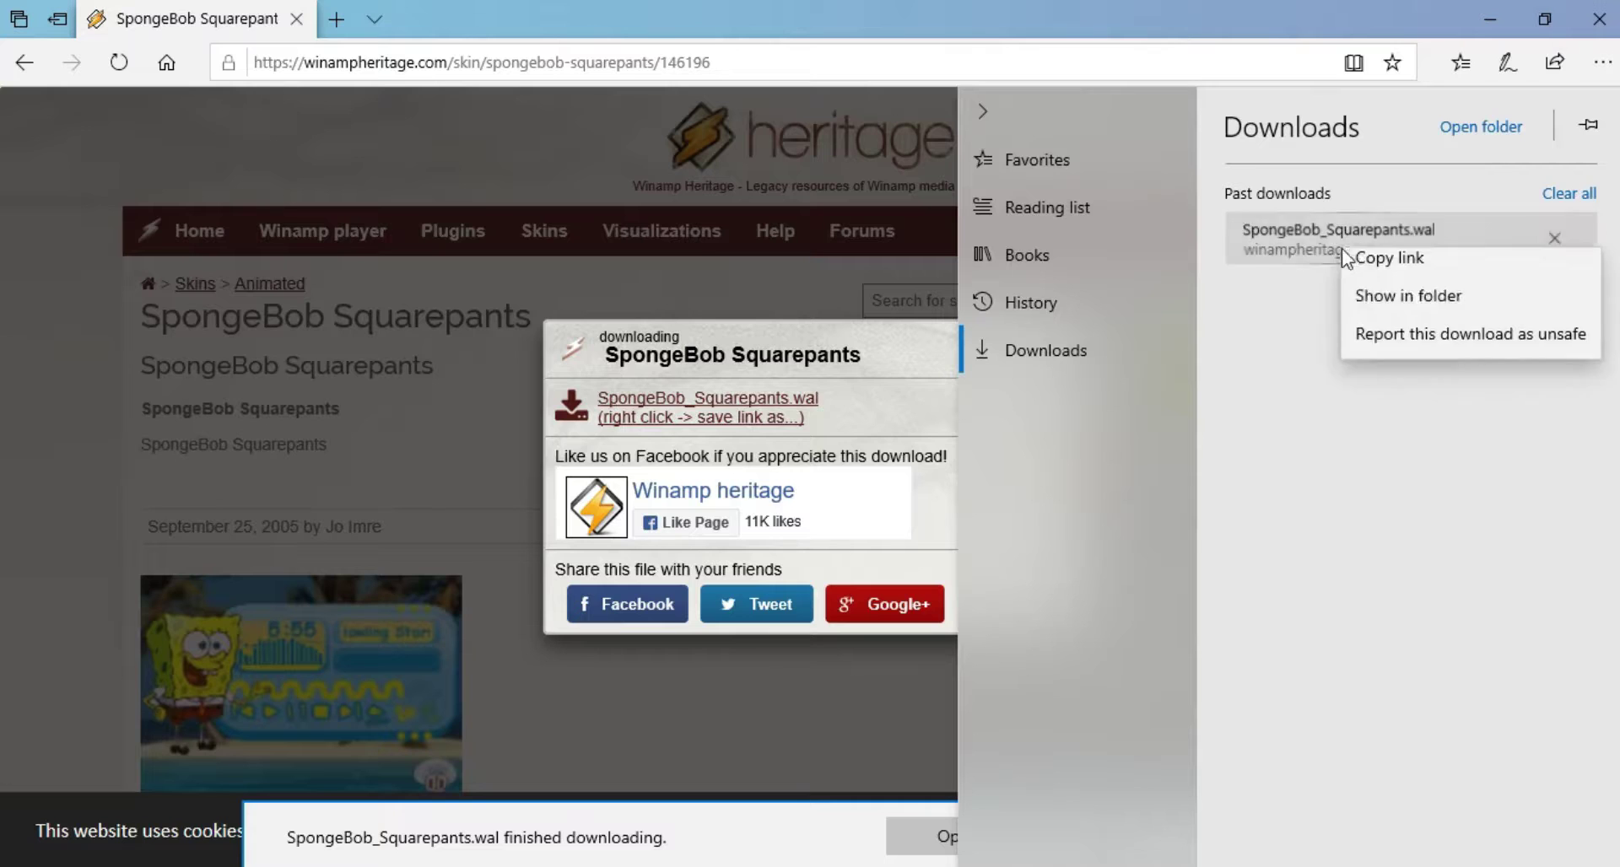
pyautogui.click(1393, 308)
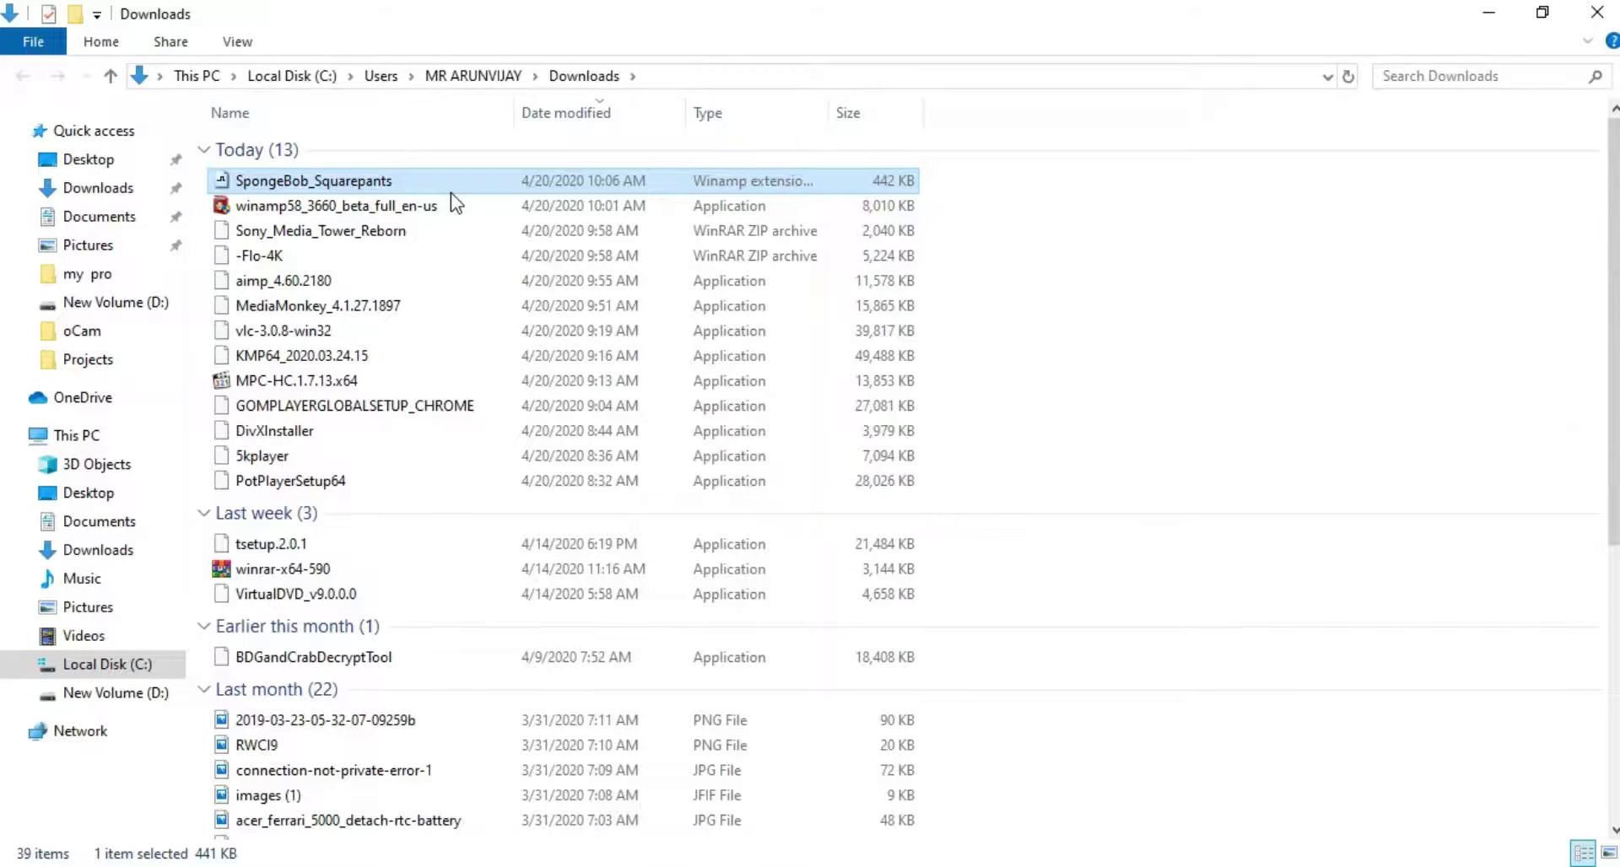
pyautogui.rightClick(326, 184)
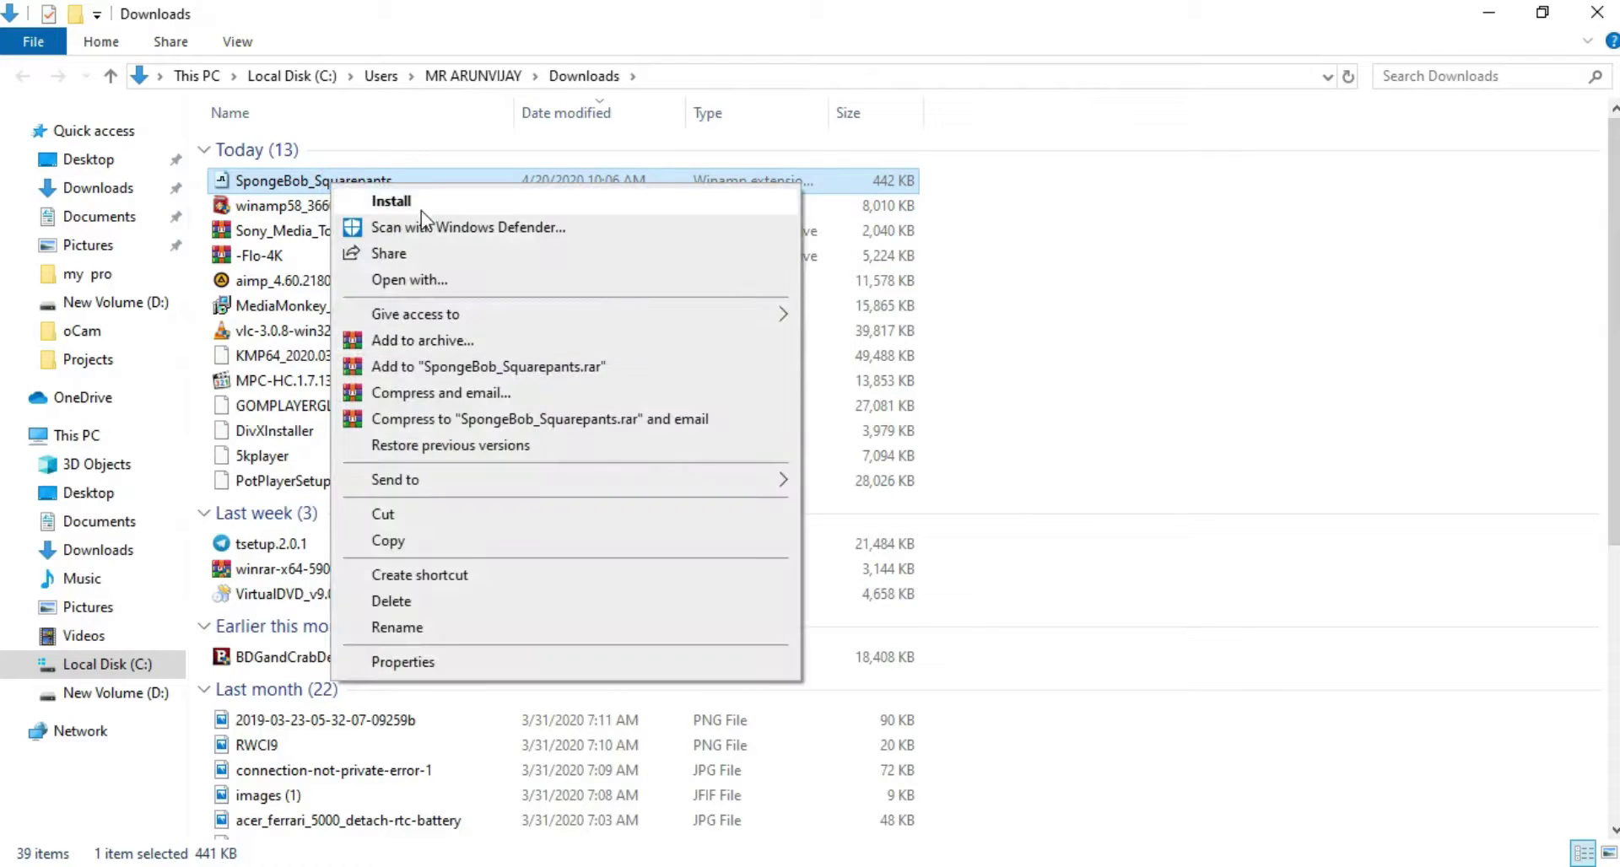
pyautogui.click(425, 204)
pyautogui.click(899, 546)
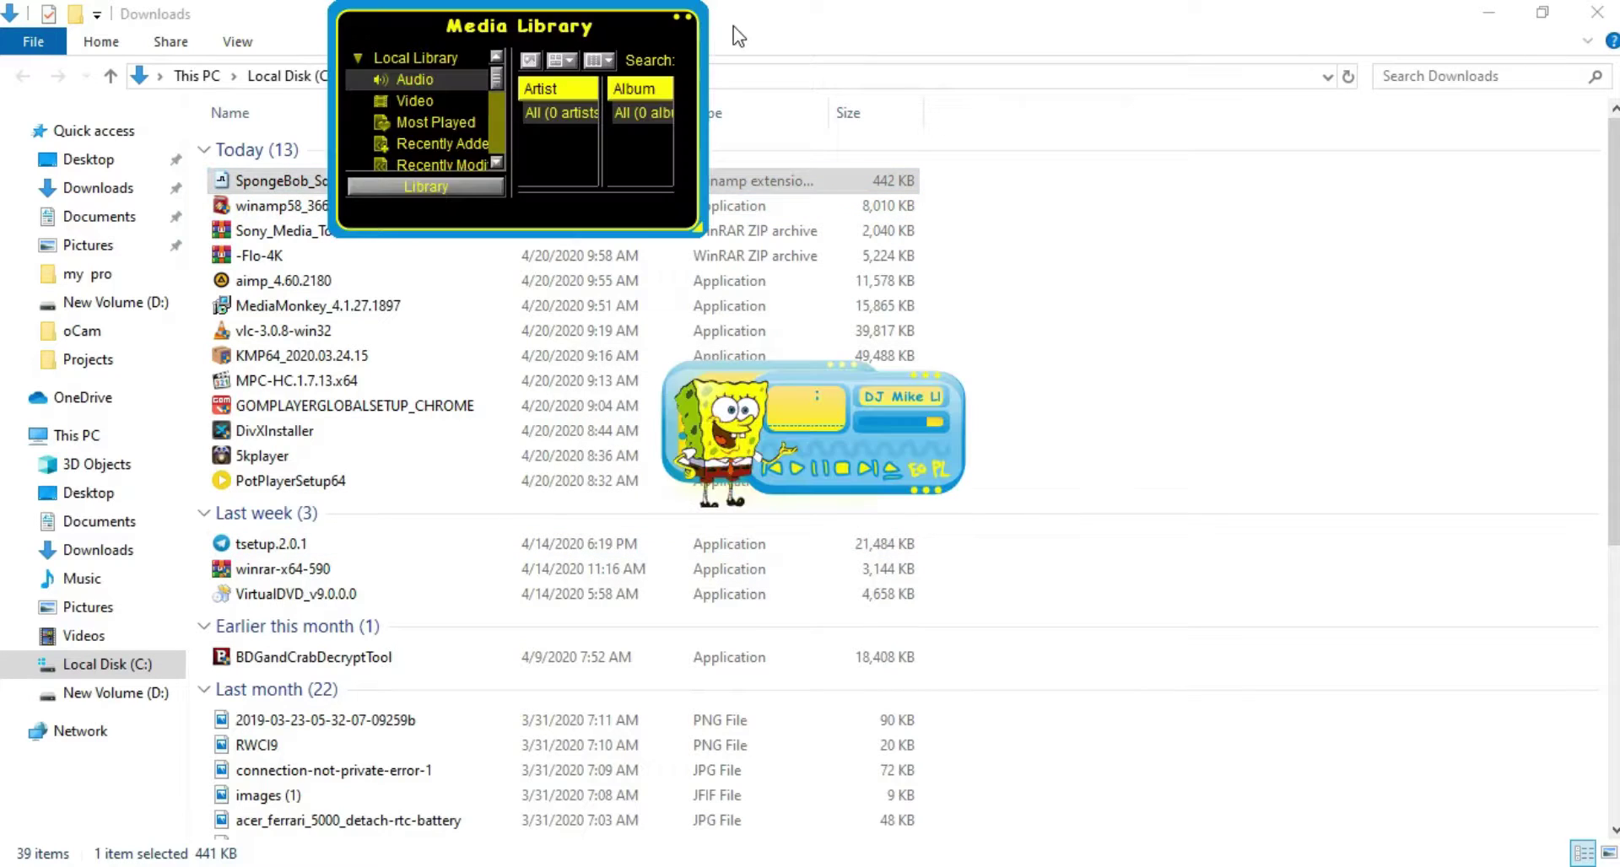
# Close the Downloads folder and the browser, and rearrange Winamp's player, equalizer and Media Library windows on the desktop
pyautogui.moveTo(829, 458); pyautogui.dragTo(884, 144)
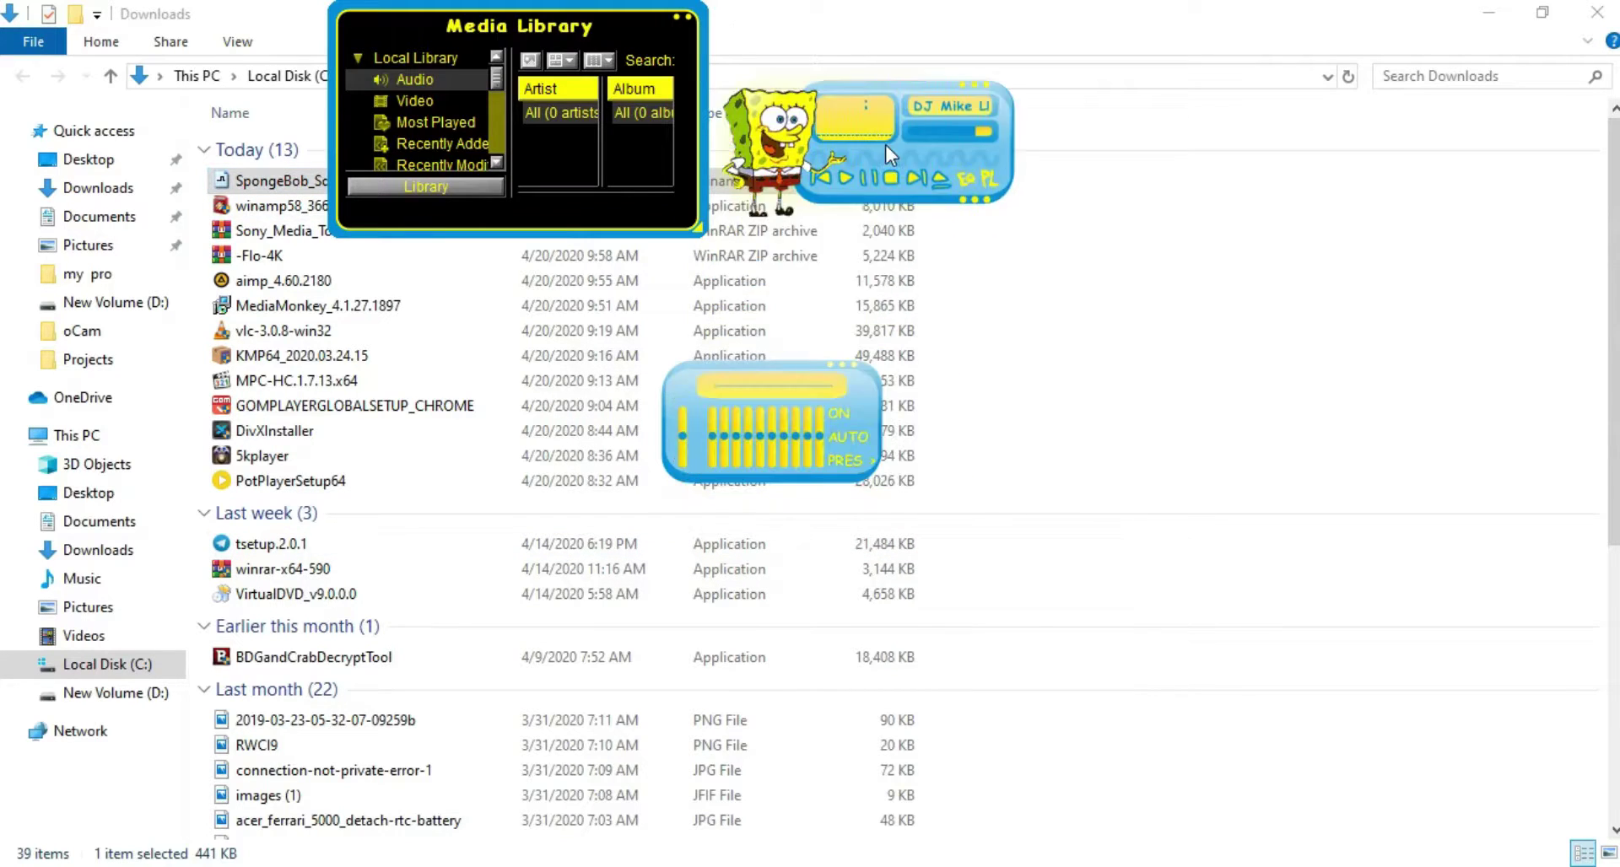
pyautogui.click(1597, 12)
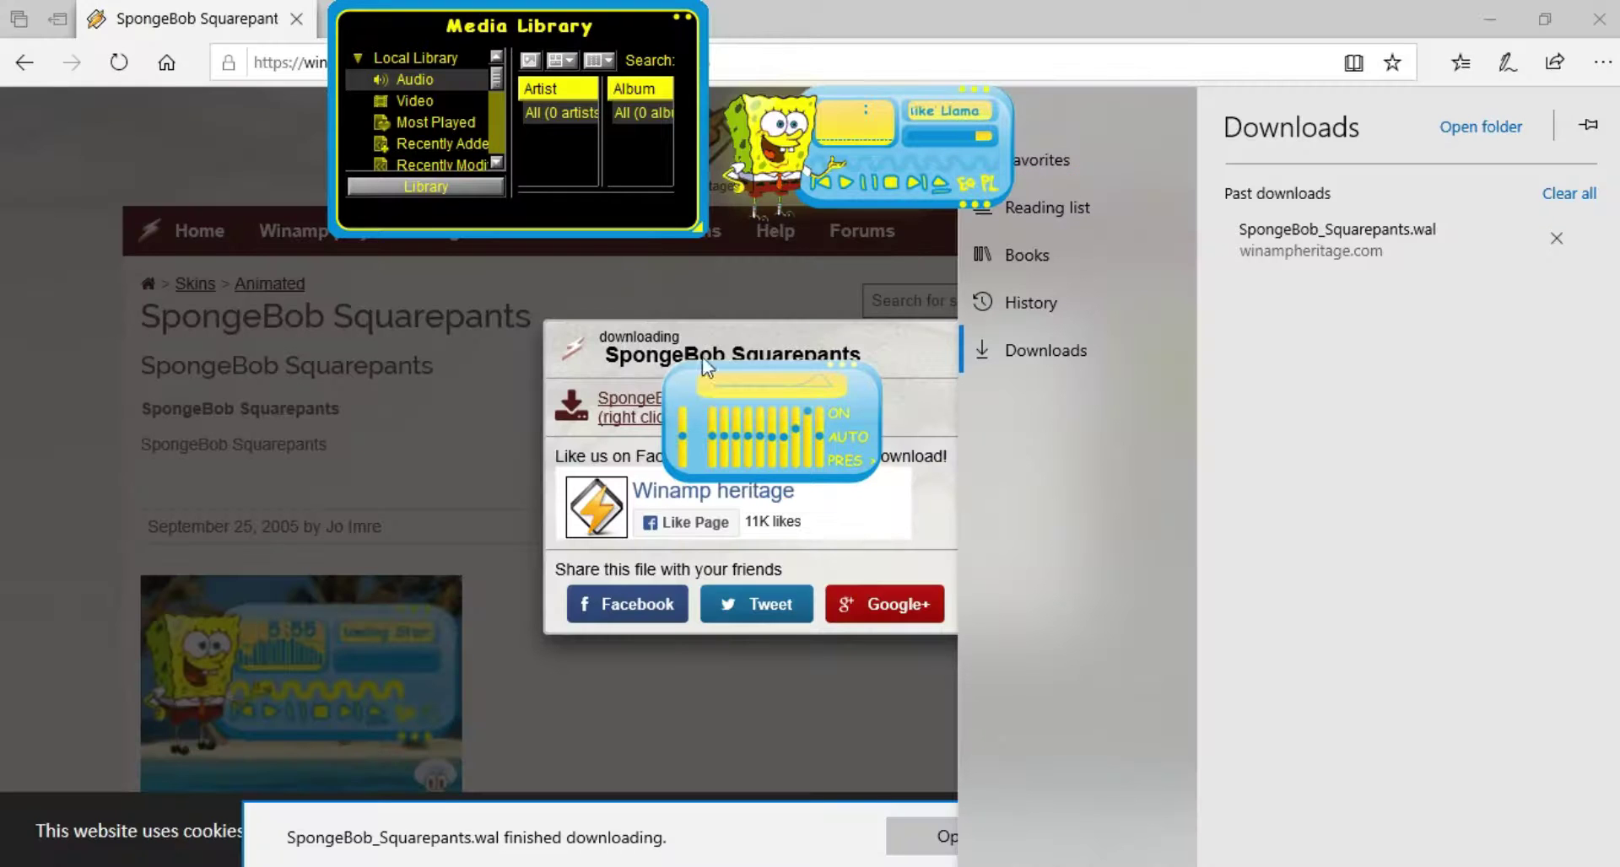
pyautogui.click(1597, 19)
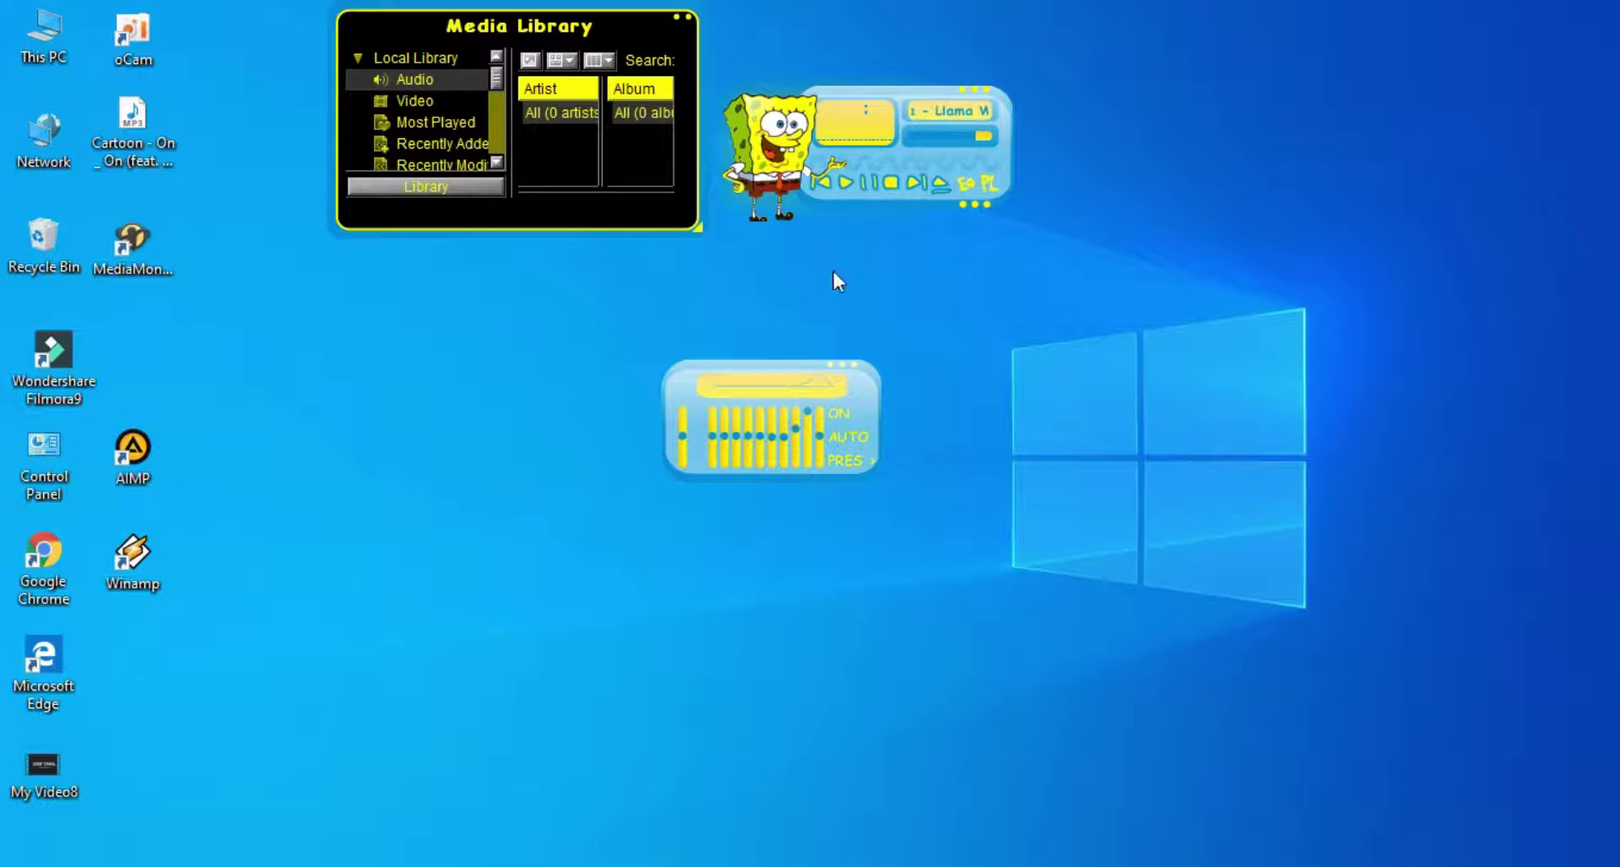
pyautogui.moveTo(796, 361); pyautogui.dragTo(920, 256)
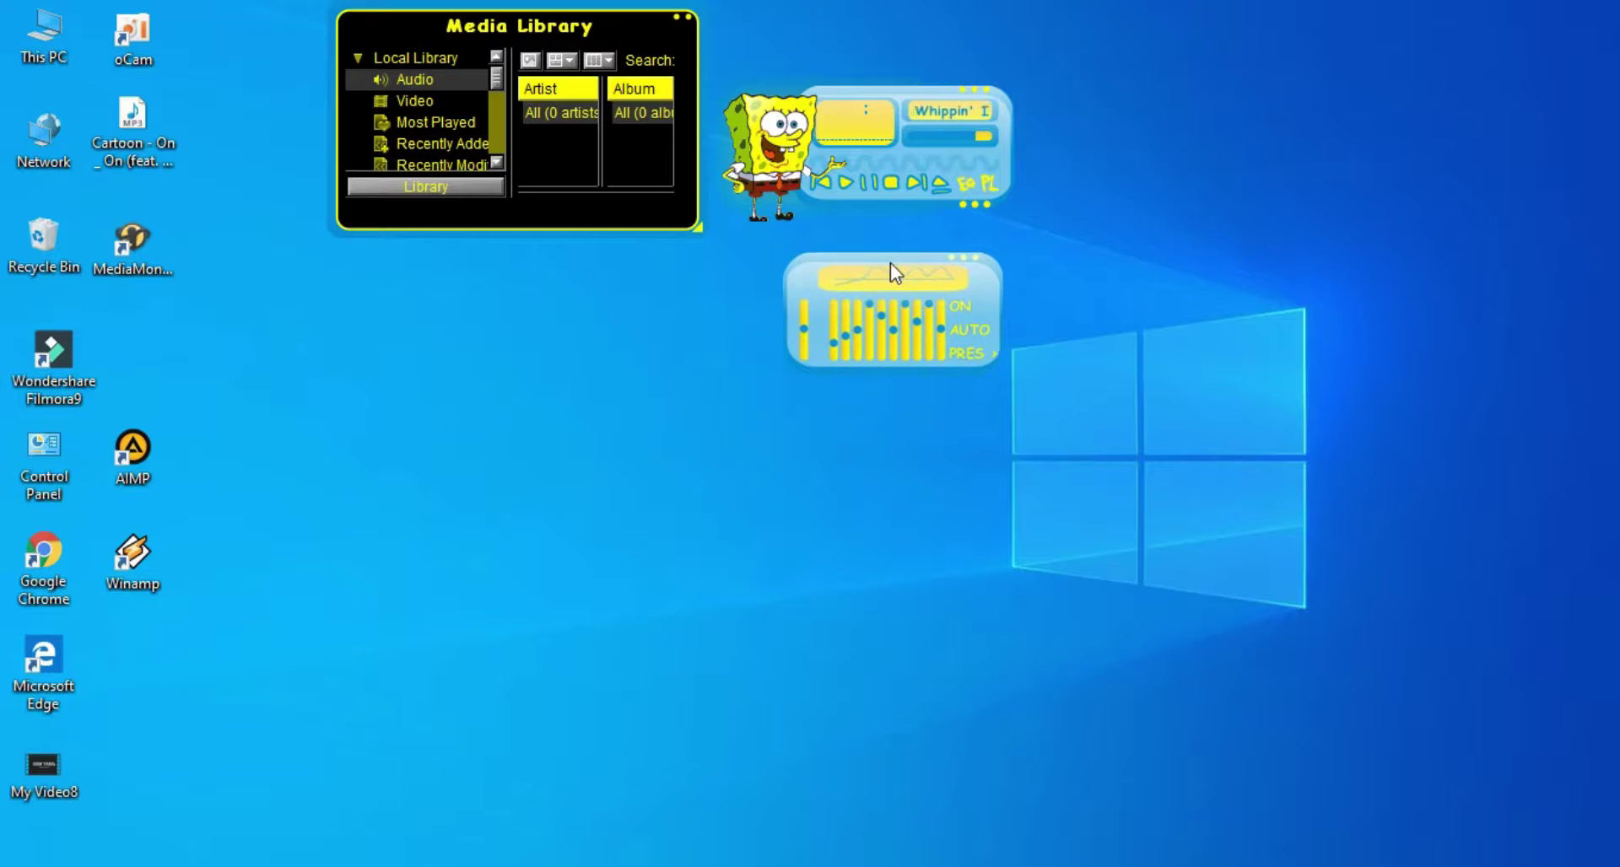
pyautogui.moveTo(508, 17); pyautogui.dragTo(624, 145)
pyautogui.click(688, 17)
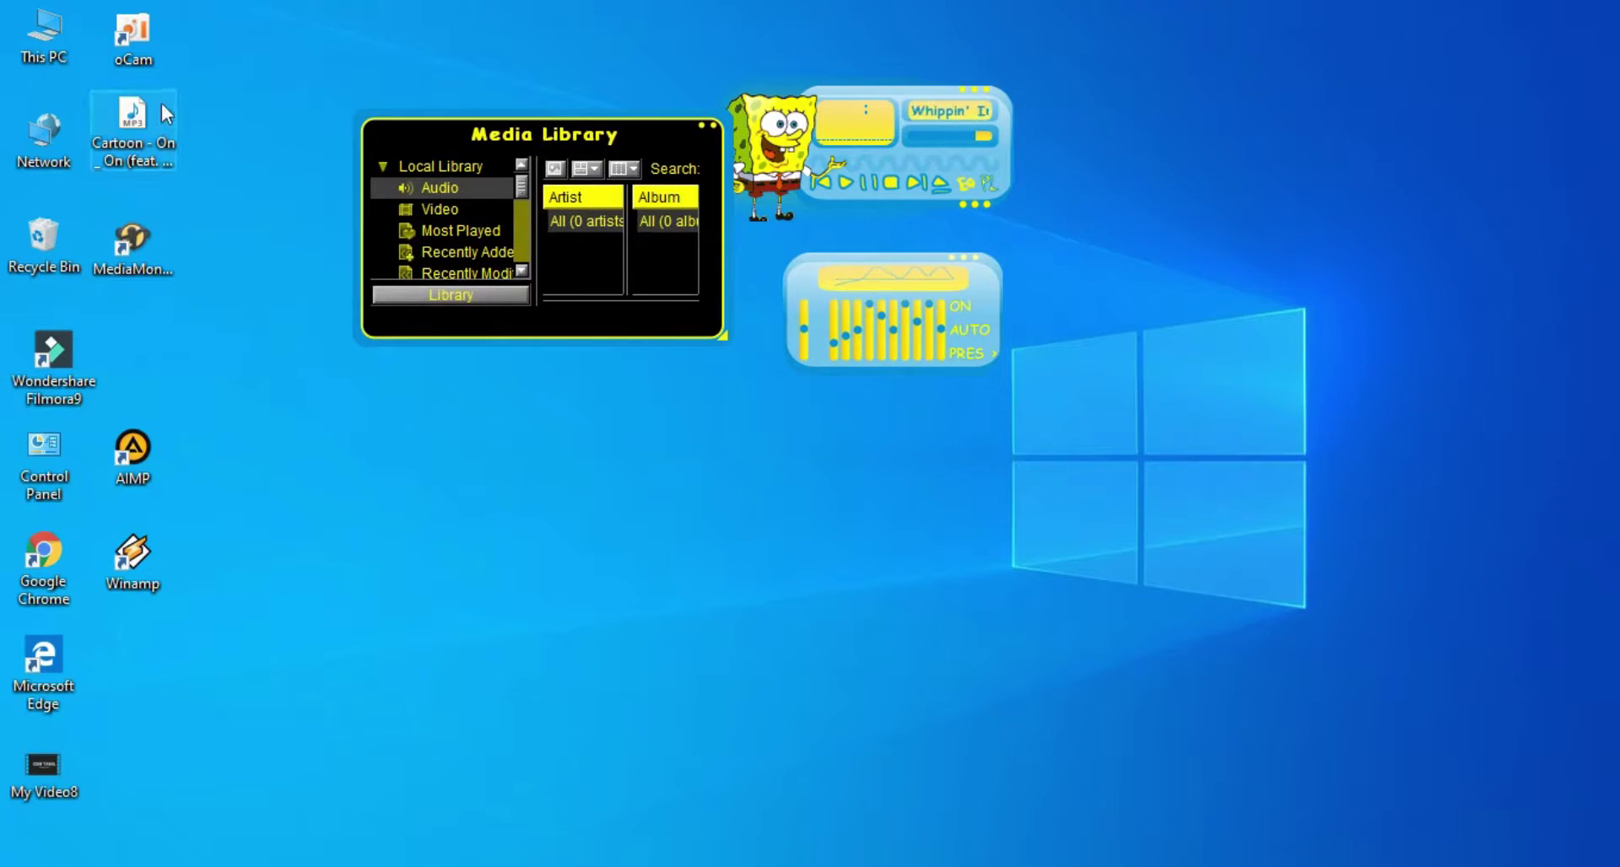
# Play the Cartoon - On _ On MP3 from the desktop with Winamp's Media Library closed, and exit the player
pyautogui.doubleClick(132, 118)
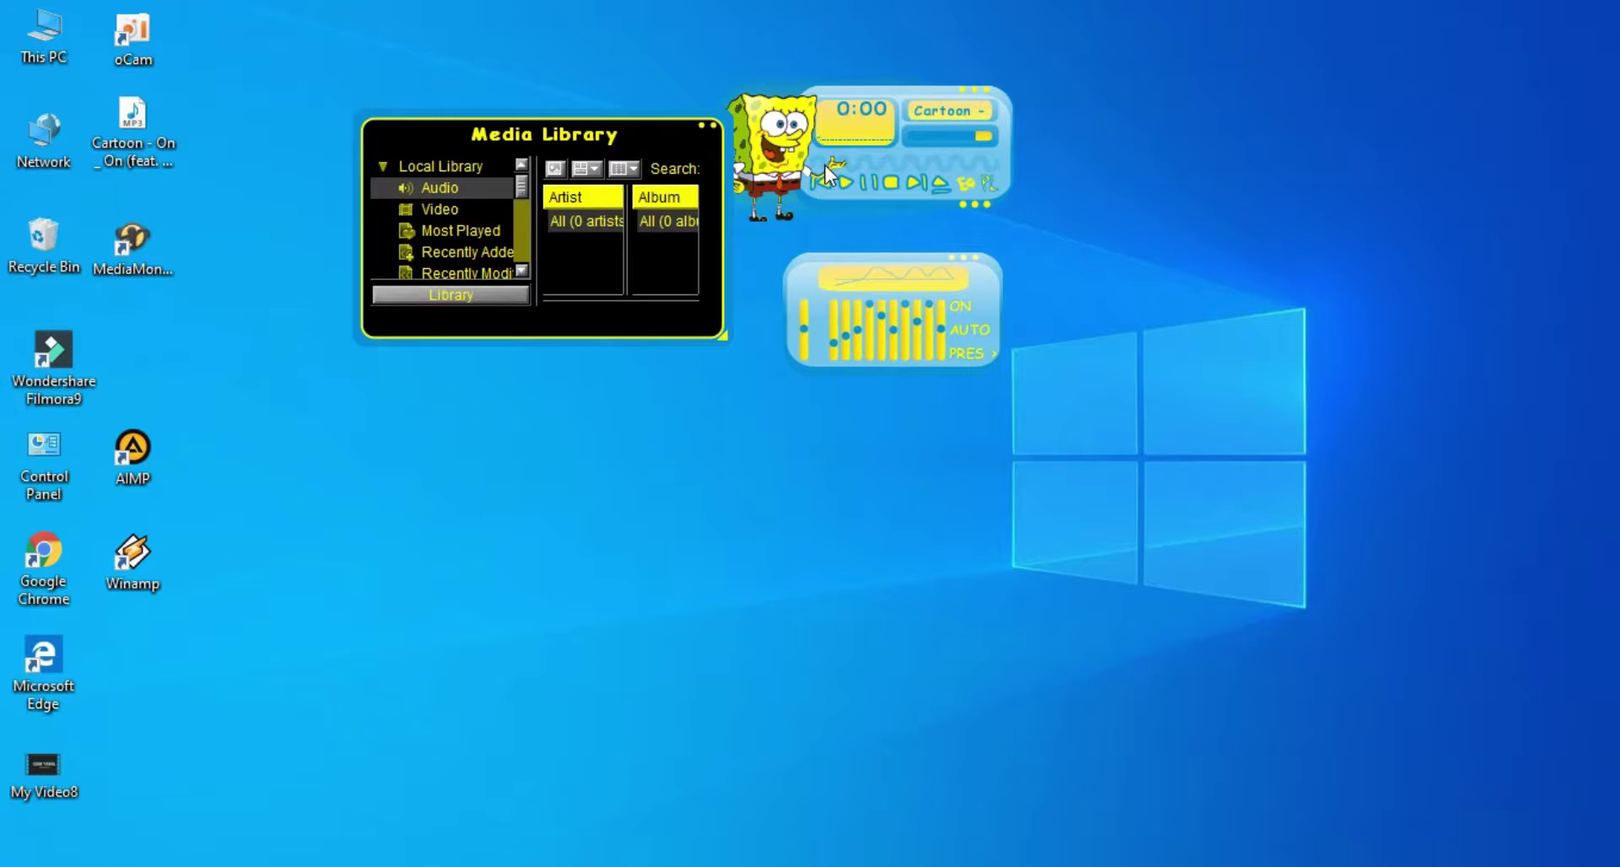
pyautogui.click(711, 126)
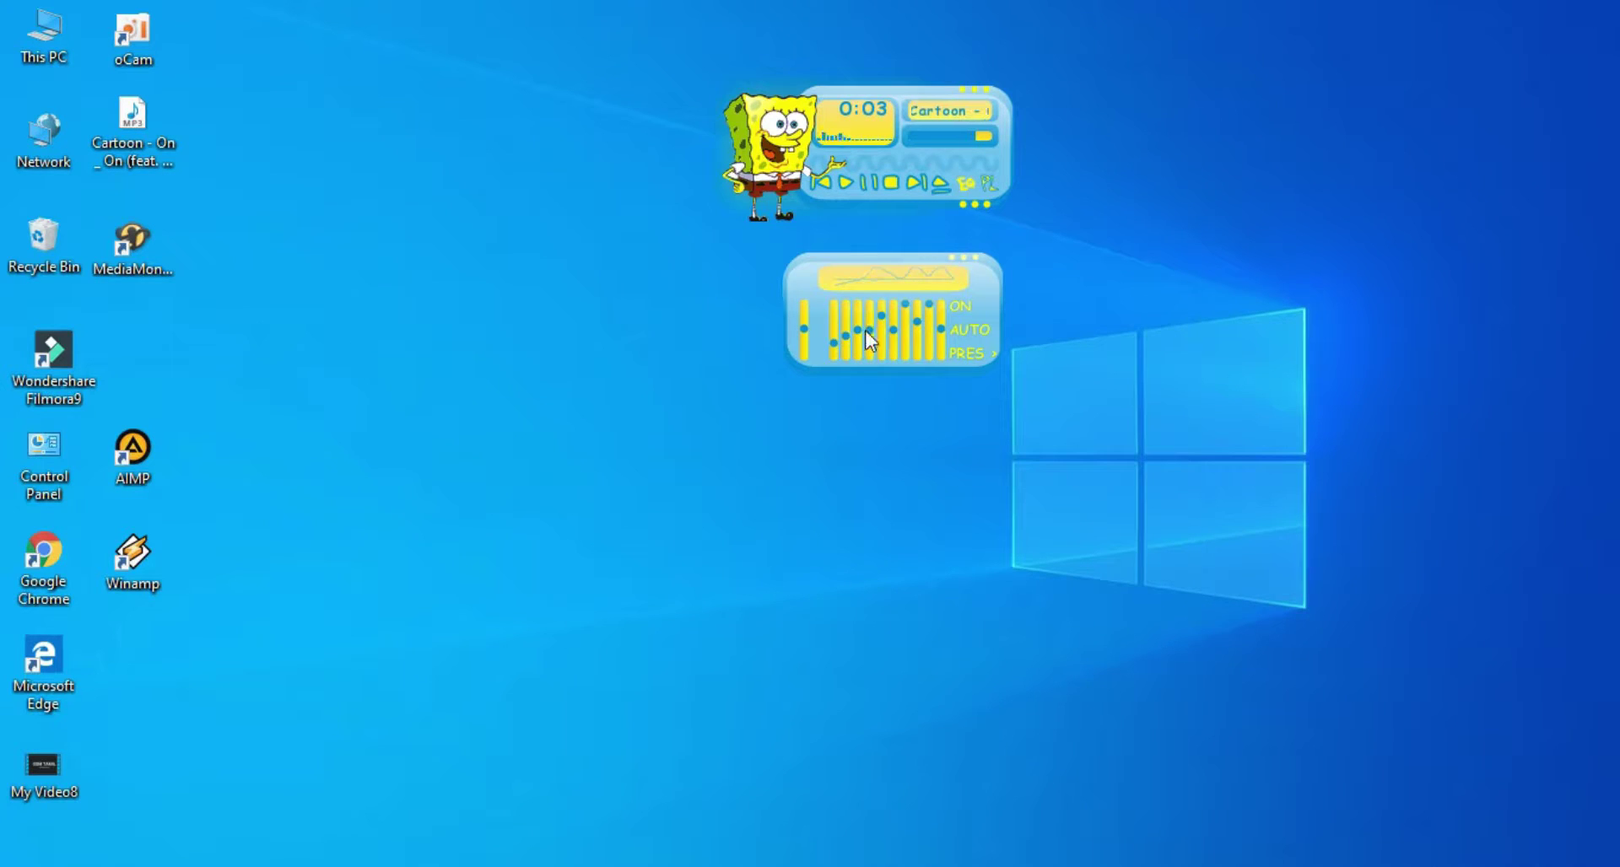
pyautogui.moveTo(811, 257); pyautogui.dragTo(817, 239)
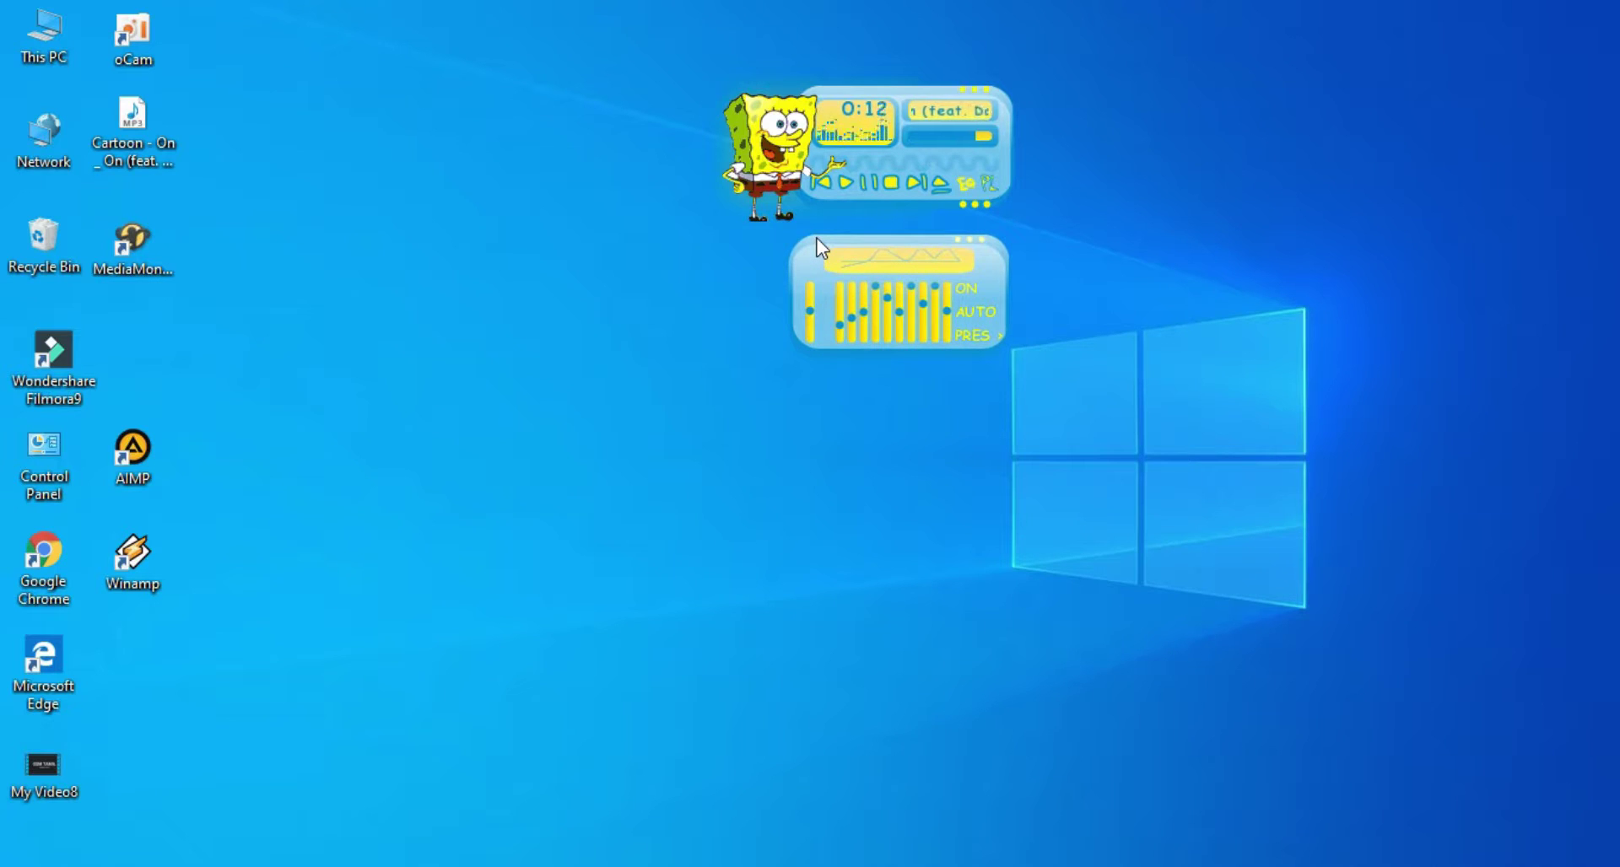
pyautogui.click(986, 89)
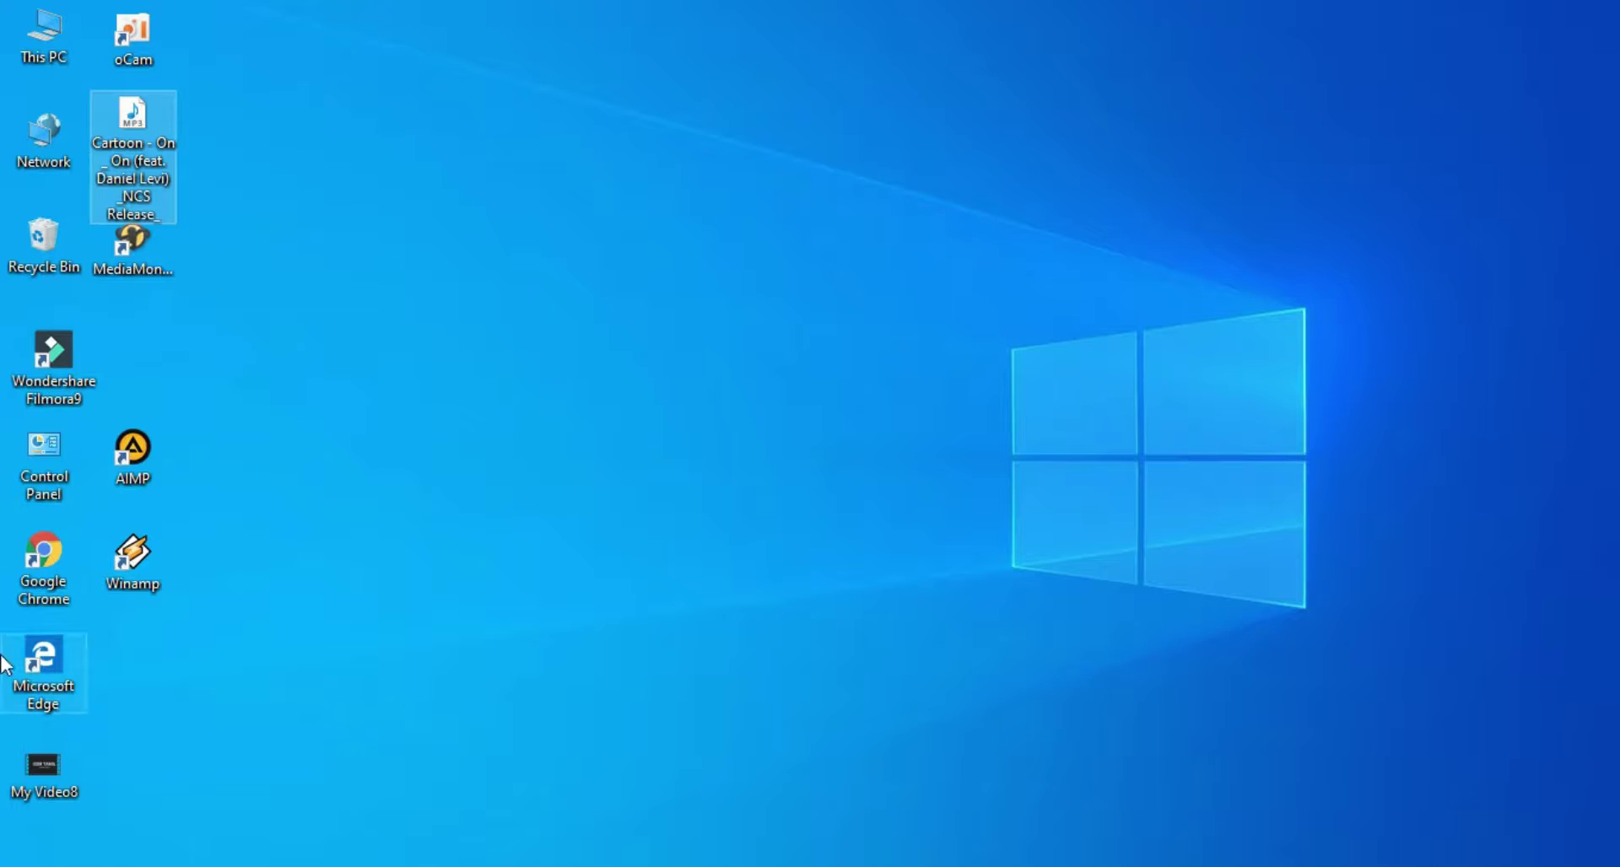
# Find and open Groove Music to view its My music page, and close it
pyautogui.press('super')
pyautogui.write('groo')
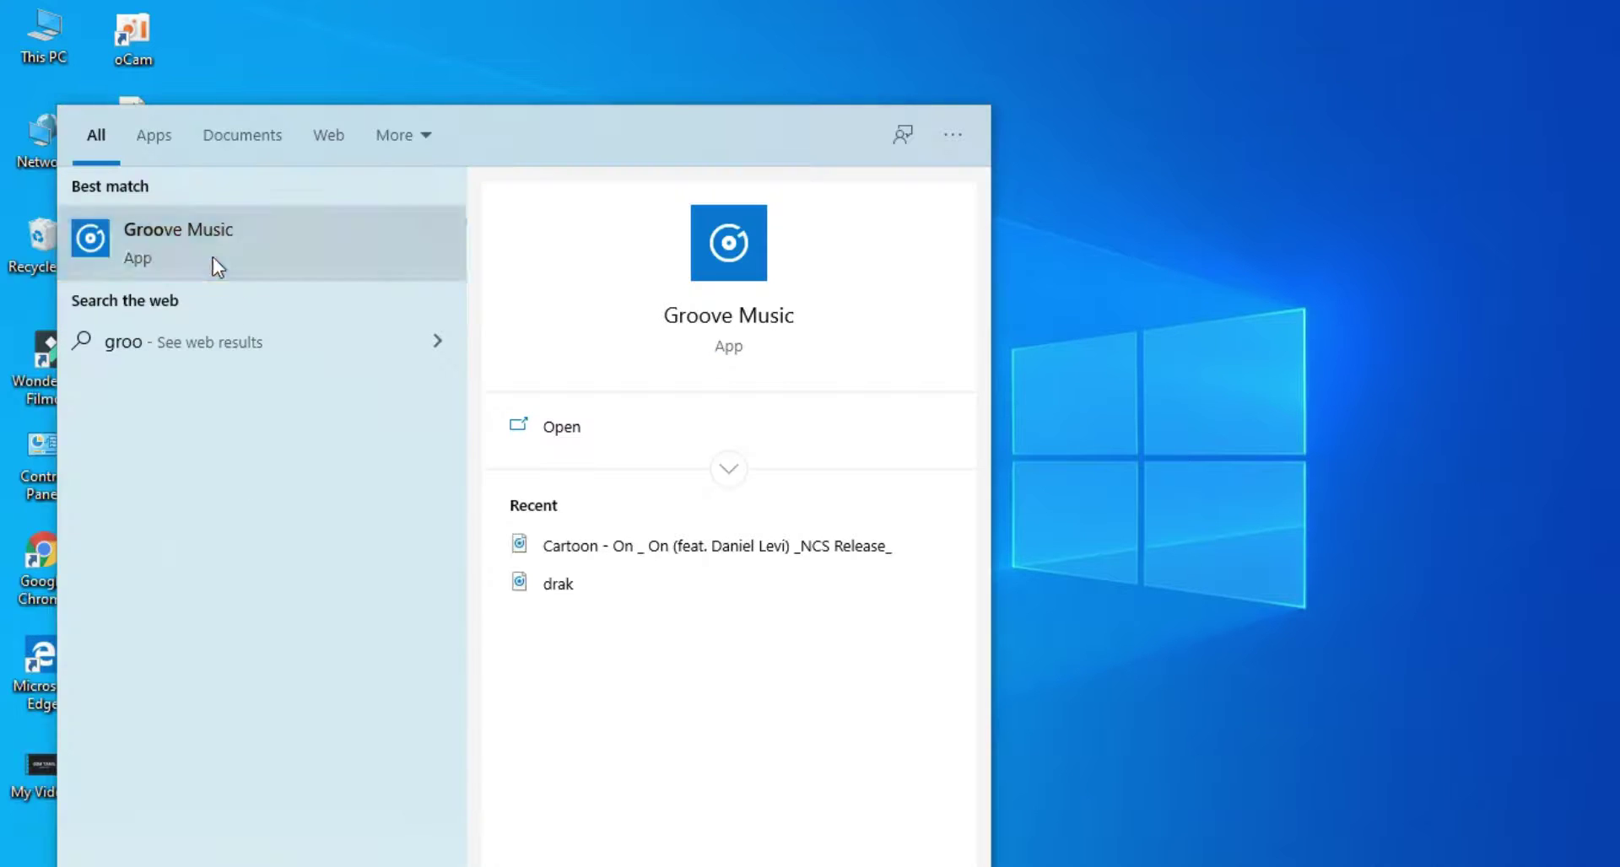
pyautogui.click(212, 256)
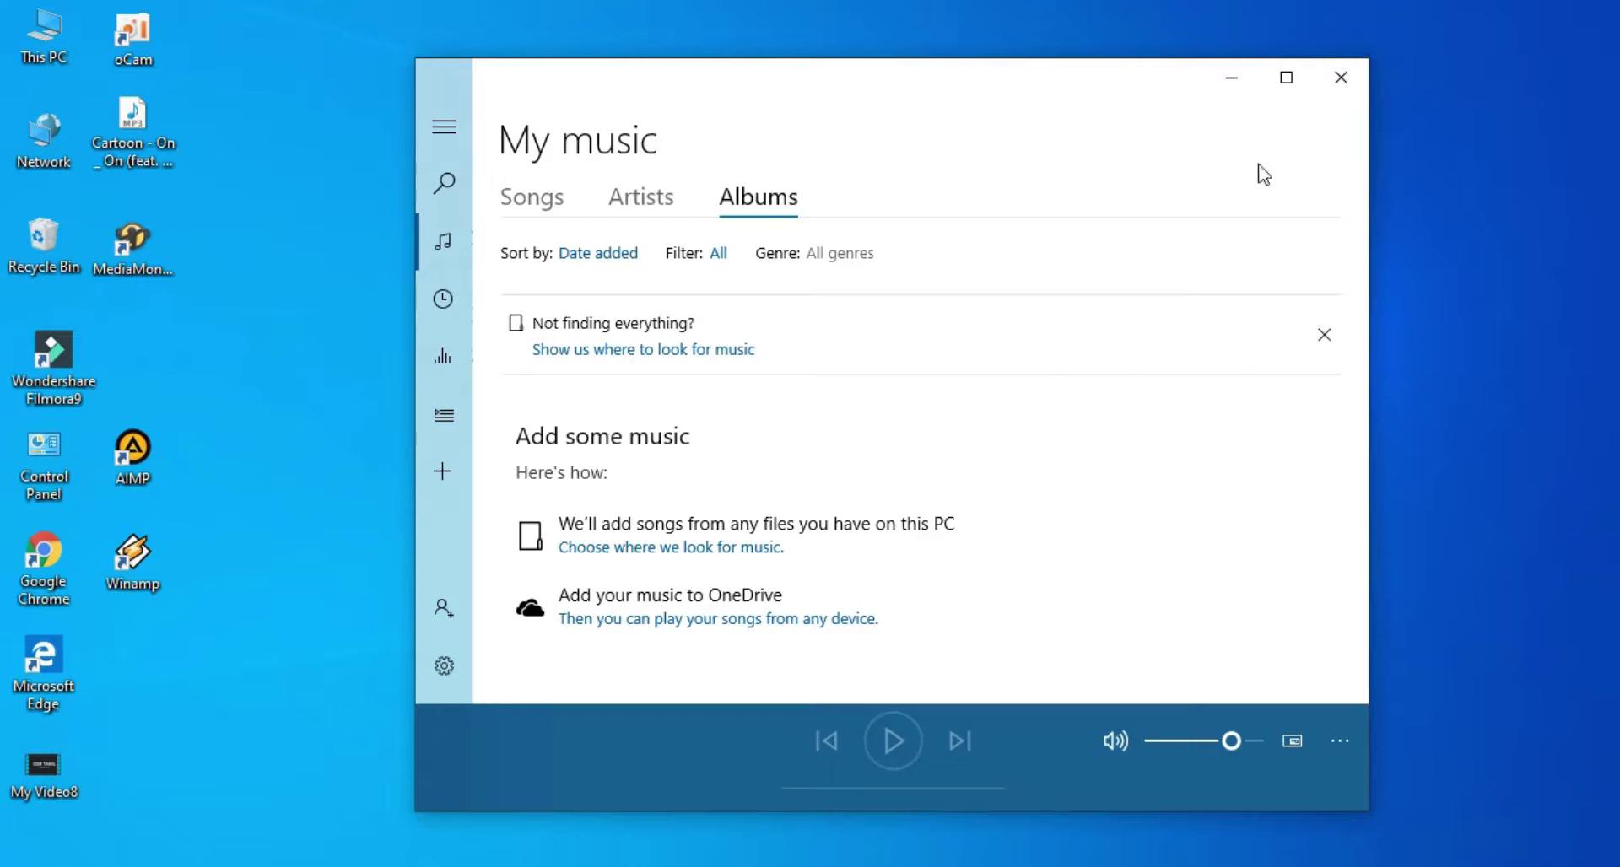
pyautogui.click(1329, 84)
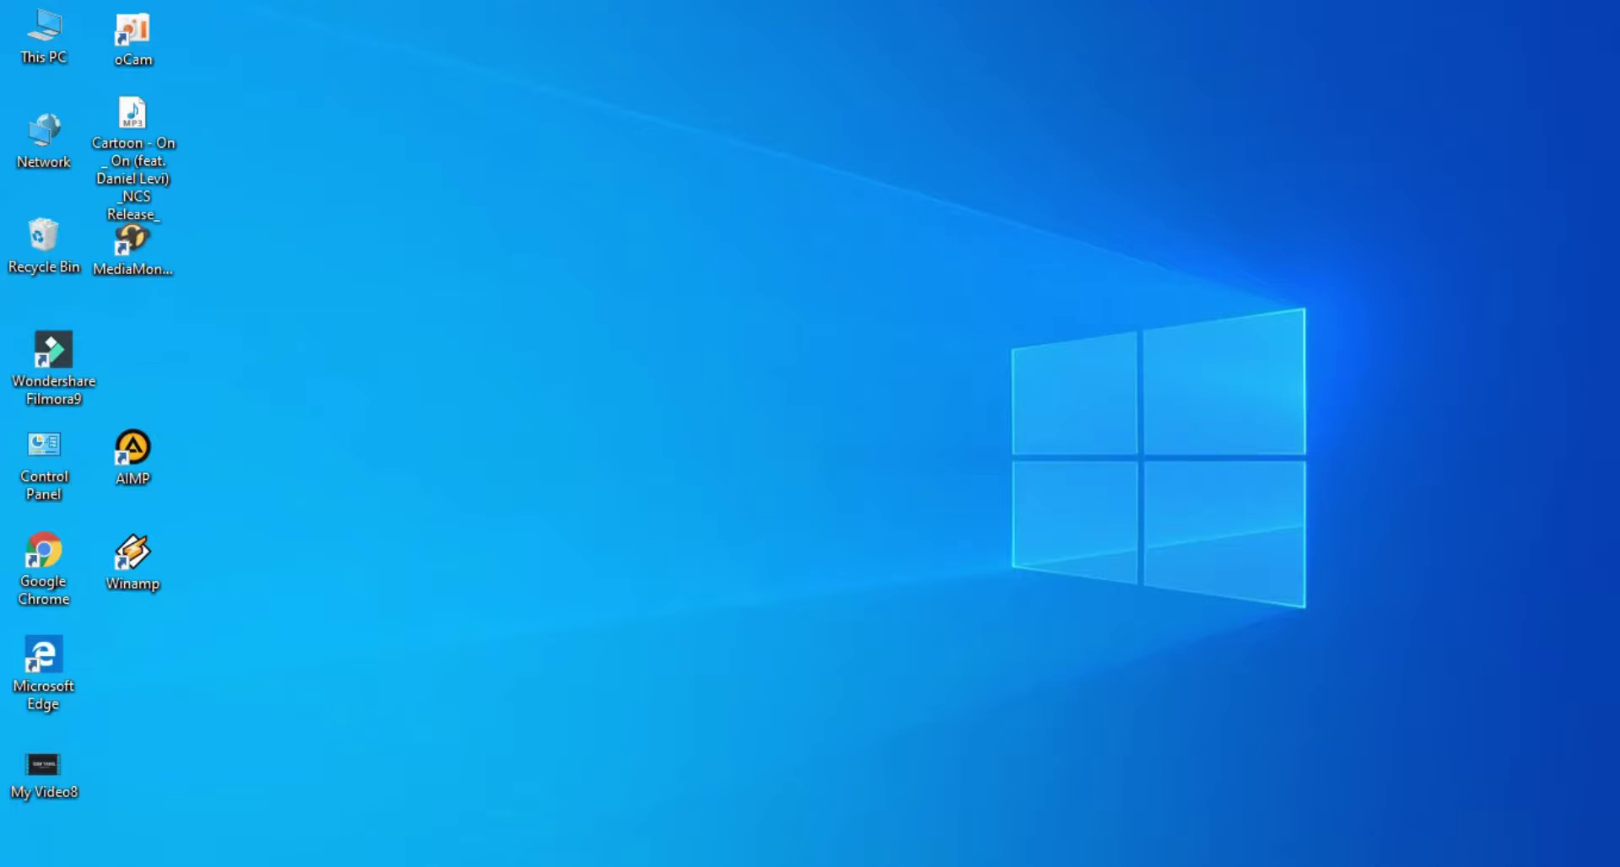
# Open Windows Media Player
pyautogui.press('Return')
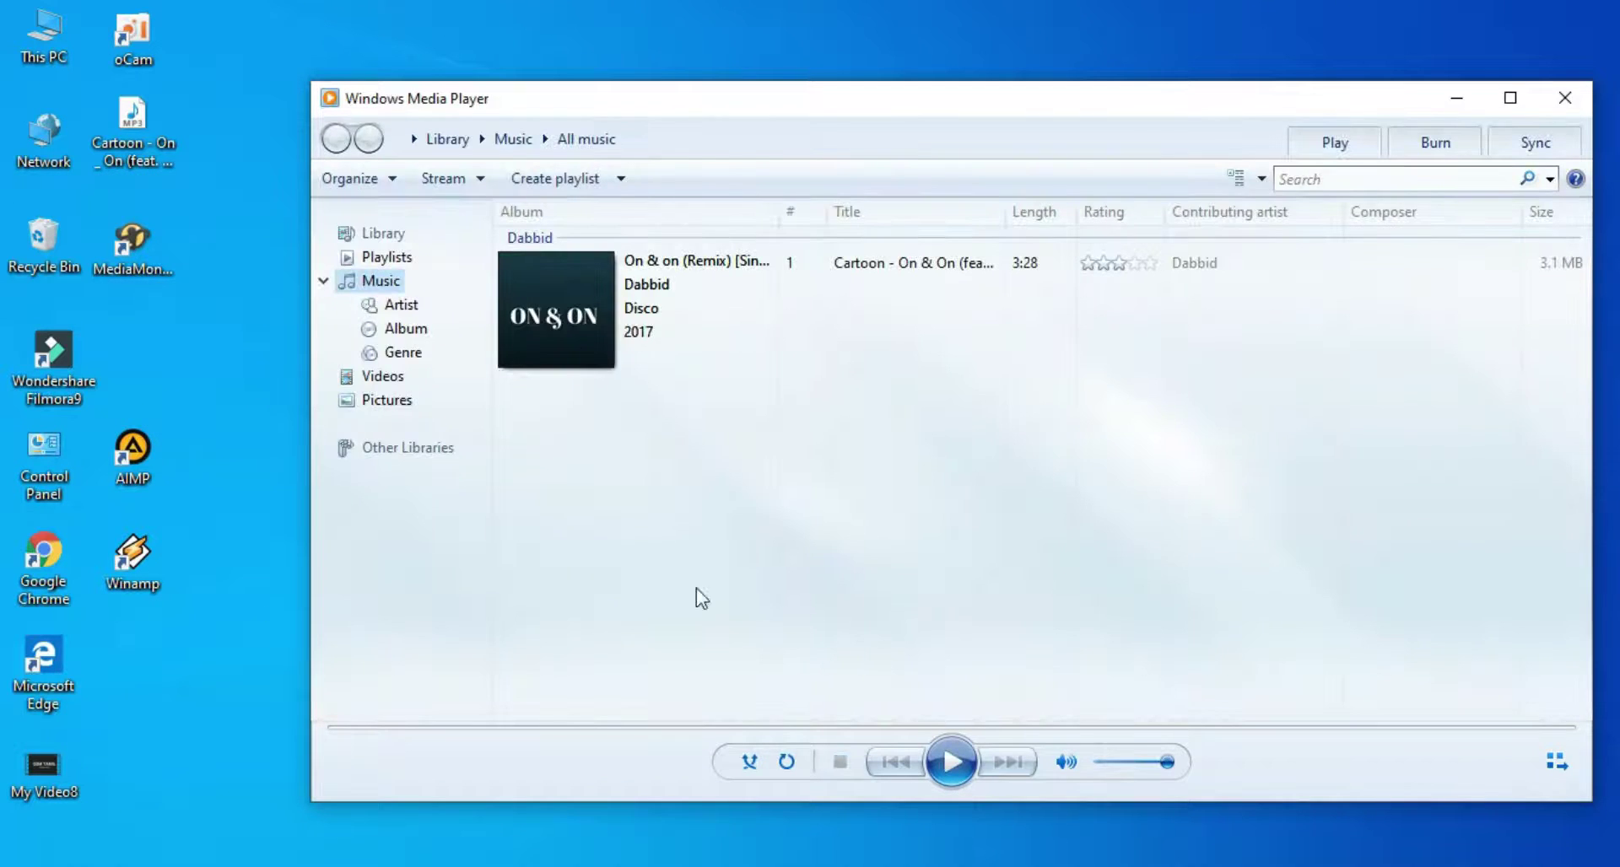